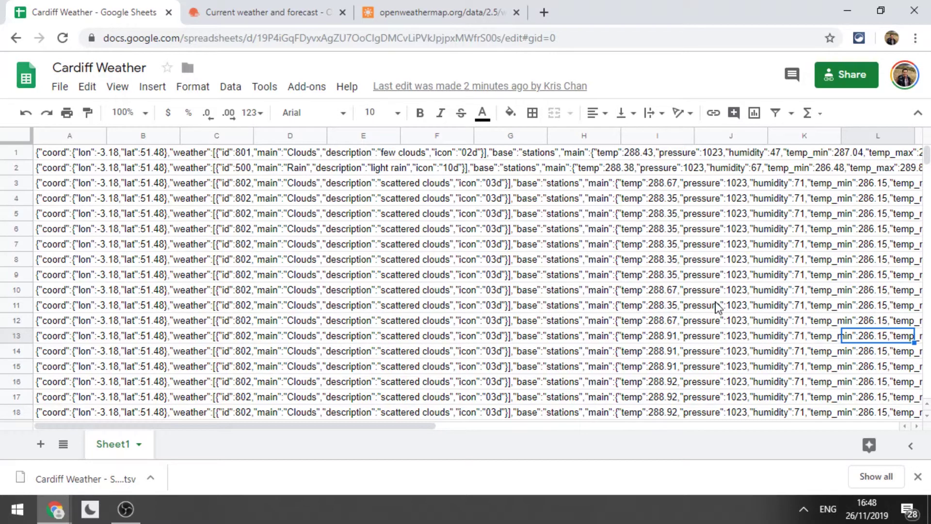
Return to cell A1 of the Cardiff Weather sheet, then switch to the OpenWeather current weather page.
click(43, 151)
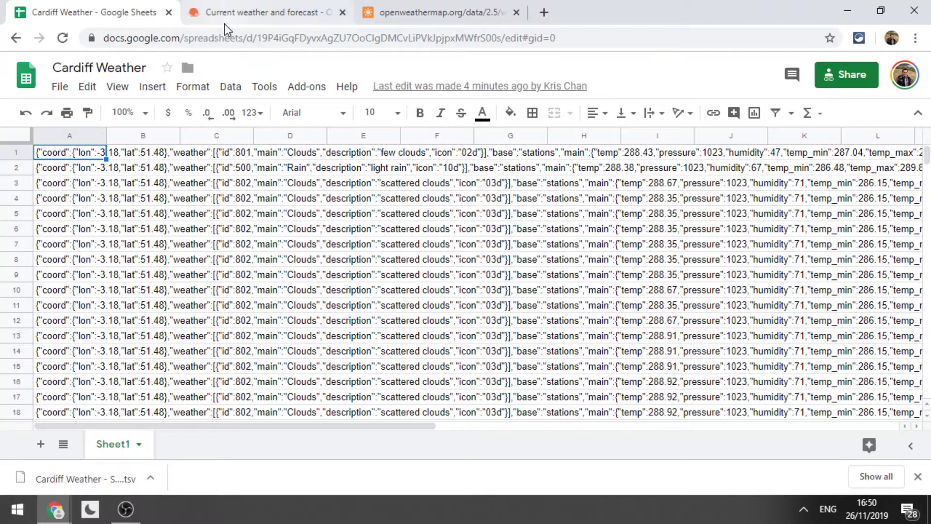
click(231, 10)
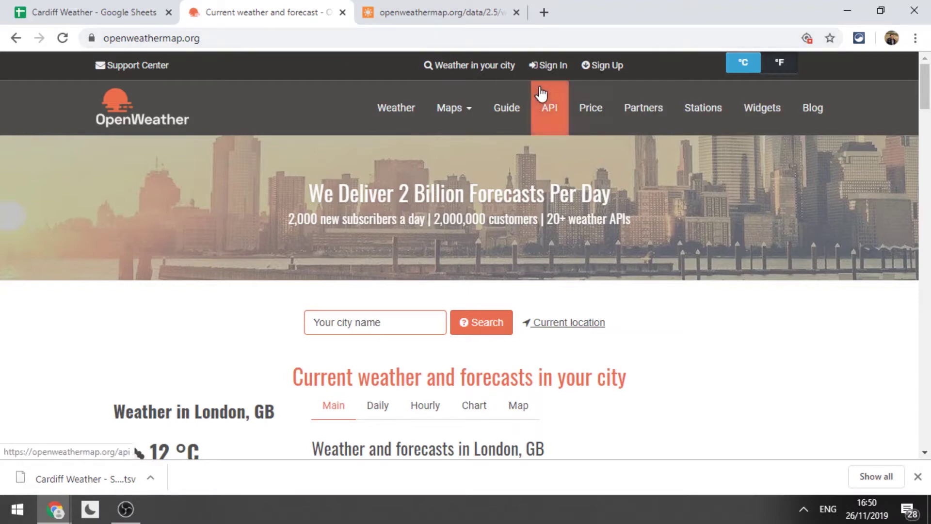
mouse_move(927, 77)
mouse_down()
mouse_move(915, 153)
mouse_move(919, 271)
mouse_move(924, 80)
mouse_up()
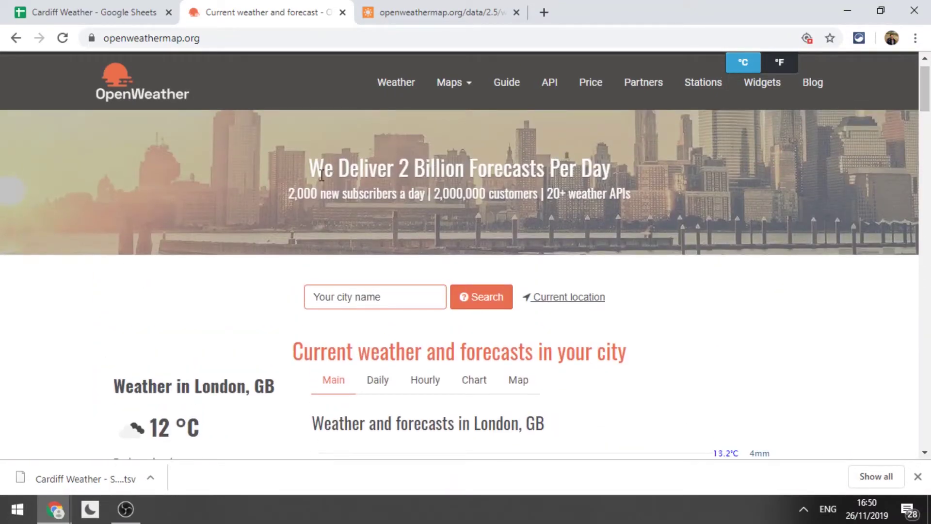
Reload the raw London weather JSON for fresh readings and open a new incognito window.
click(405, 10)
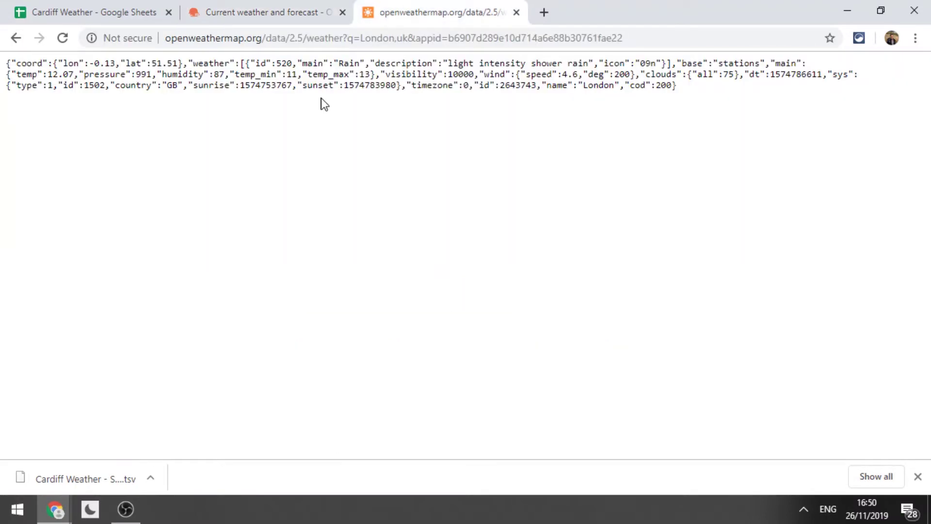
click(228, 39)
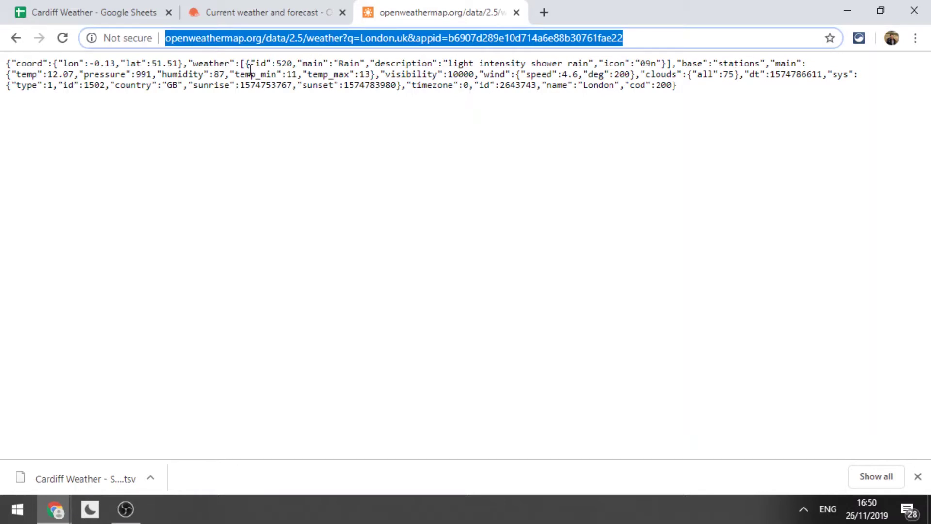
key(Return)
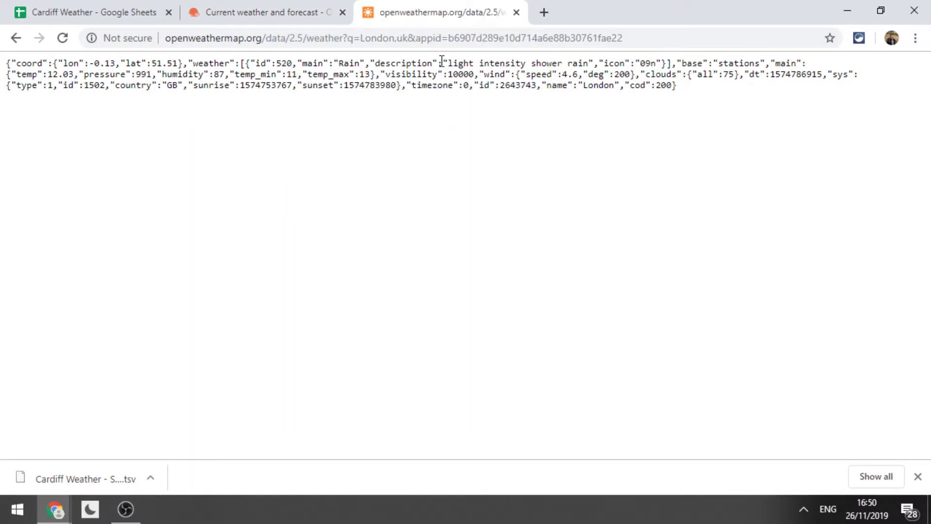
key(ctrl+shift+n)
Load the OpenWeatherMap home page at openweathermap.org in the incognito window.
text(openweathermap.org/data/2.5/weather?q=London,uk&appid=b6907d289e10d714a6e88b30761fae22)
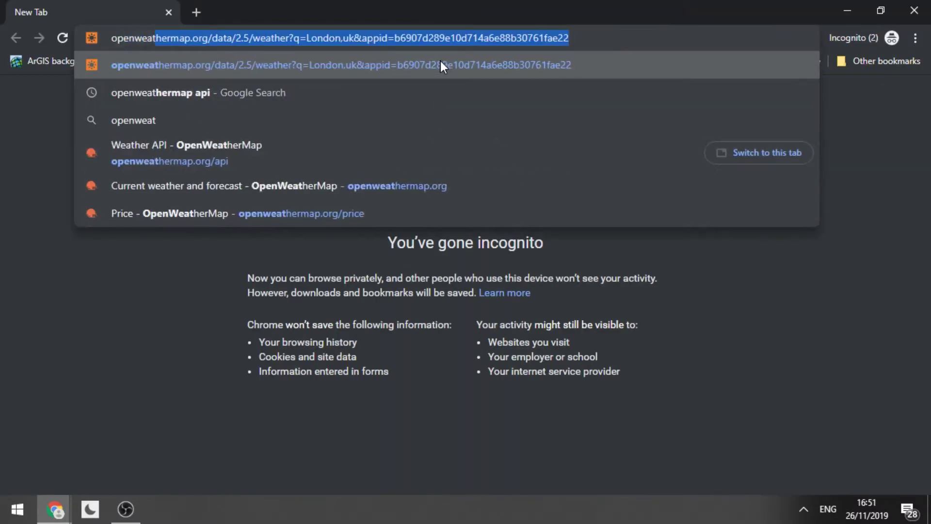
key(Right)
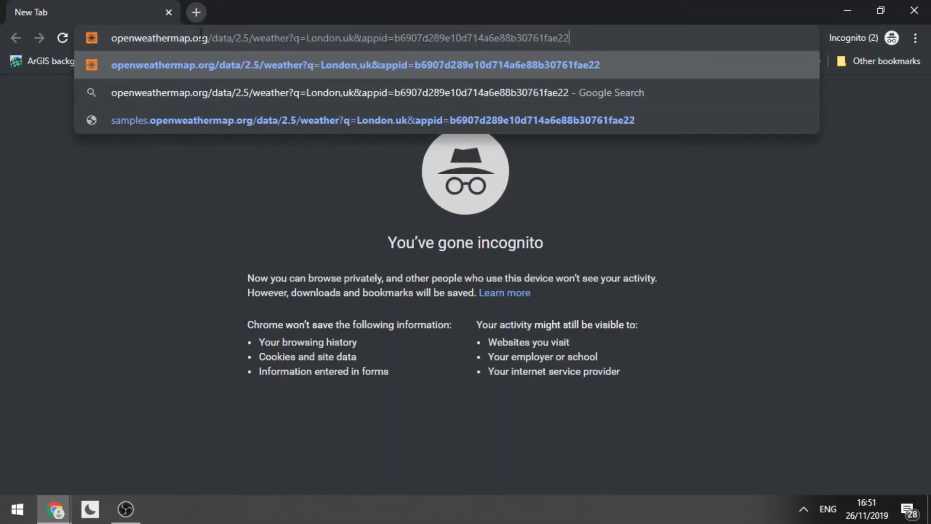
click(213, 43)
key(shift+End)
key(BackSpace)
key(Return)
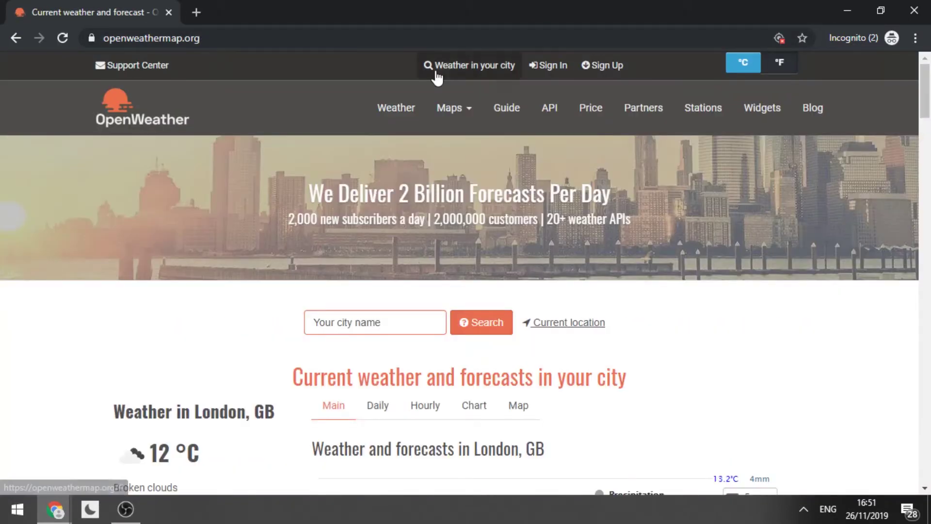
Find the account's API key on the members API keys page, then return to the London JSON window.
click(606, 68)
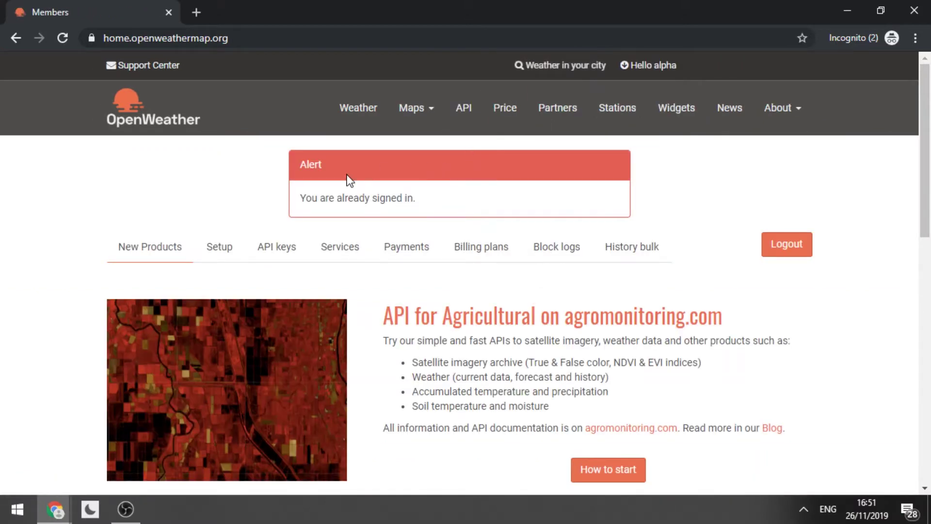
scroll(926, 139, down, 2)
scroll(927, 139, up, 1)
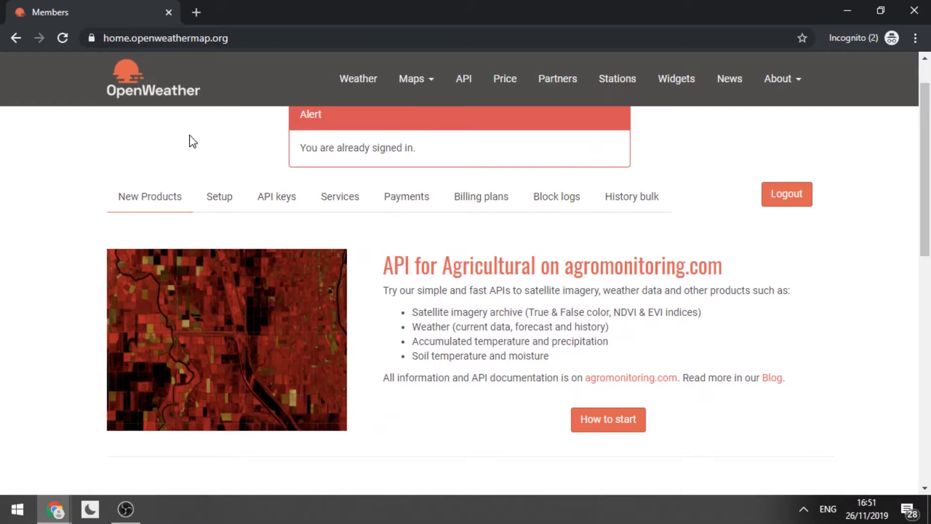
scroll(910, 178, up, 1)
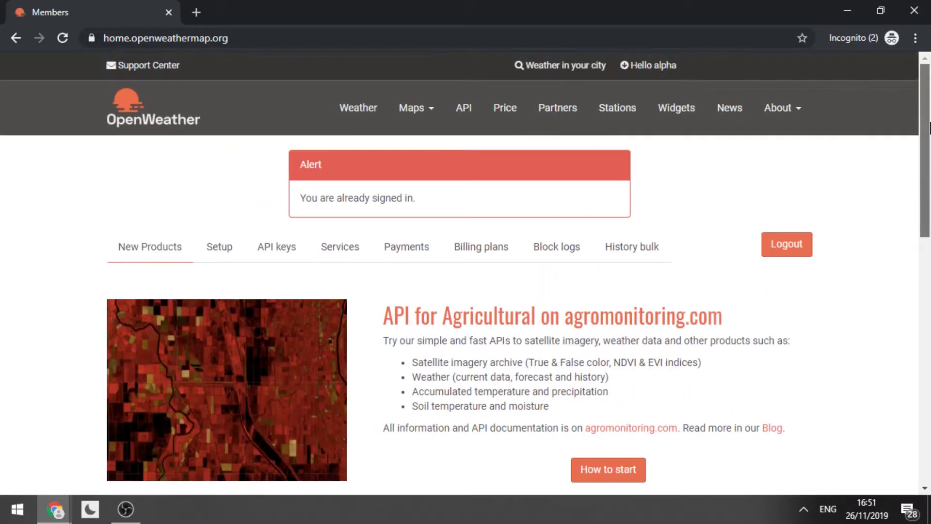
click(277, 253)
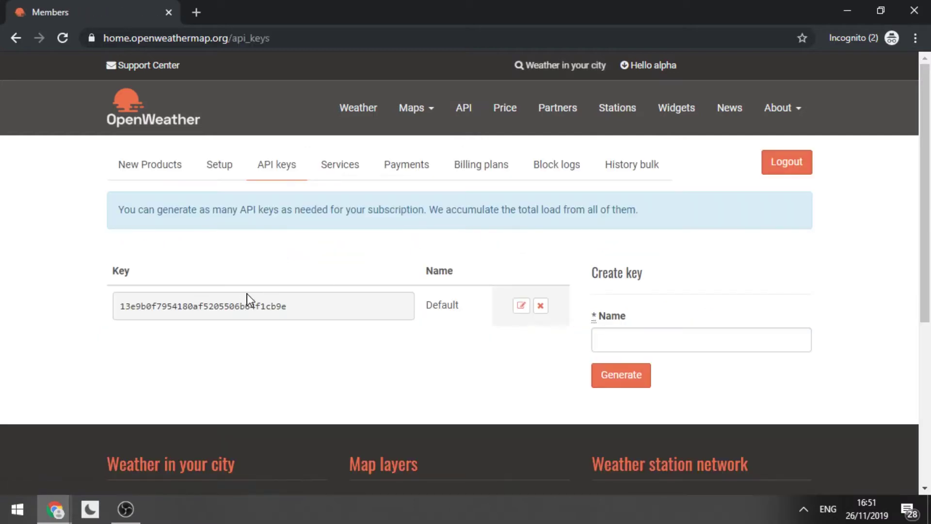
drag(289, 316, 73, 338)
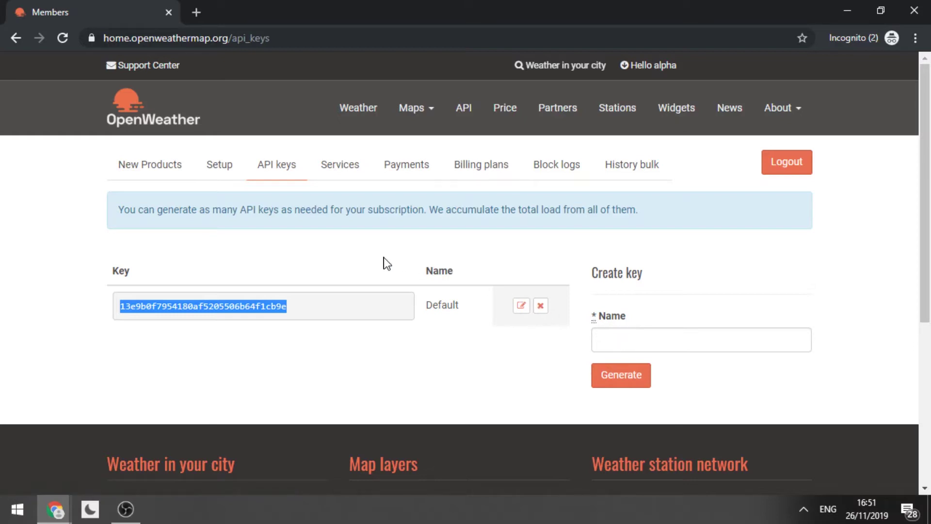
click(349, 264)
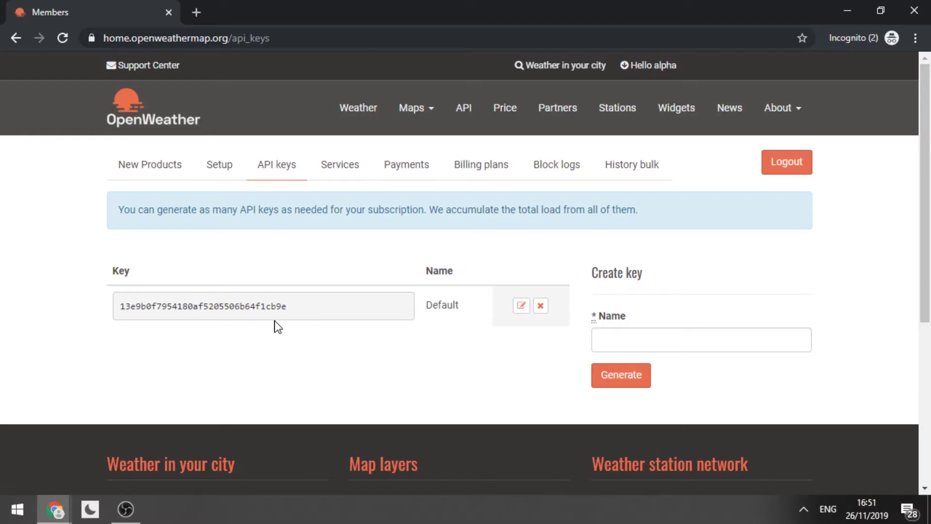
key(alt+Tab)
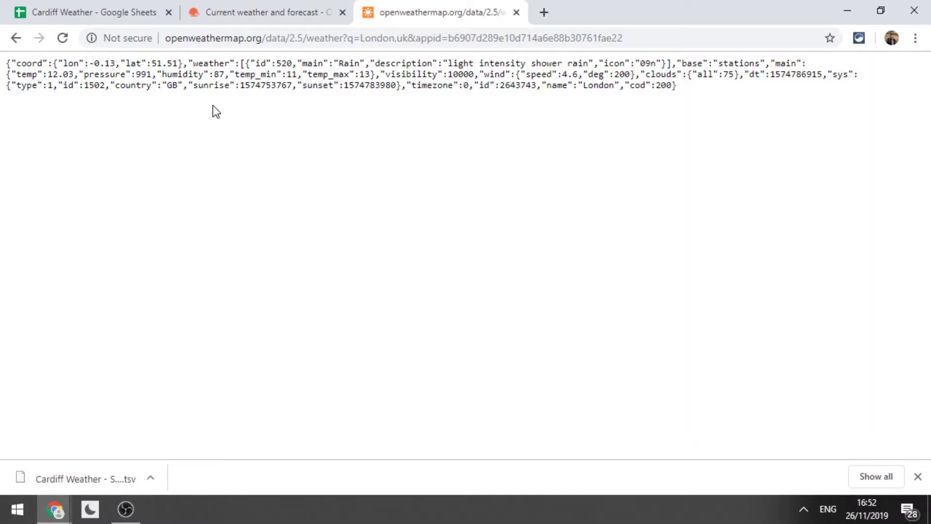
Create a new blank spreadsheet from the Google Sheets home page.
key(ctrl+t)
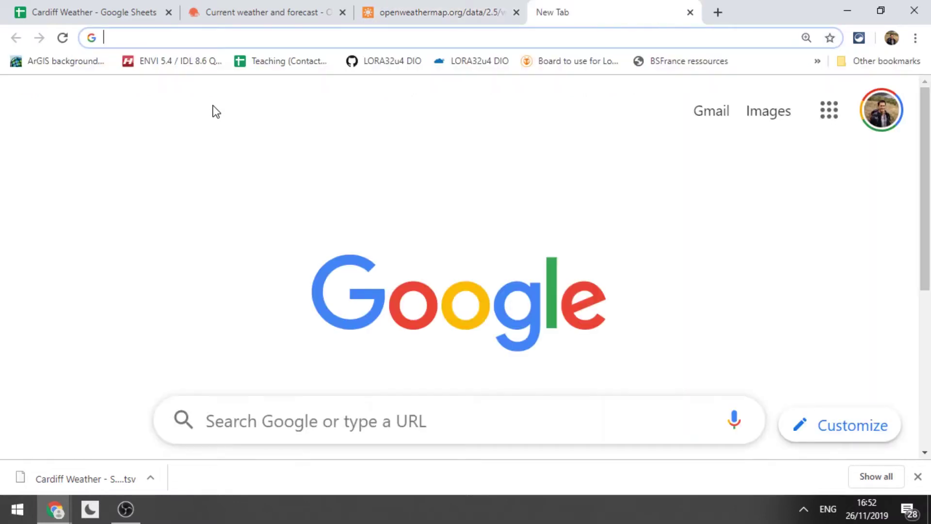
text(docs.google.com/spreadsheets/u/0/)
key(Return)
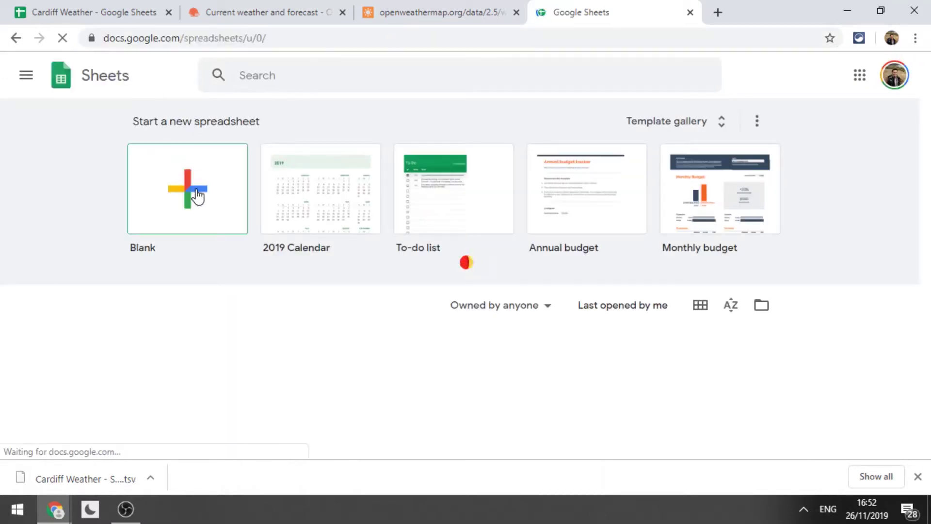
click(183, 189)
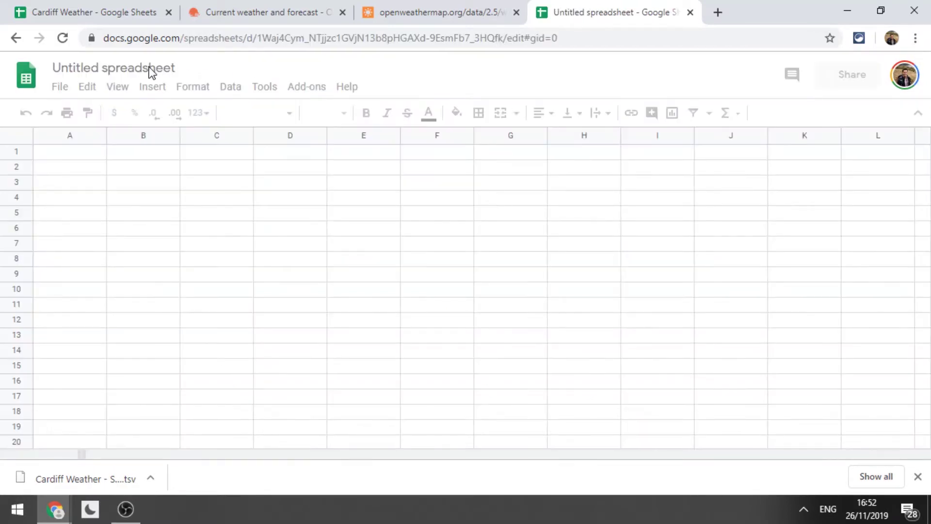
Title the new spreadsheet 'Bordeaux Weather'.
click(101, 67)
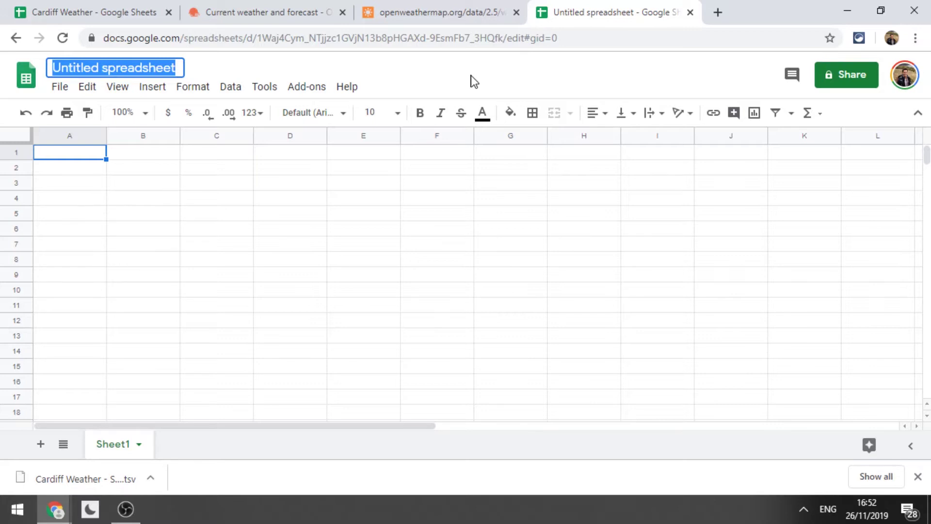
text(Bordeau)
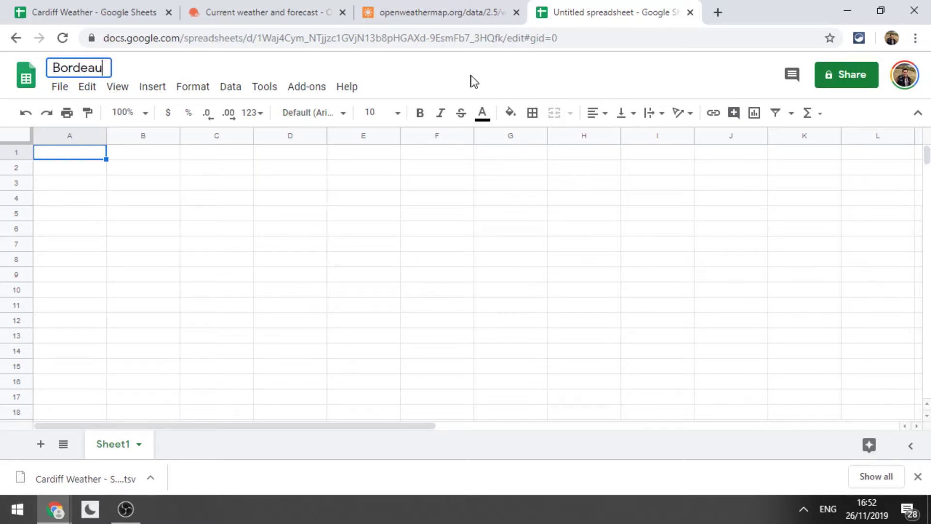
text(x Weather)
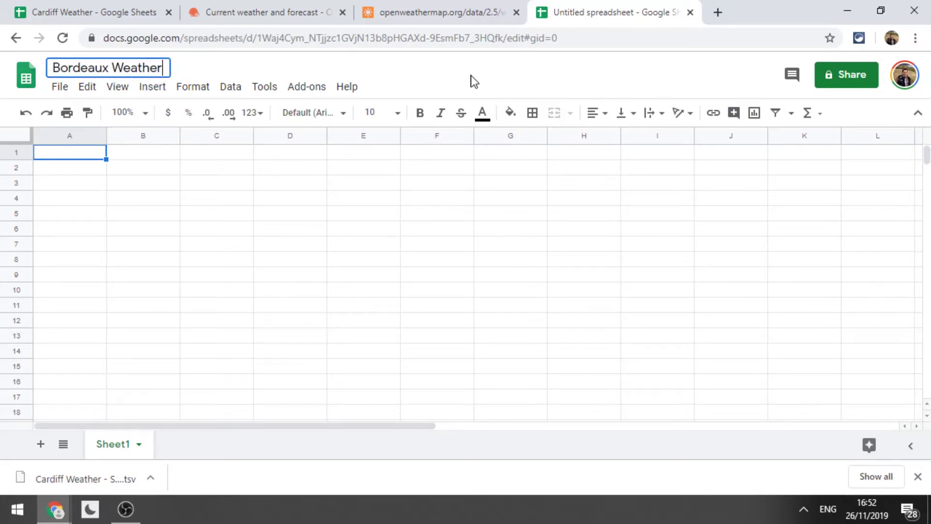
key(Return)
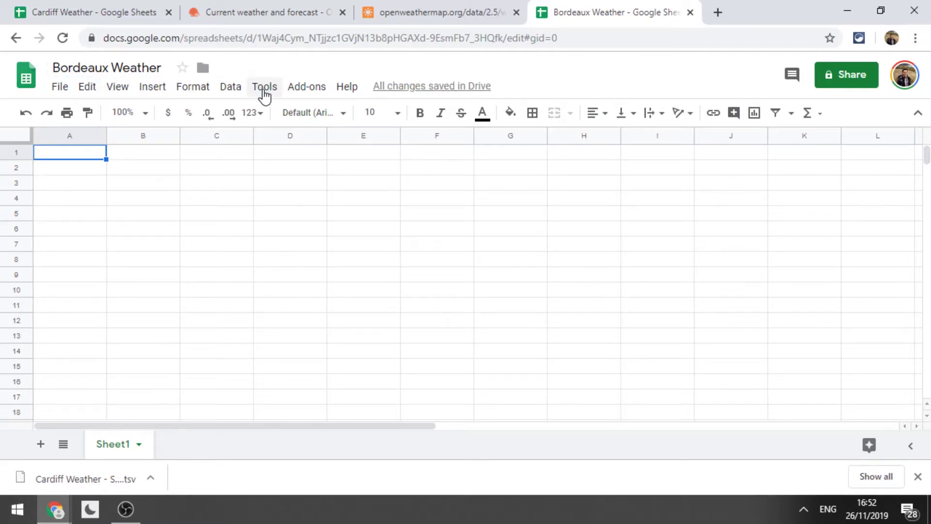
Open the script editor for the spreadsheet and delete the default myFunction code from Code.gs.
click(265, 88)
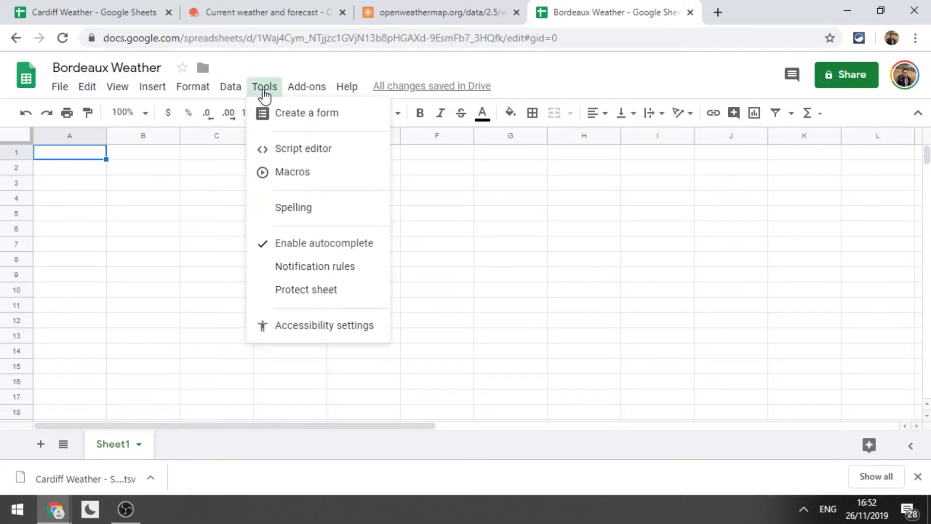
click(287, 153)
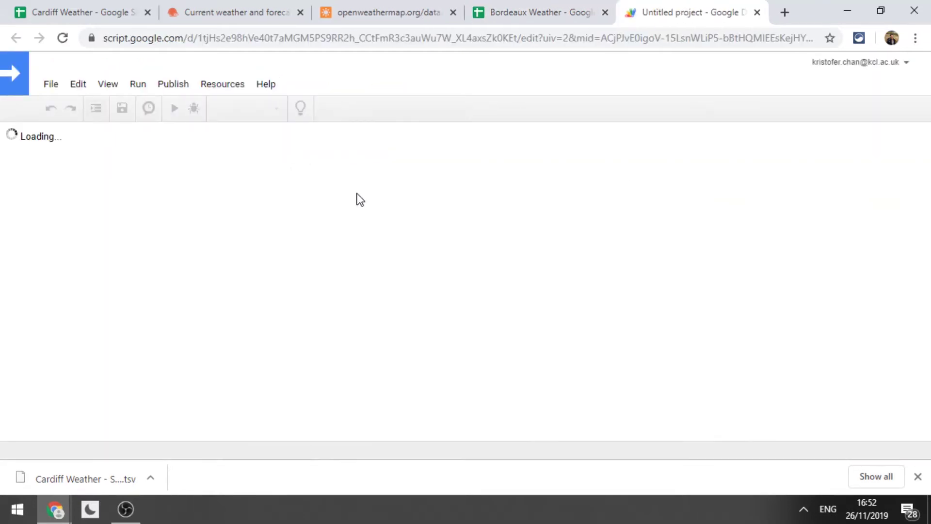
click(250, 187)
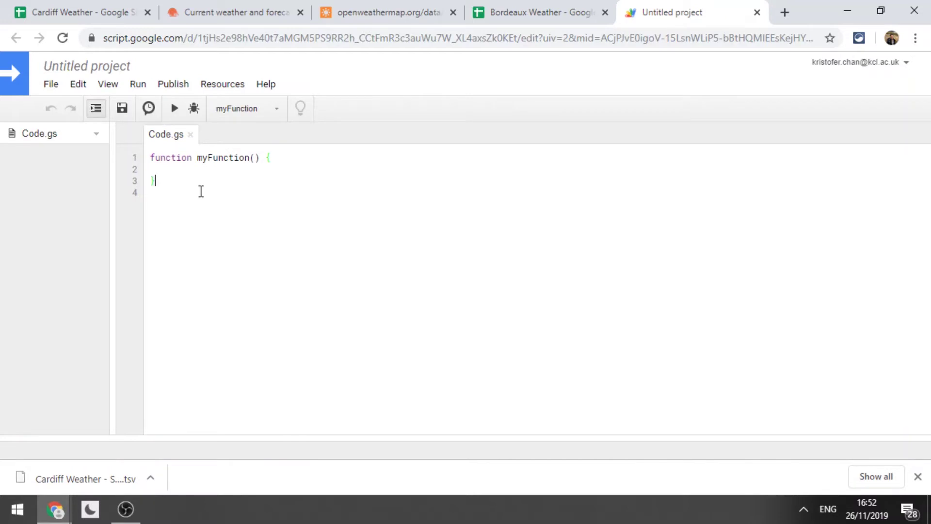
click(241, 214)
key(ctrl+a)
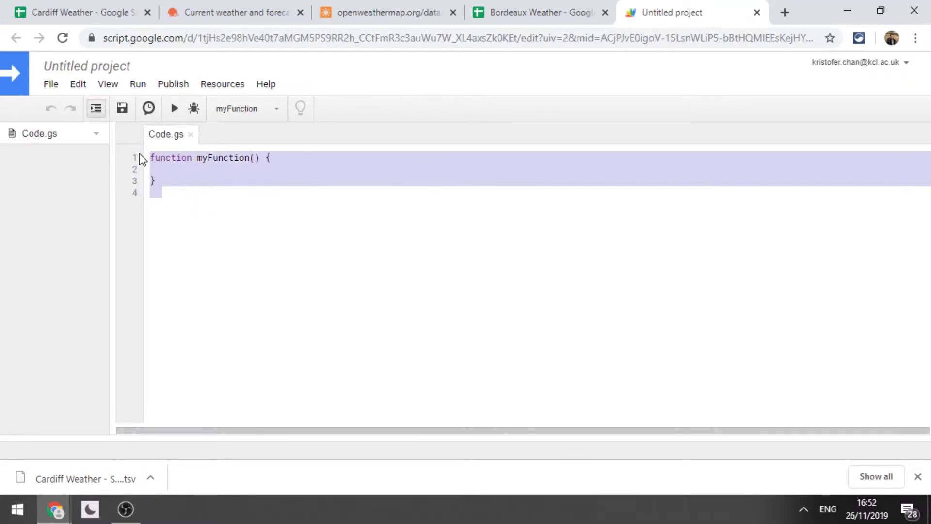
key(BackSpace)
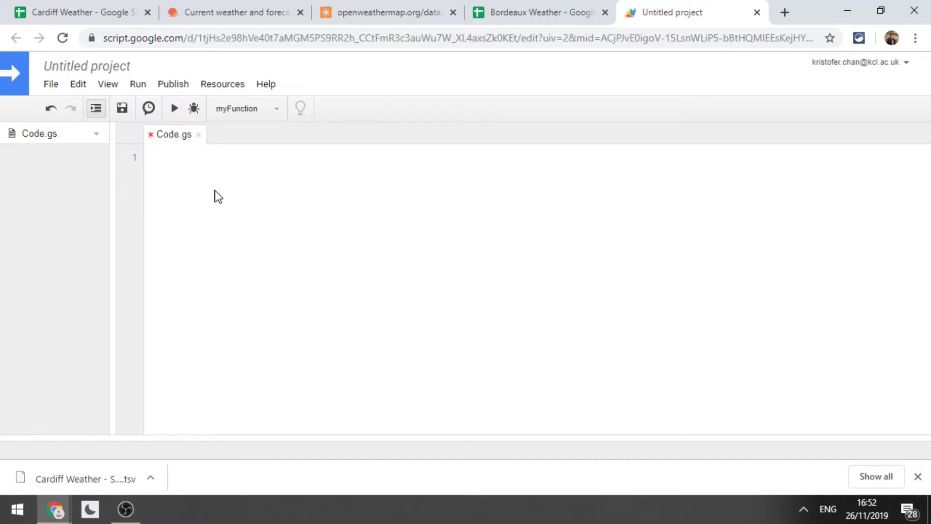
key(alt+Tab)
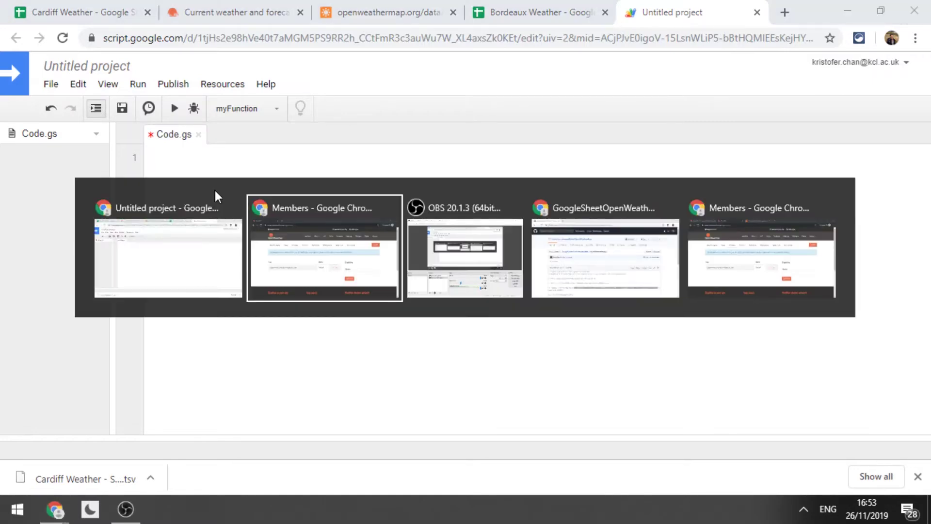
Open the GoogleSheetOpenWeatherMap repository page on GitHub and read its README.
key(alt+Tab)
key(alt+Tab)
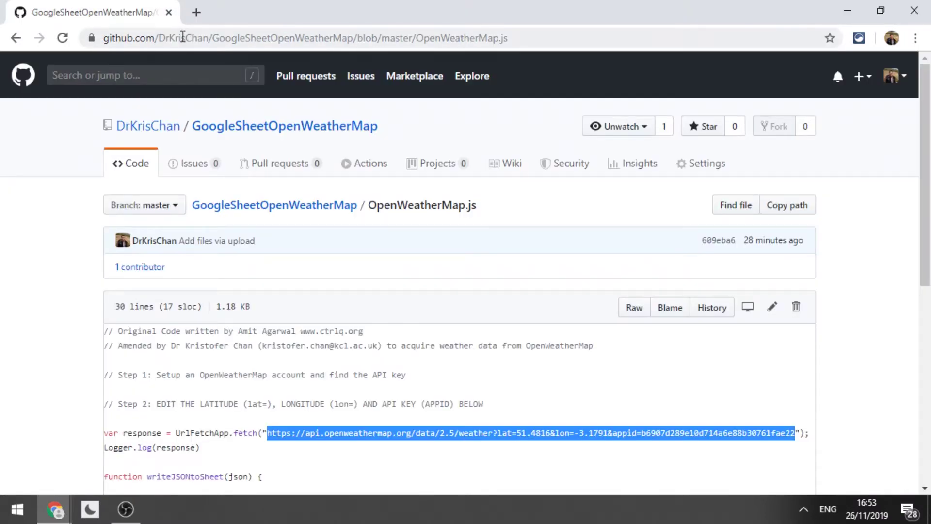
click(182, 38)
click(152, 37)
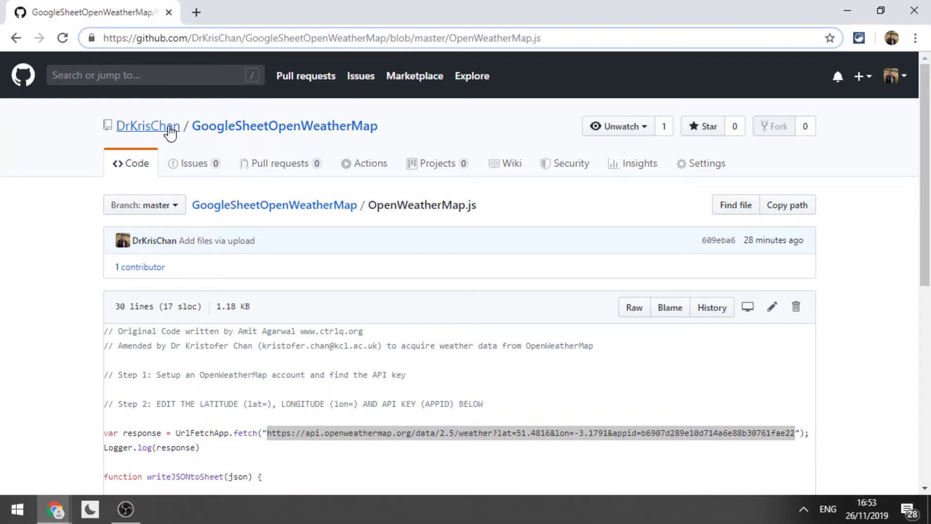
click(209, 131)
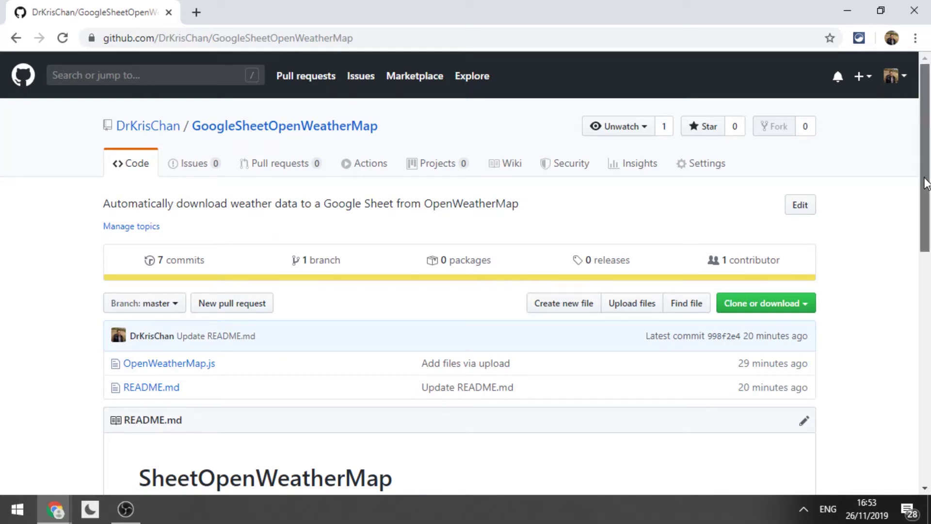
drag(926, 183, 744, 292)
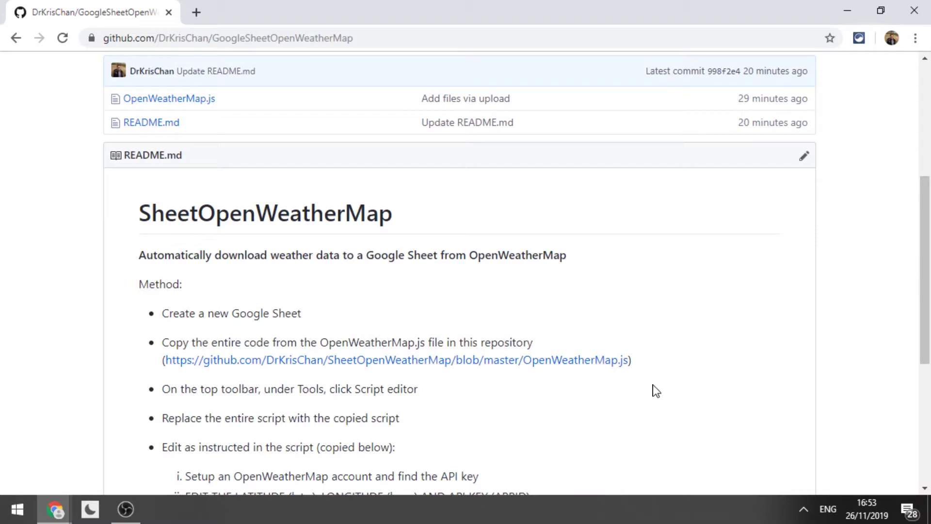
drag(926, 284, 930, 265)
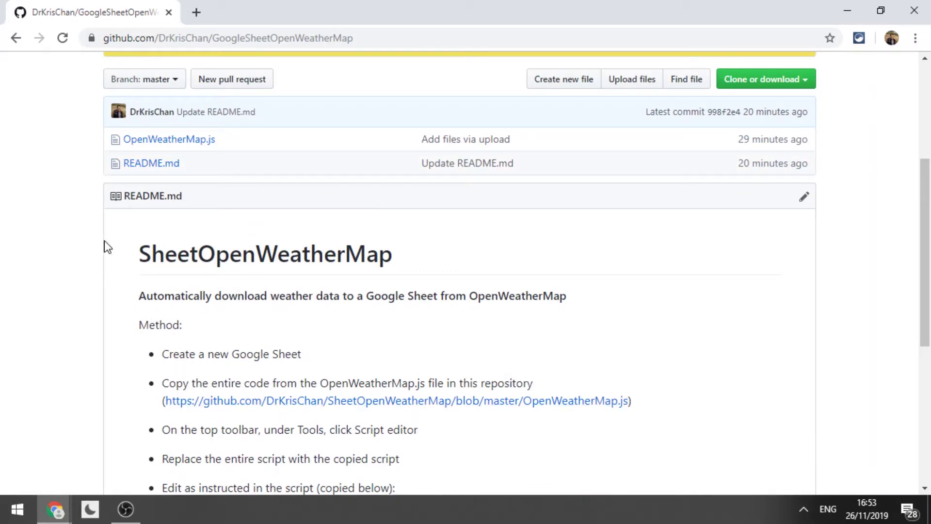
Select the entire OpenWeatherMap.js script code and switch back to the Apps Script editor.
click(143, 144)
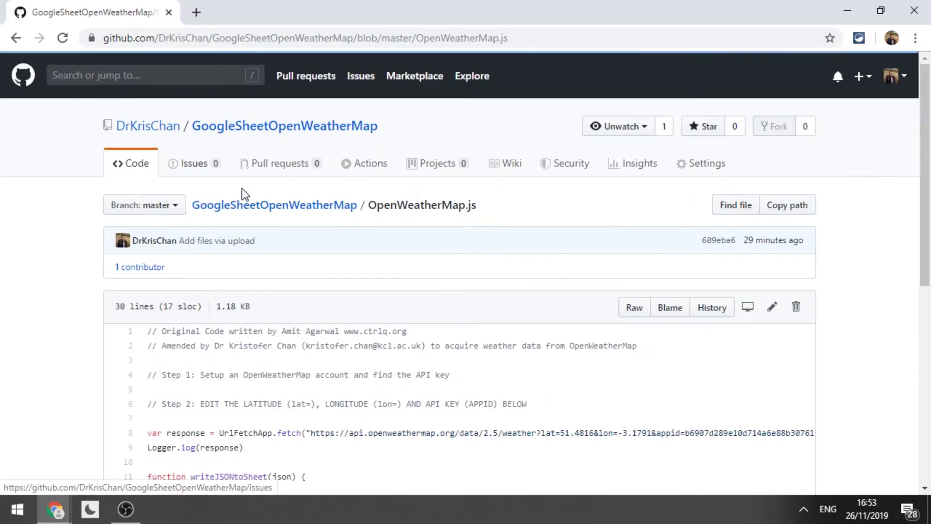
drag(925, 215, 924, 297)
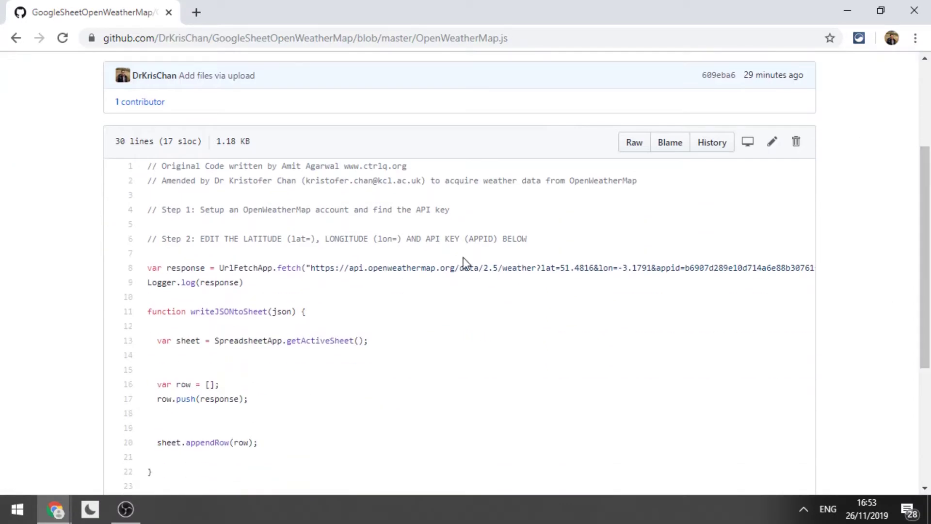
drag(146, 166, 815, 362)
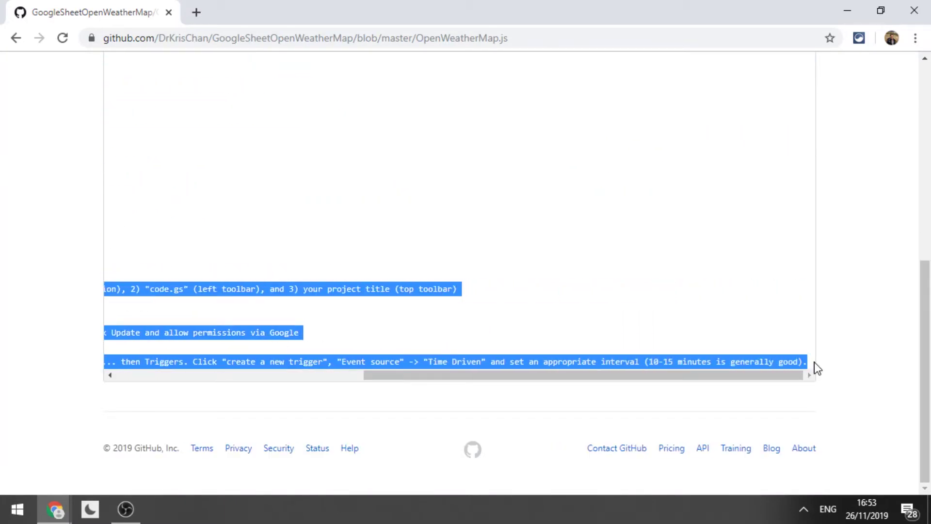
key(alt+Tab)
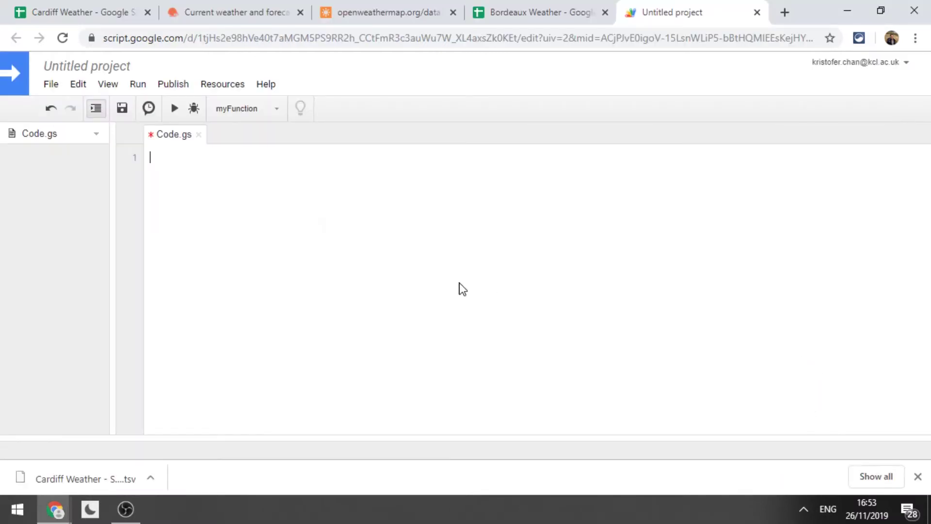
Paste the 30-line OpenWeatherMap script, with its fetch call and writeJSONtoSheet function, into Code.gs.
key(ctrl+v)
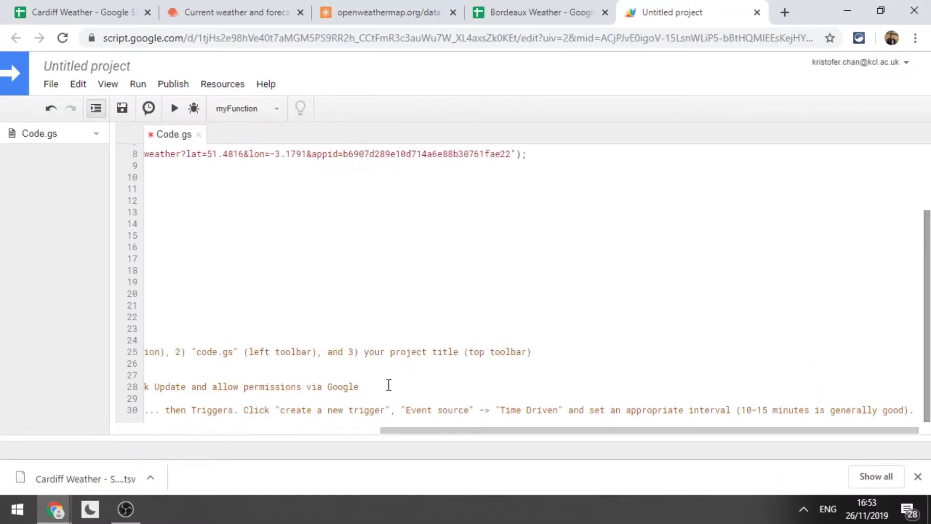
drag(414, 431, 108, 410)
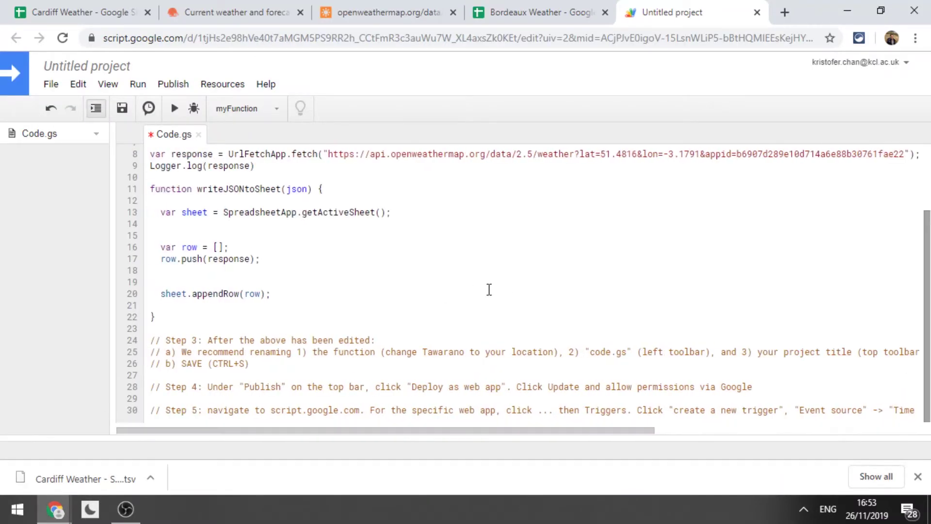
drag(927, 321, 927, 255)
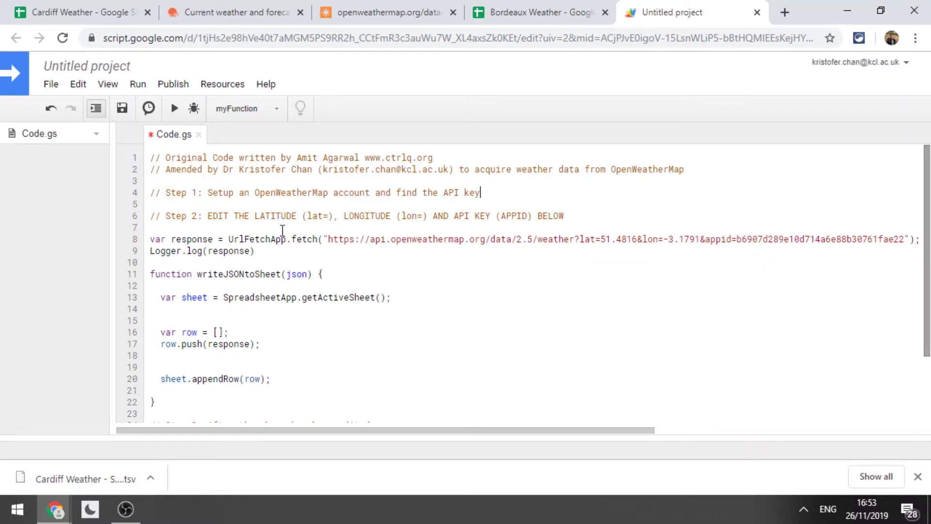
click(212, 215)
Copy the account's API key from the OpenWeatherMap API keys page.
key(alt+Tab)
key(alt+Tab)
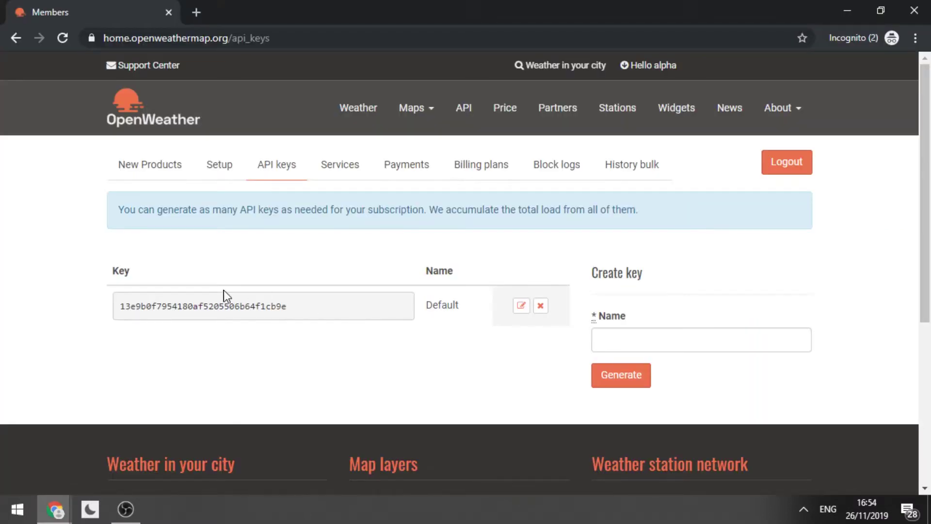
double_click(206, 305)
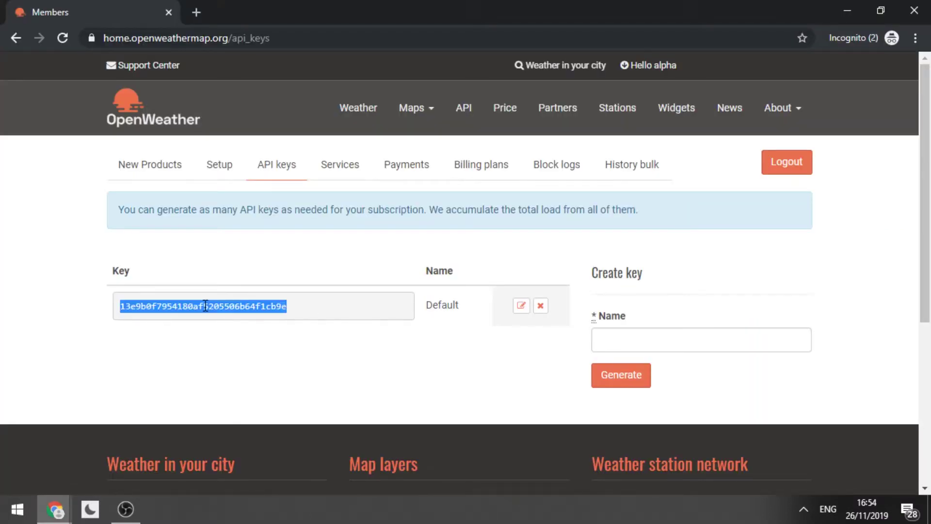
right_click(206, 305)
click(221, 316)
key(alt+Tab)
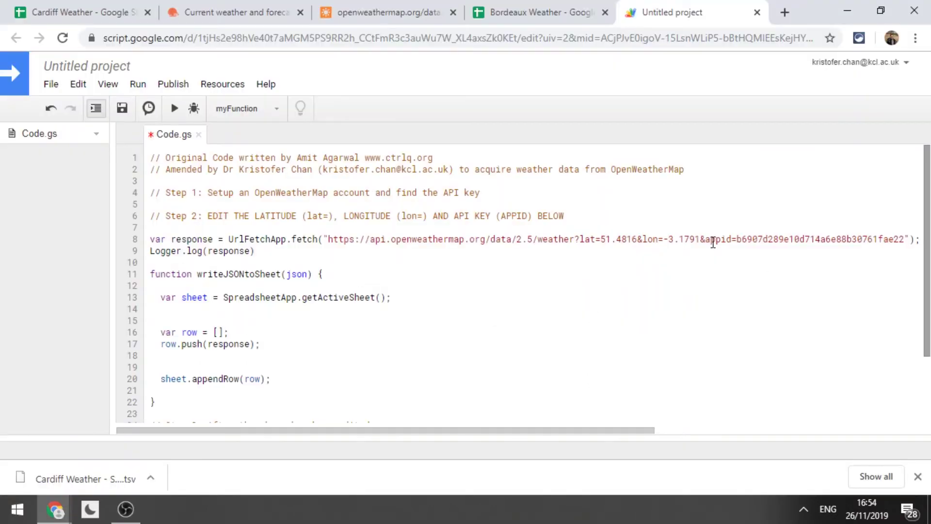
Replace the old appid key on line 8 of the fetch URL with the copied API key.
key(shift+End)
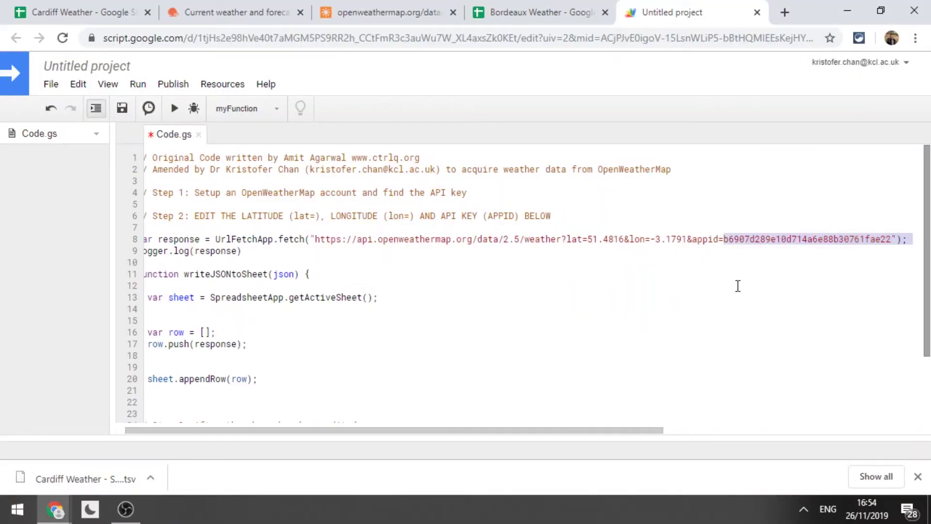
key(shift+Left)
key(shift+Left)
key(shift+Left)
key(BackSpace)
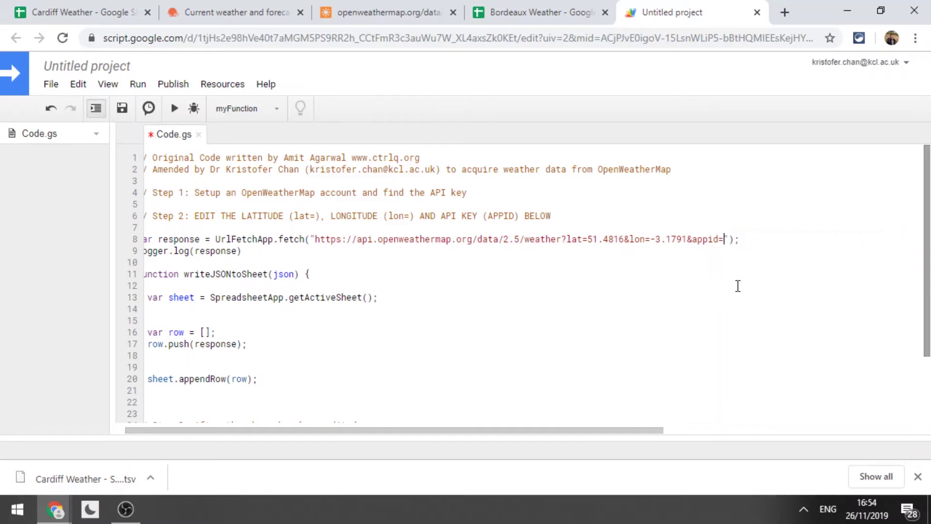
right_click(724, 238)
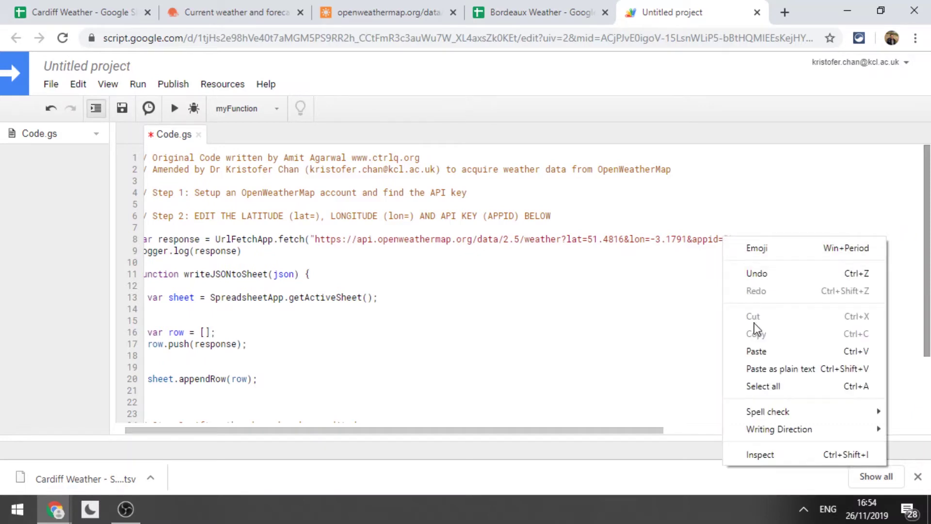
click(758, 350)
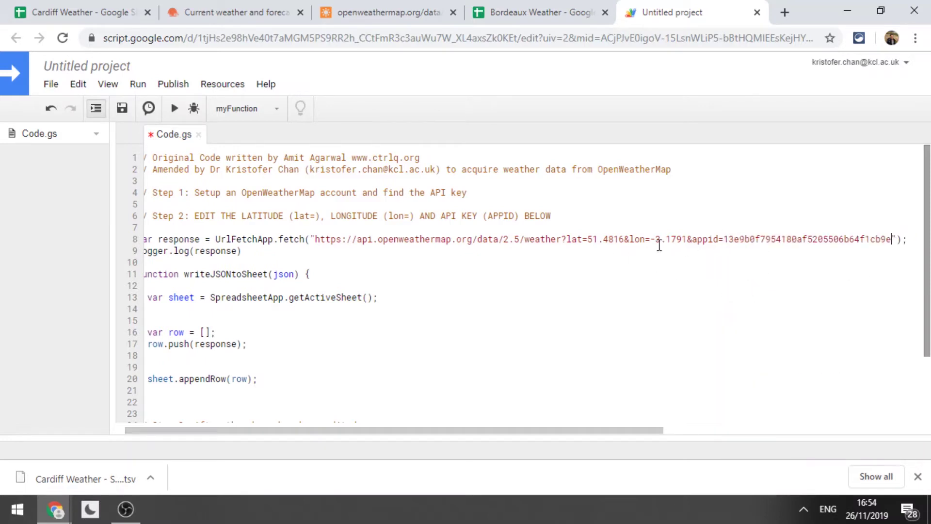
click(592, 240)
click(593, 240)
Search for bordeaux in a new window and open it in Google Maps.
key(ctrl+n)
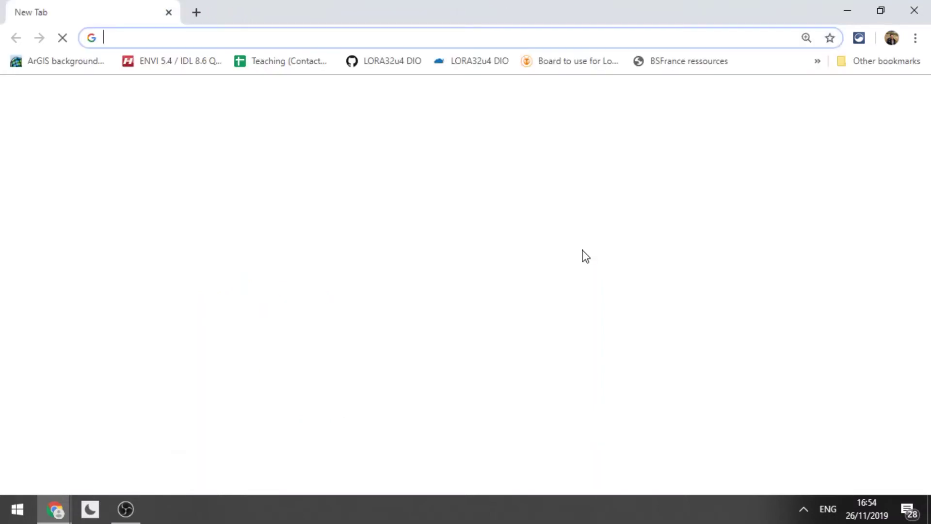
text(bordeauxh)
key(BackSpace)
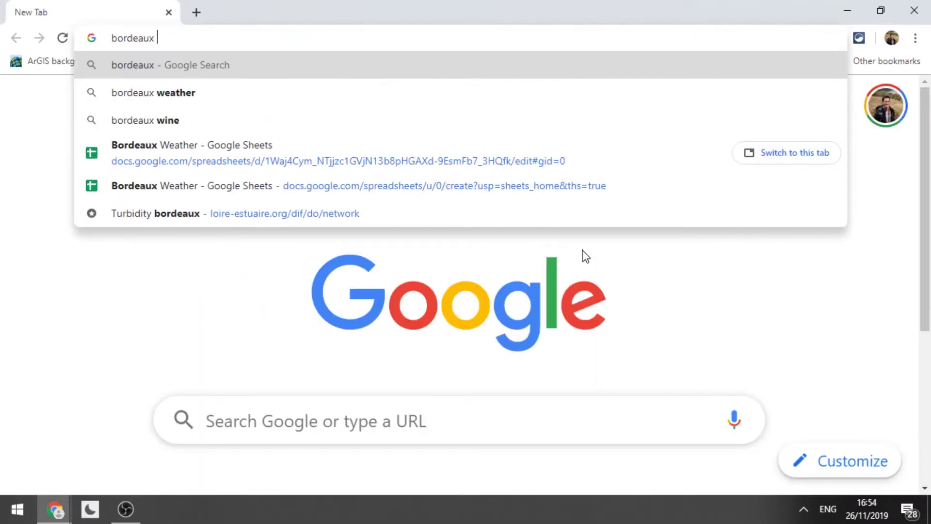
key(Return)
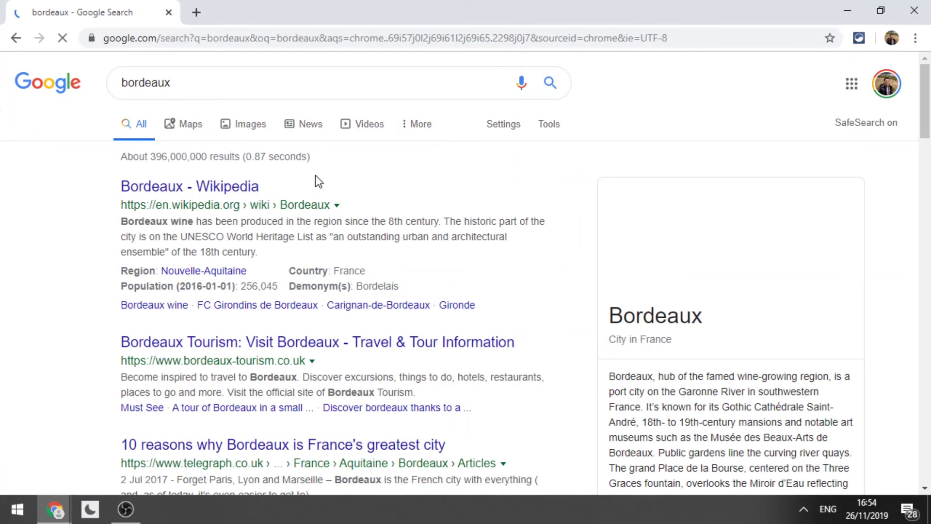
click(185, 127)
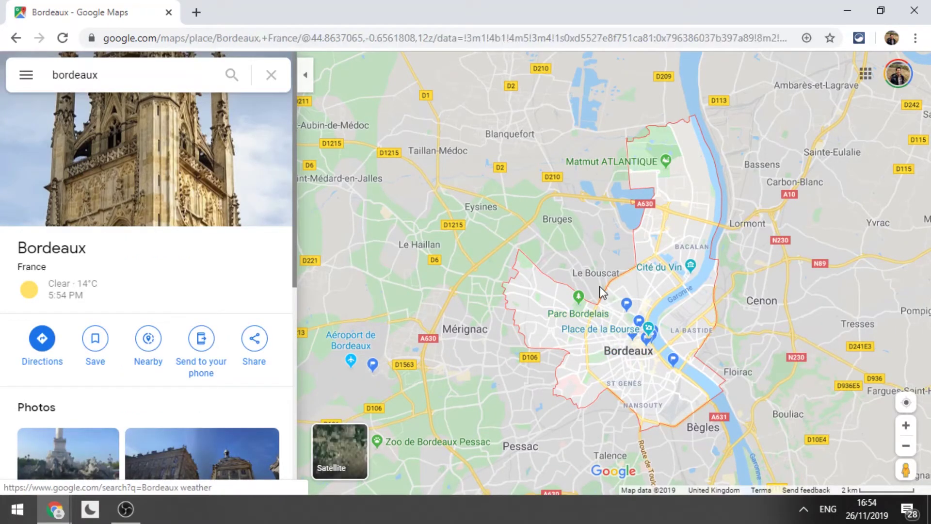
Drop a pin in central Bordeaux and copy its coordinates 44.854337, -0.587516.
right_click(611, 318)
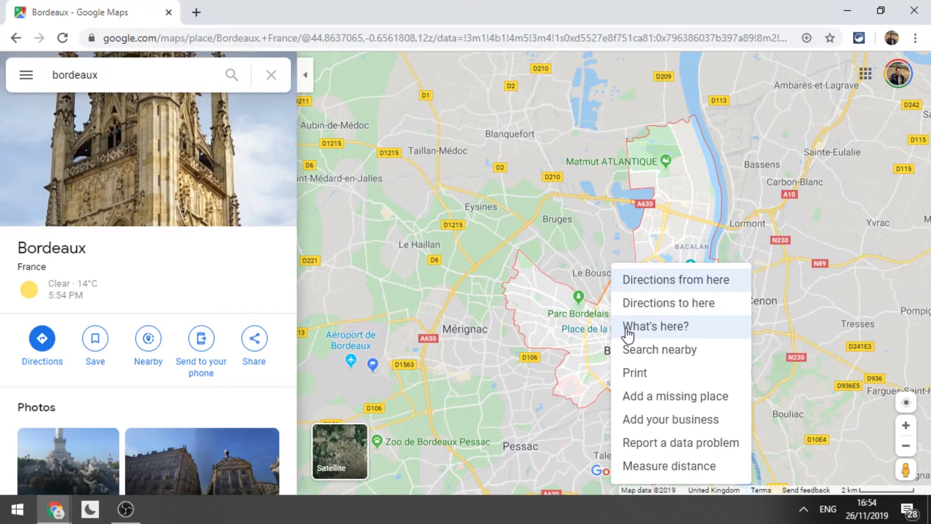
click(628, 328)
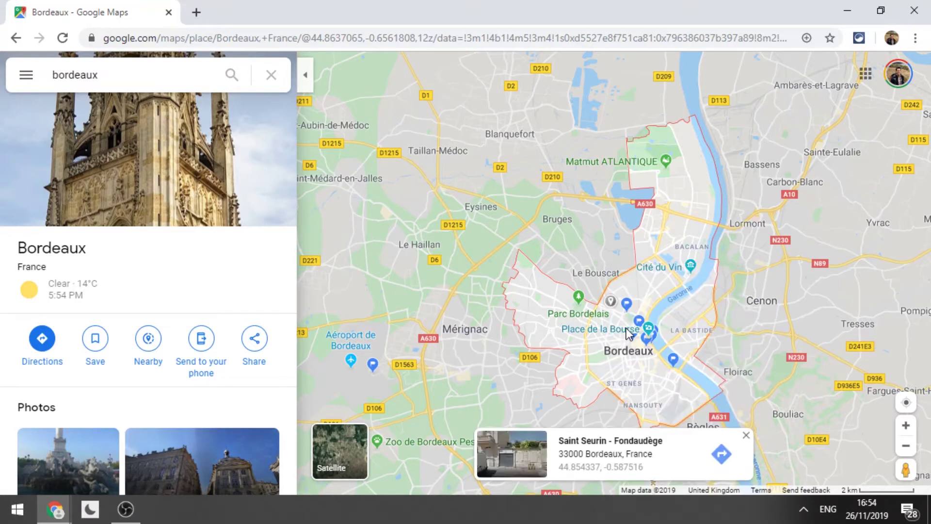
click(573, 466)
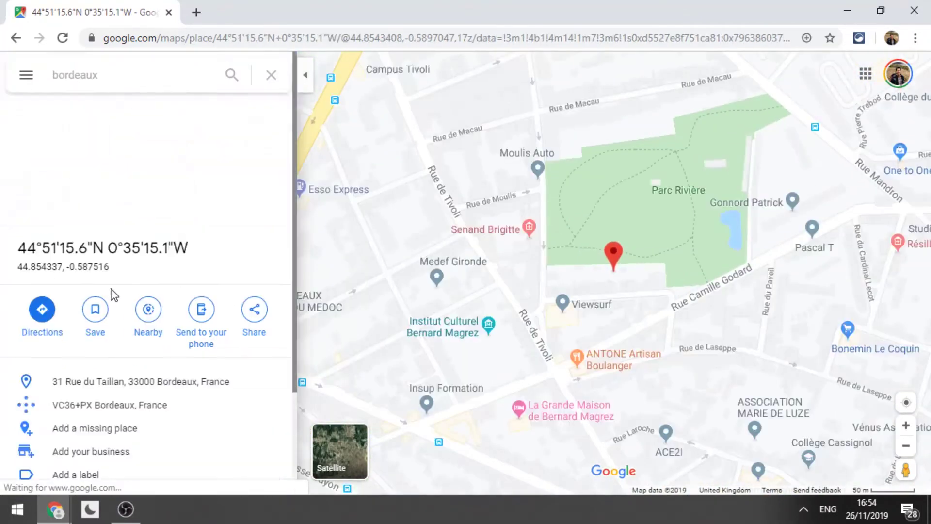
drag(109, 267, 15, 269)
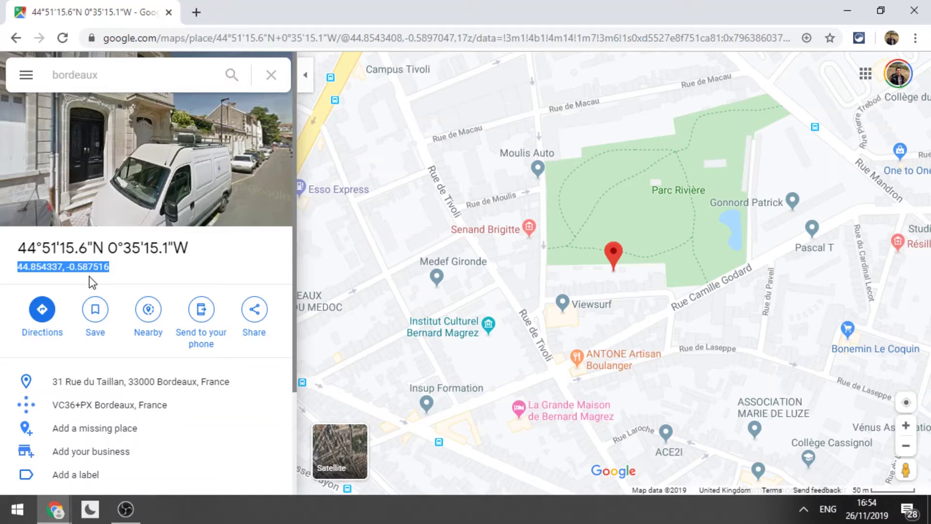
key(alt+Tab)
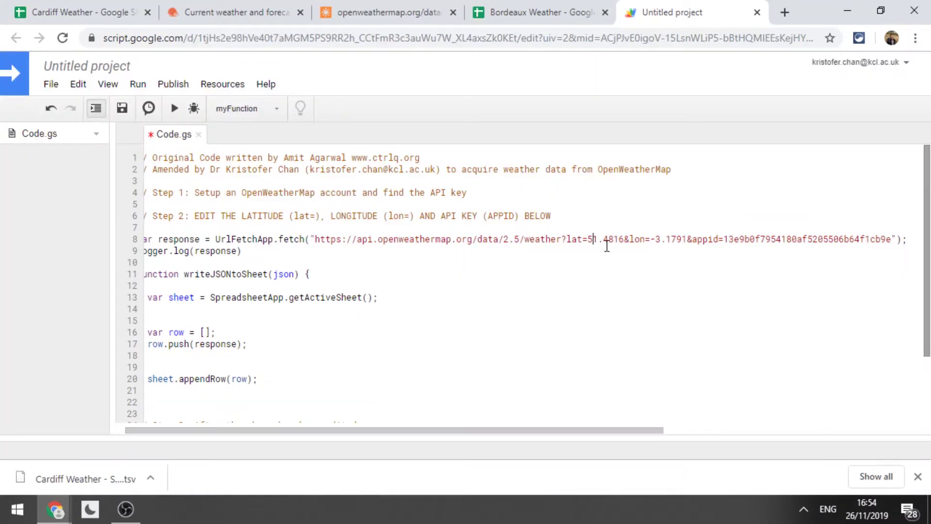
Replace the latitude 51.4816 in the fetch URL with 44.854337.
drag(589, 239, 625, 239)
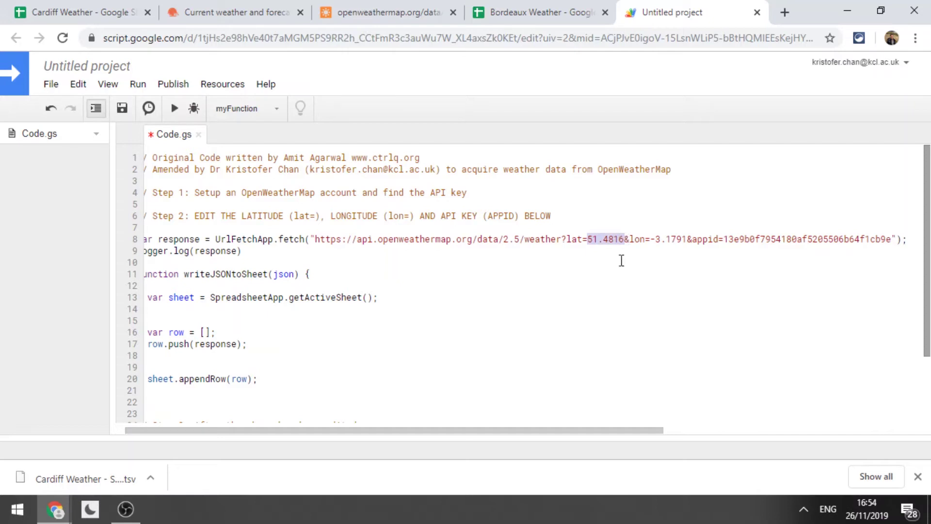
key(ctrl+v)
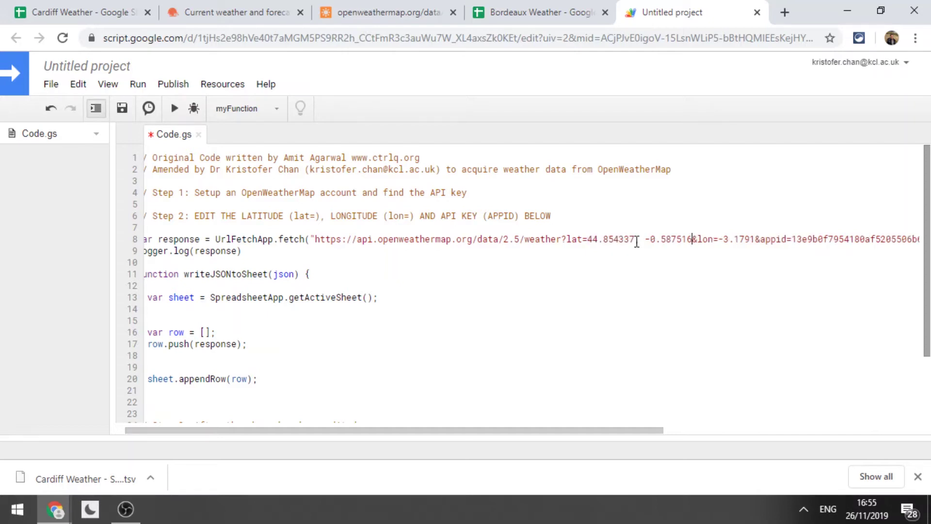
shift+click(637, 241)
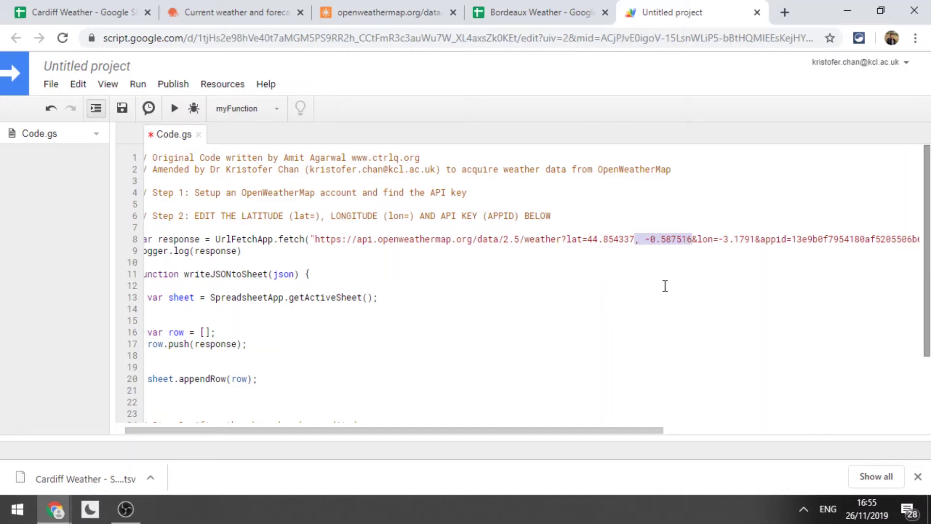
key(BackSpace)
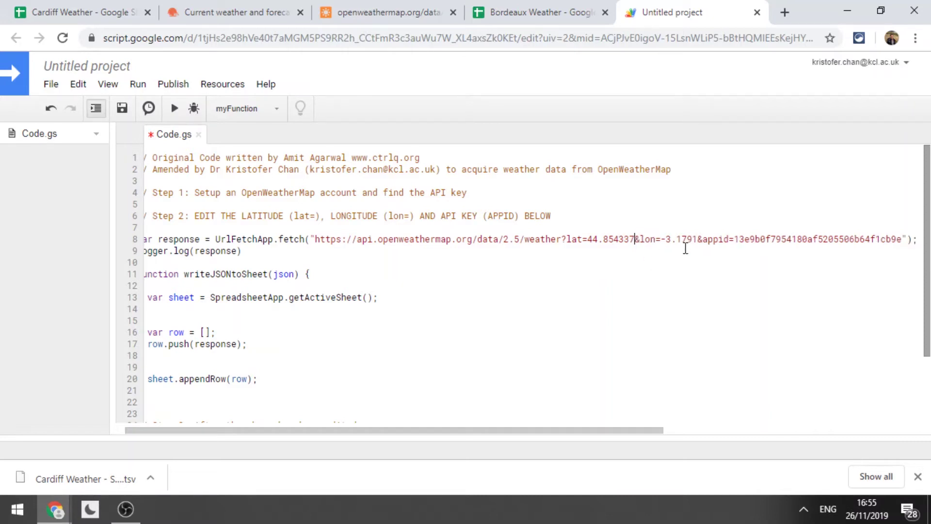
Replace the longitude -3.1791 with -0.587516 so the URL reads lon=-0.587516.
drag(660, 239, 702, 237)
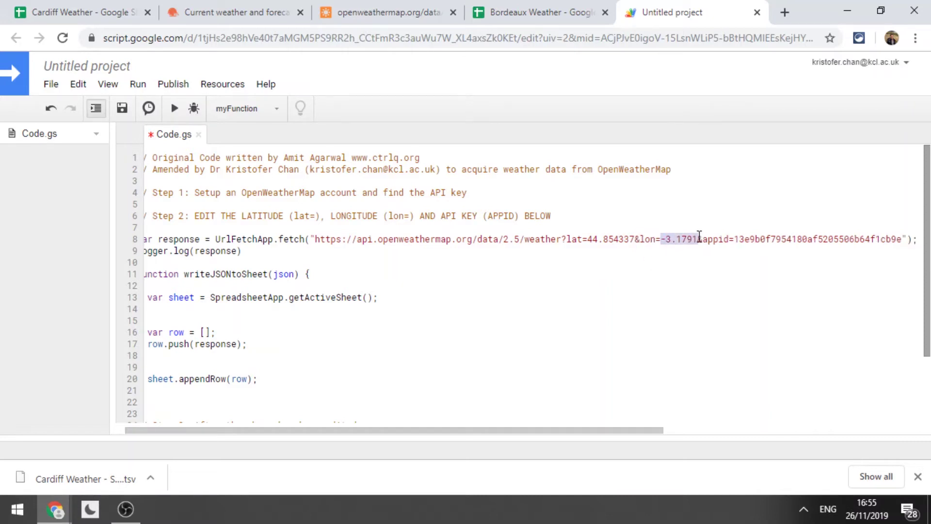
key(ctrl+v)
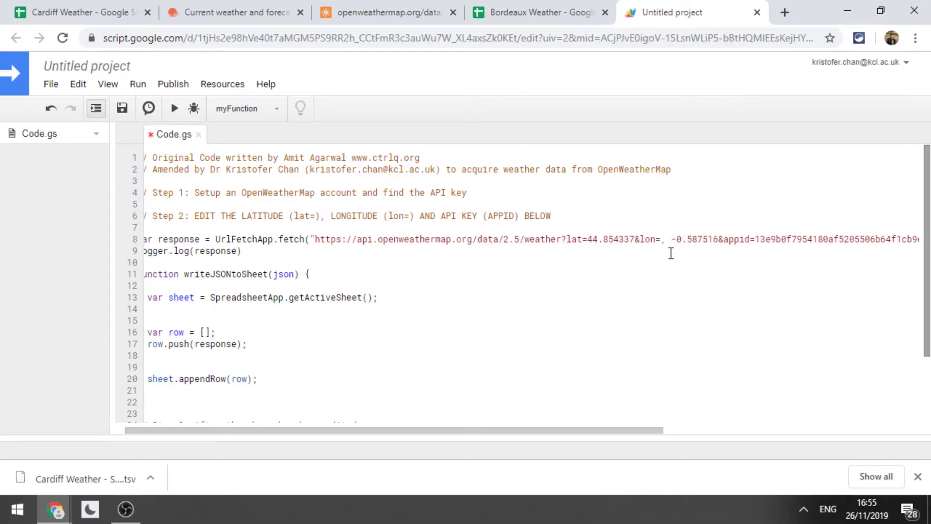
click(670, 239)
key(BackSpace)
key(BackSpace)
key(BackSpace)
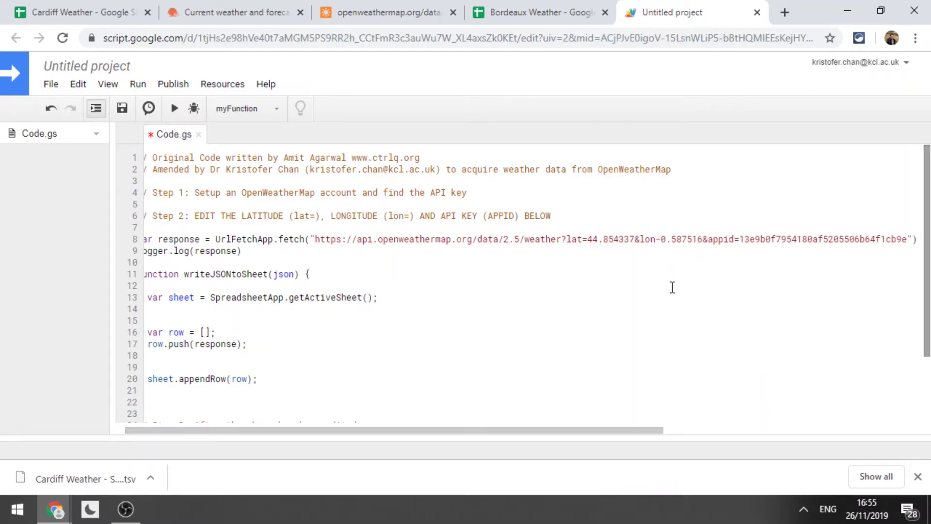
text(=)
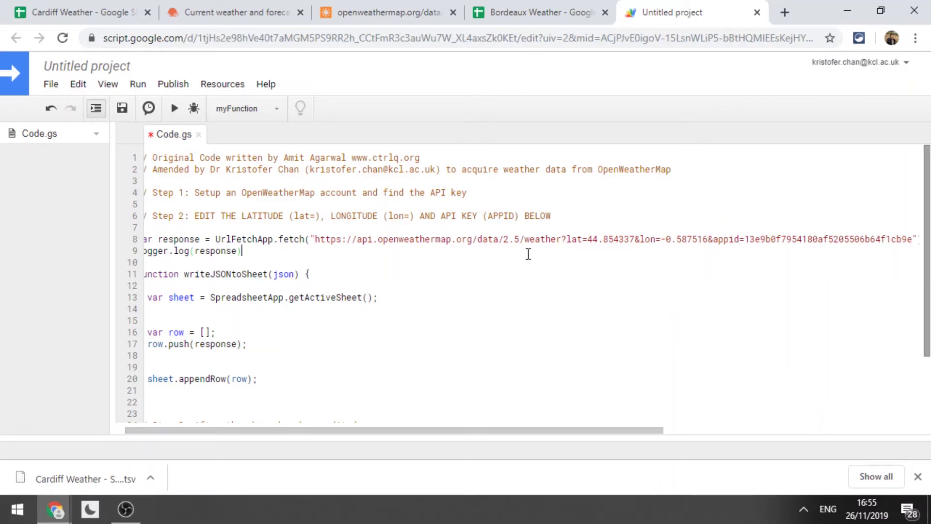
drag(429, 430, 335, 432)
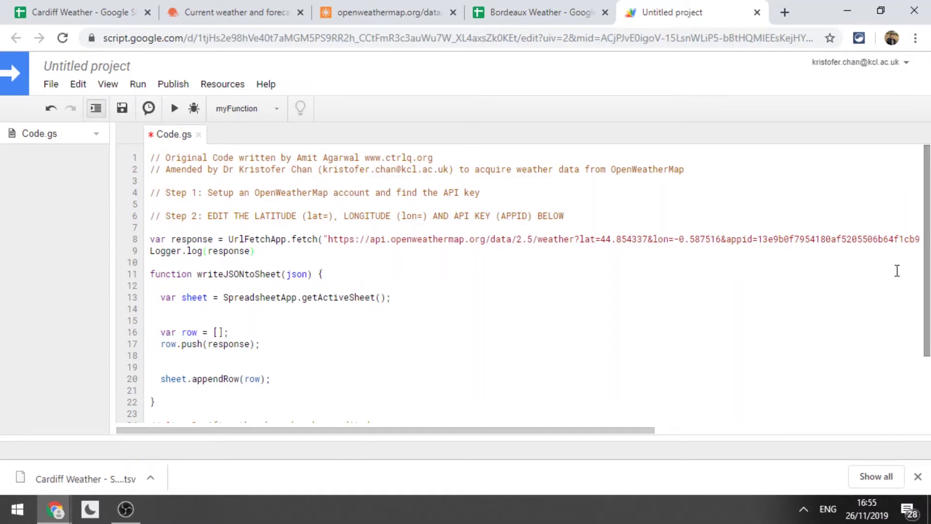
Append Bordeaux to the function name, making it writeJSONtoSheetBordeaux.
scroll(898, 268, down, 3)
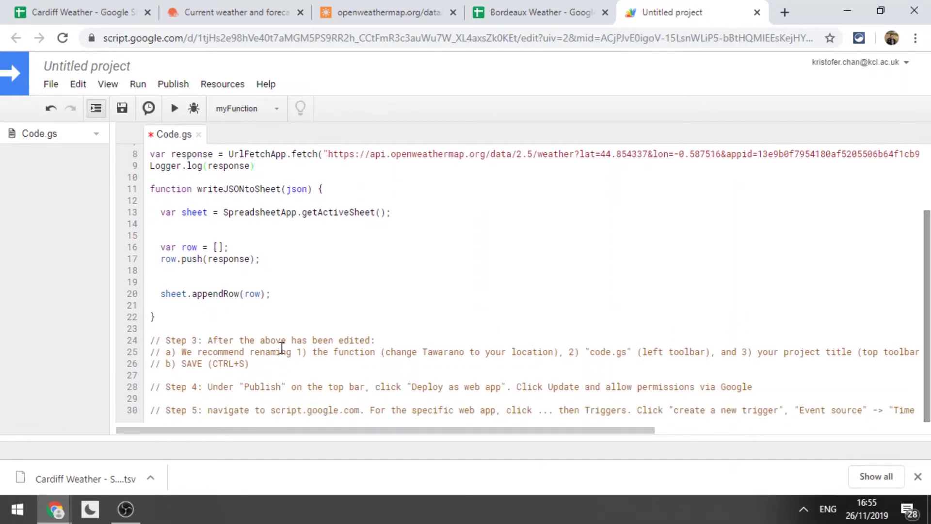
click(283, 340)
drag(927, 383, 928, 317)
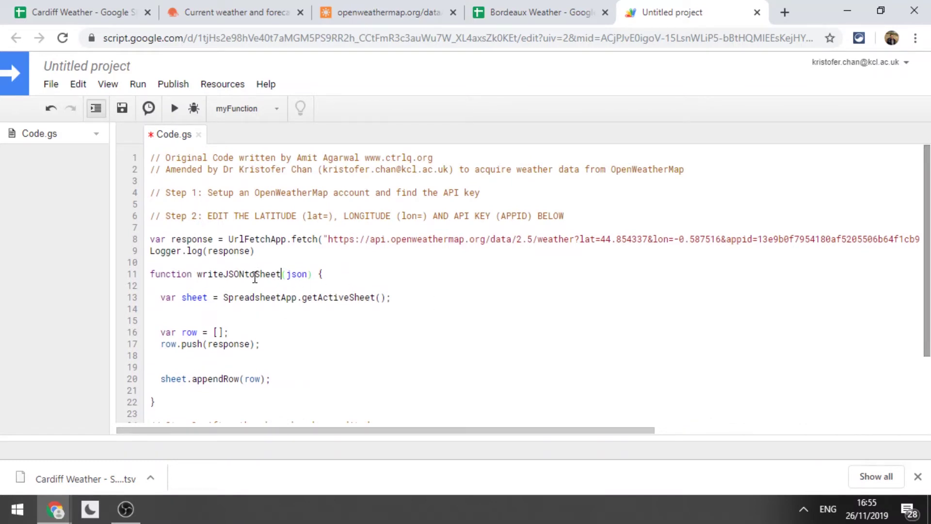
text(Bordeaux)
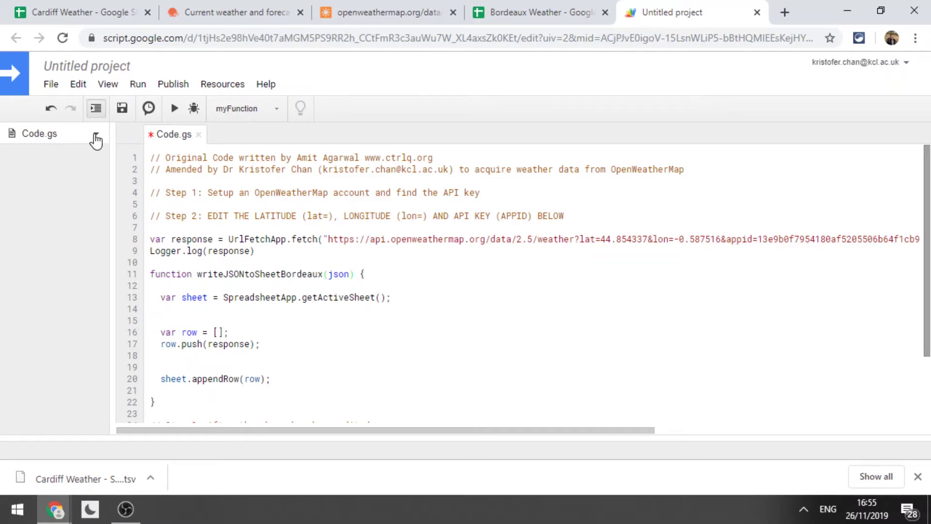
Rename the project to BordeauxWeatherProj and the script file to BordeauxWeatherScript.
click(96, 134)
click(107, 158)
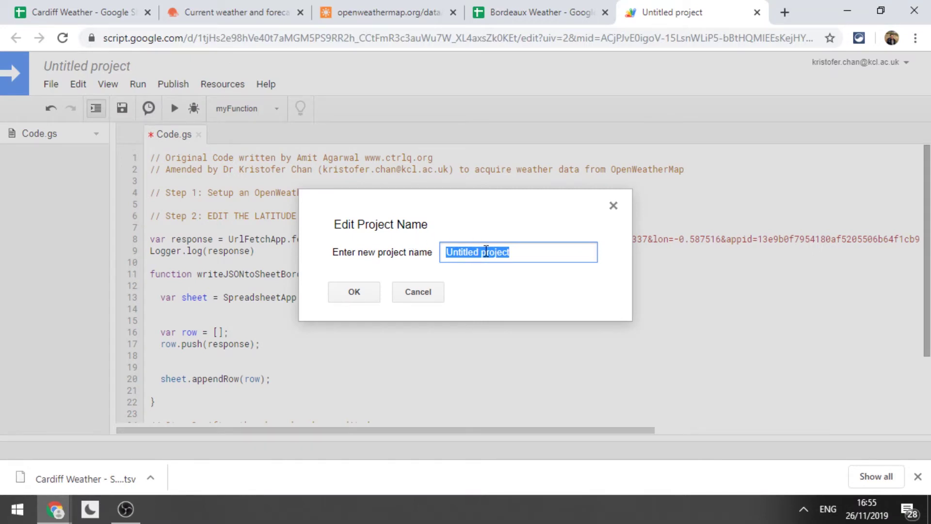
text(BordeauxWeatherProj)
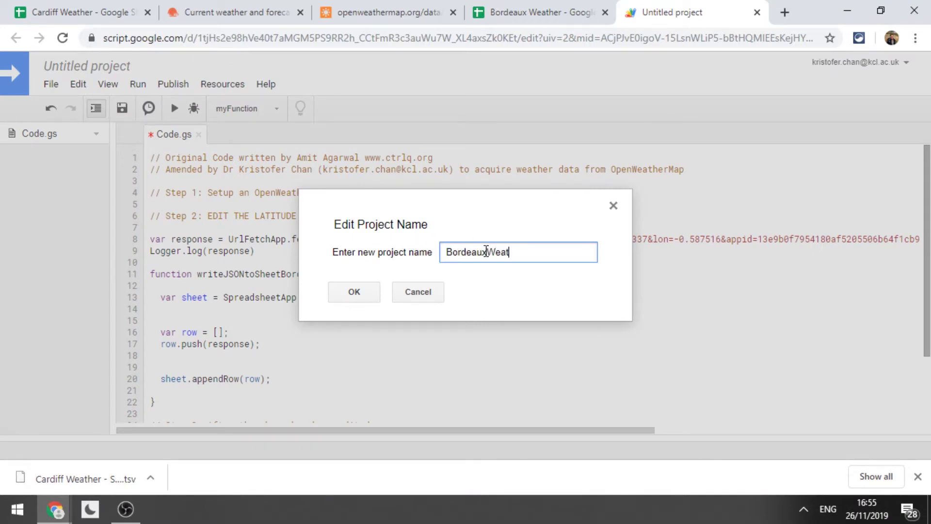
click(353, 296)
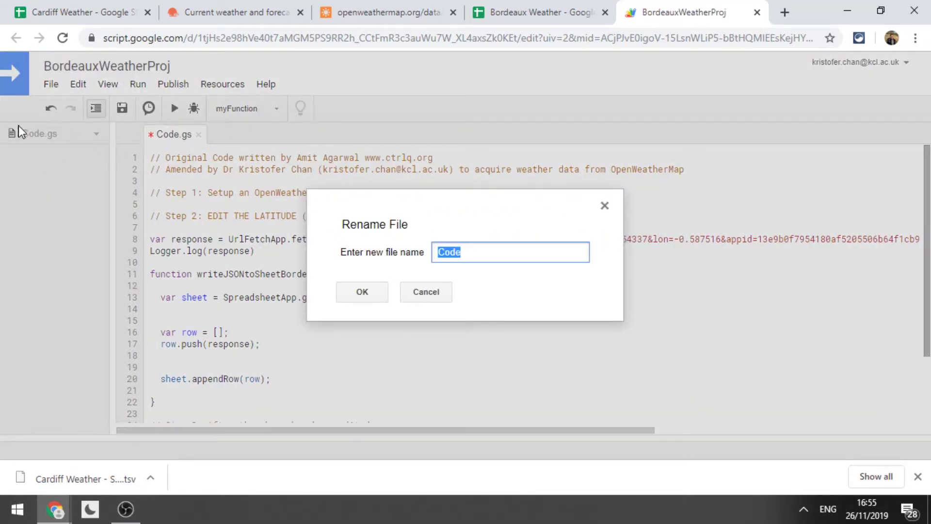
text(B)
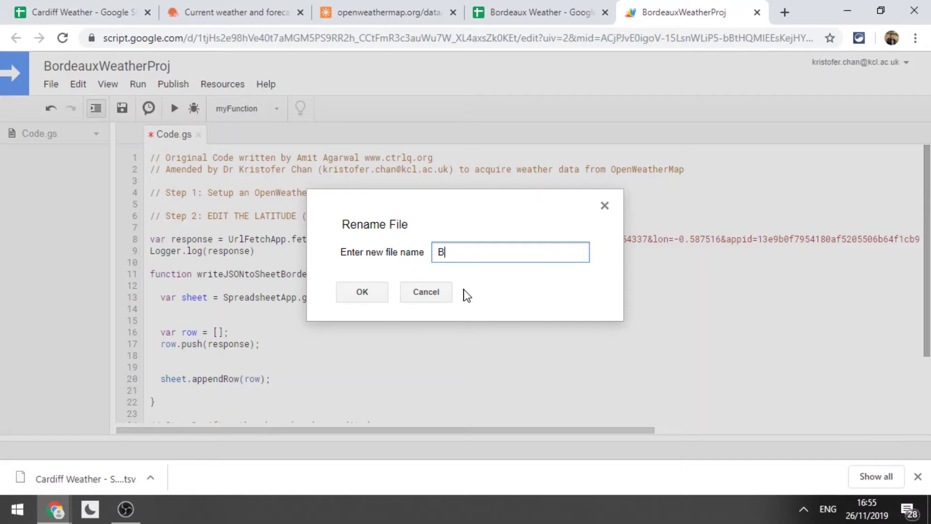
text(ordeauxWeatherScript)
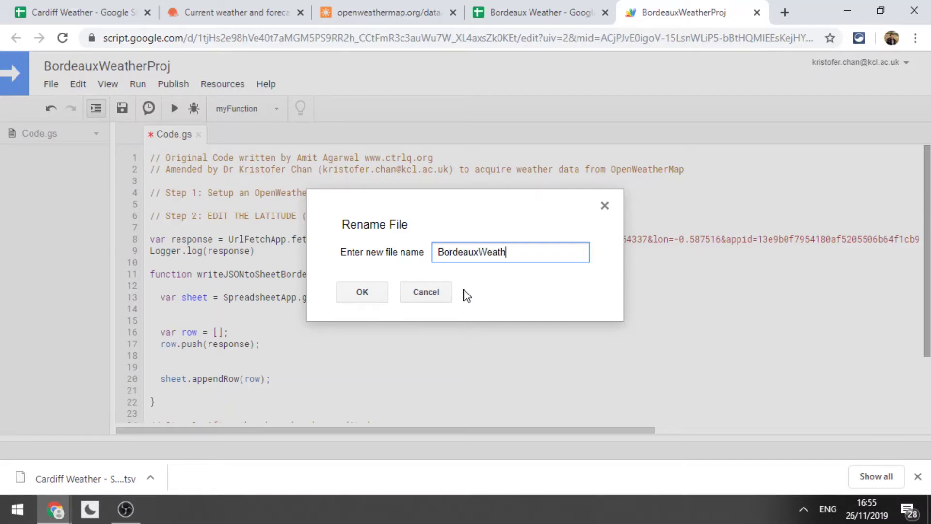
click(361, 295)
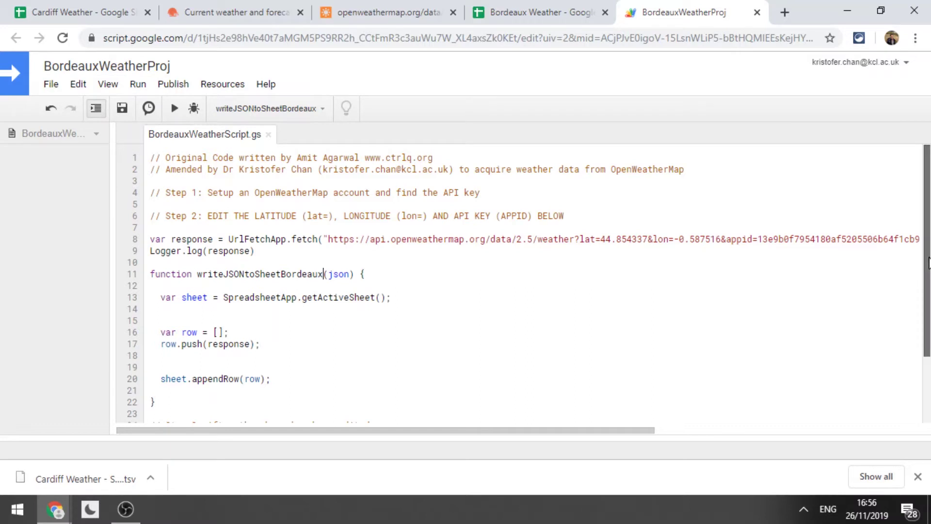
Save BordeauxWeatherProj, deploy it as a web app, and start reviewing its permissions.
click(51, 85)
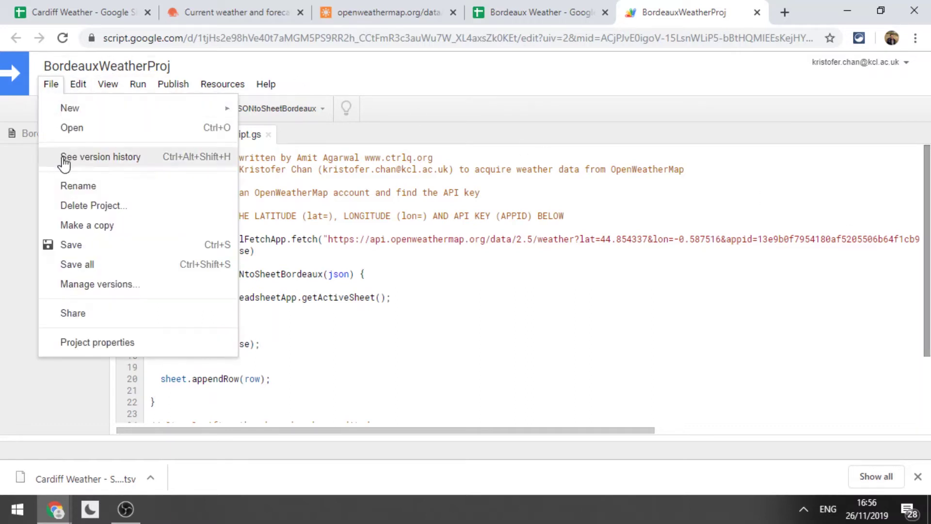
click(69, 245)
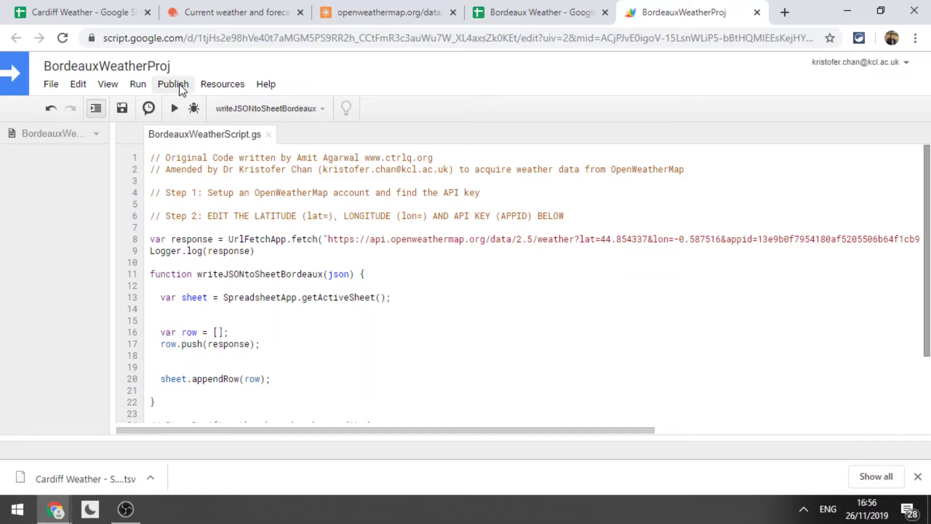
click(180, 89)
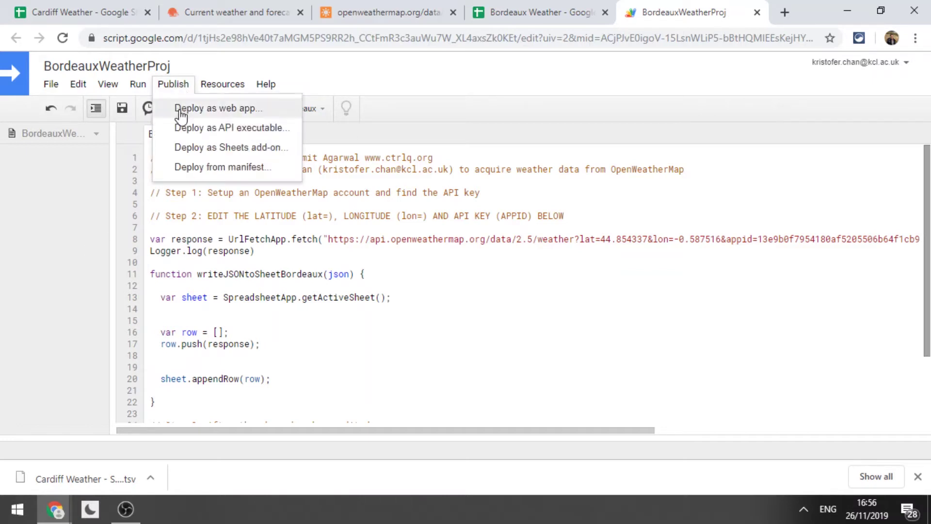
click(181, 114)
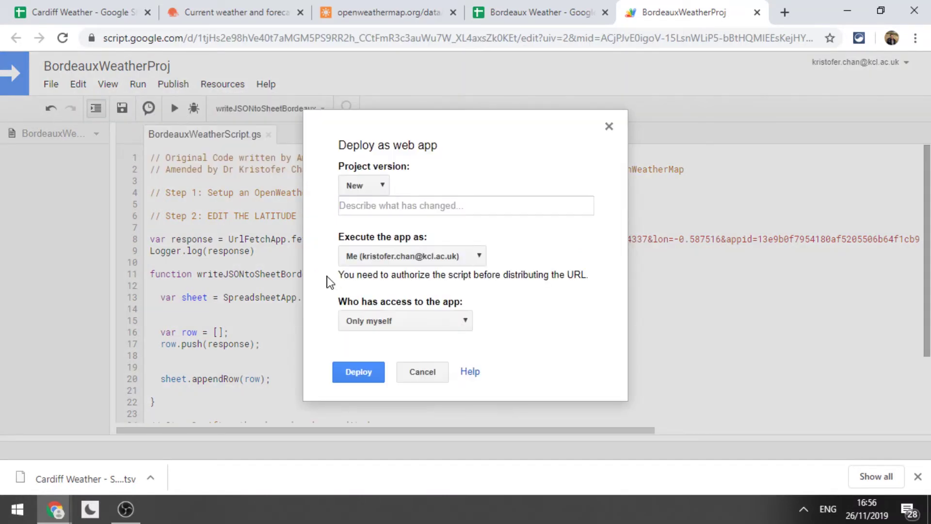
click(358, 372)
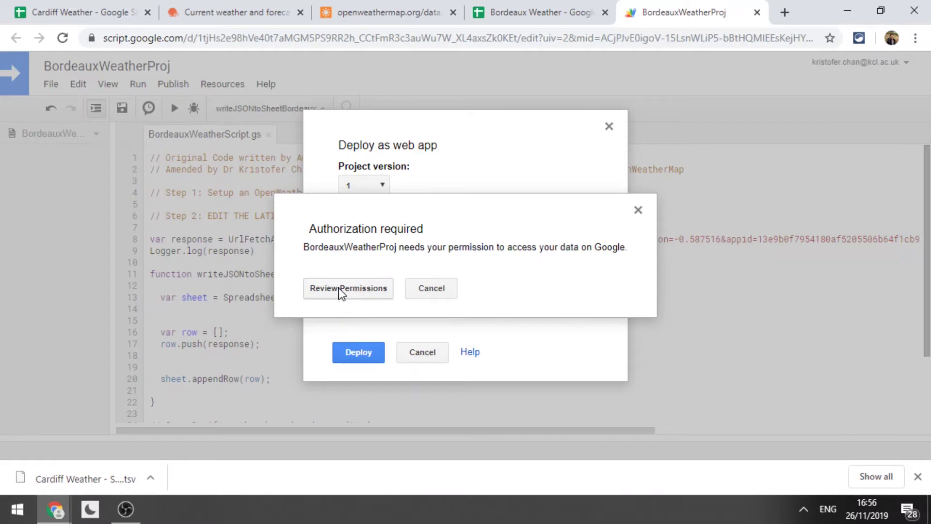
click(339, 288)
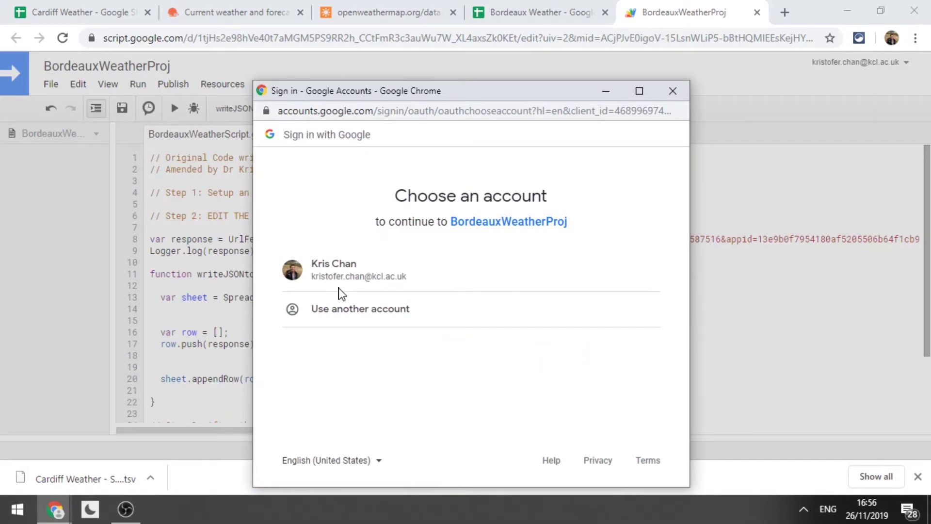
Choose the Google account and proceed past the unverified-app warning to BordeauxWeatherProj.
click(348, 270)
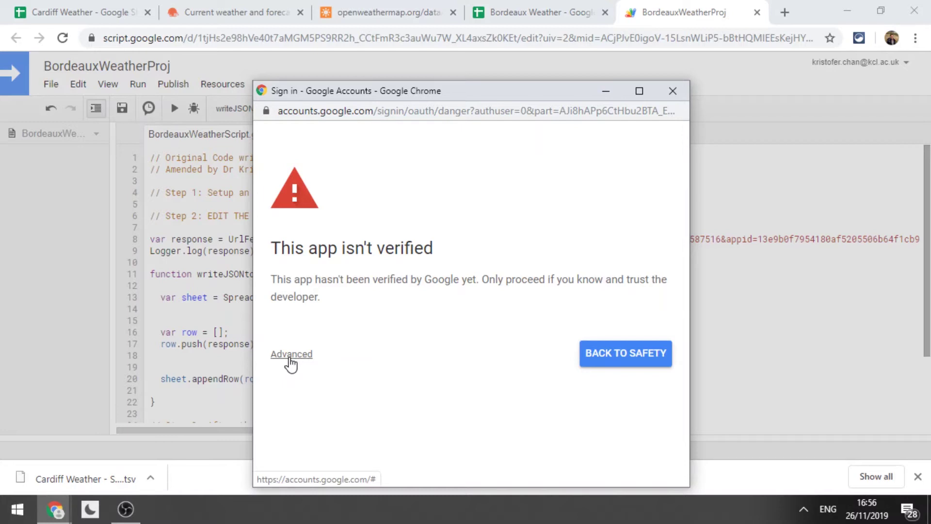
click(291, 357)
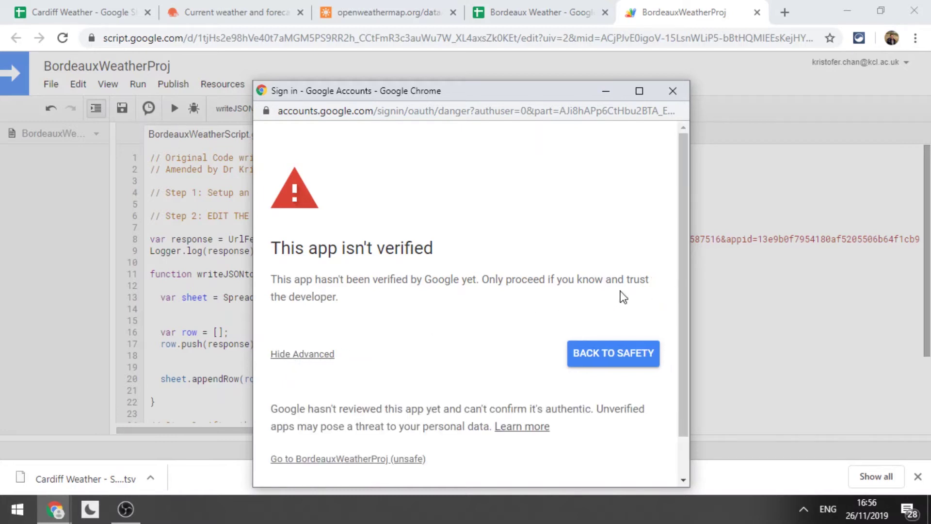
scroll(680, 312, down, 2)
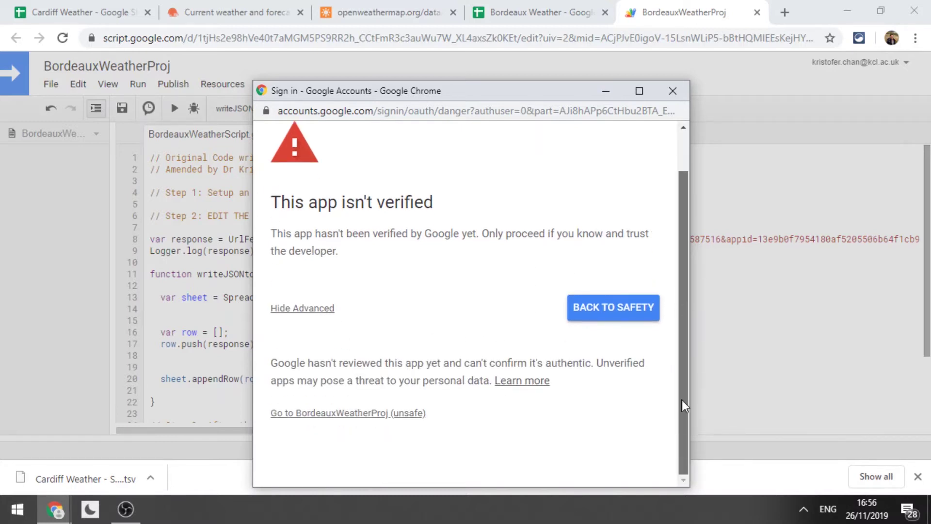
click(369, 414)
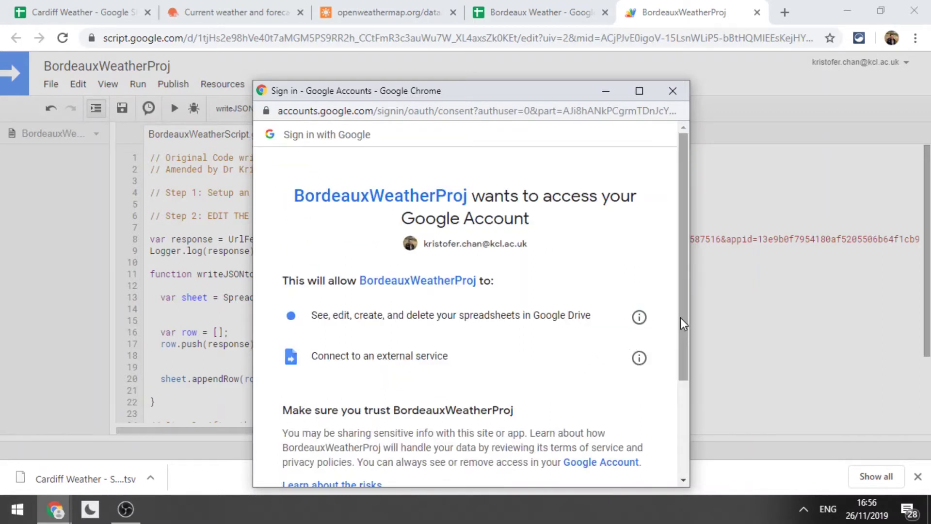
Allow BordeauxWeatherProj access to the account and dismiss the deployment confirmation.
drag(684, 324, 695, 360)
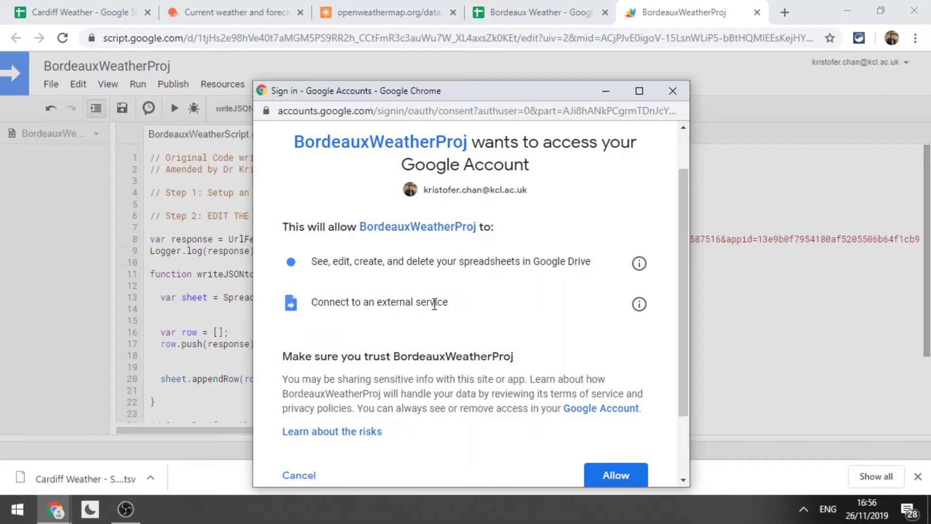
scroll(681, 358, down, 1)
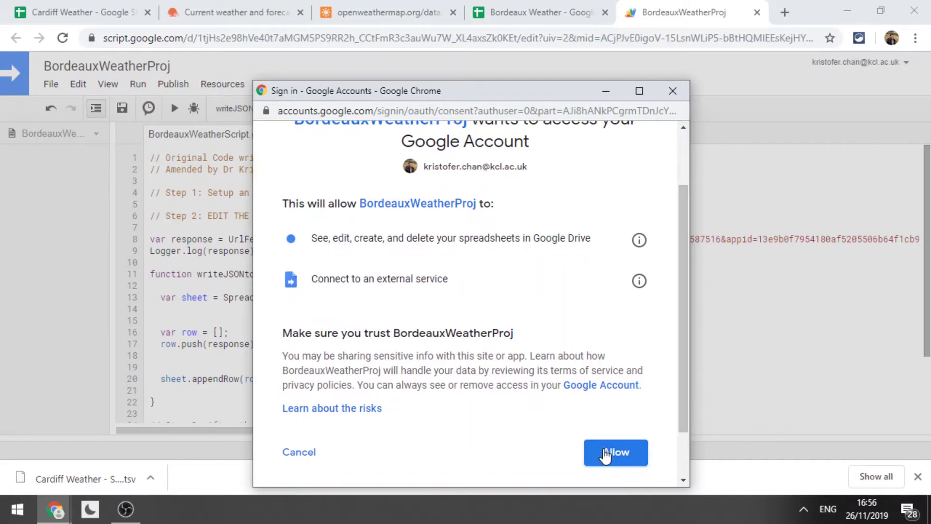
click(605, 455)
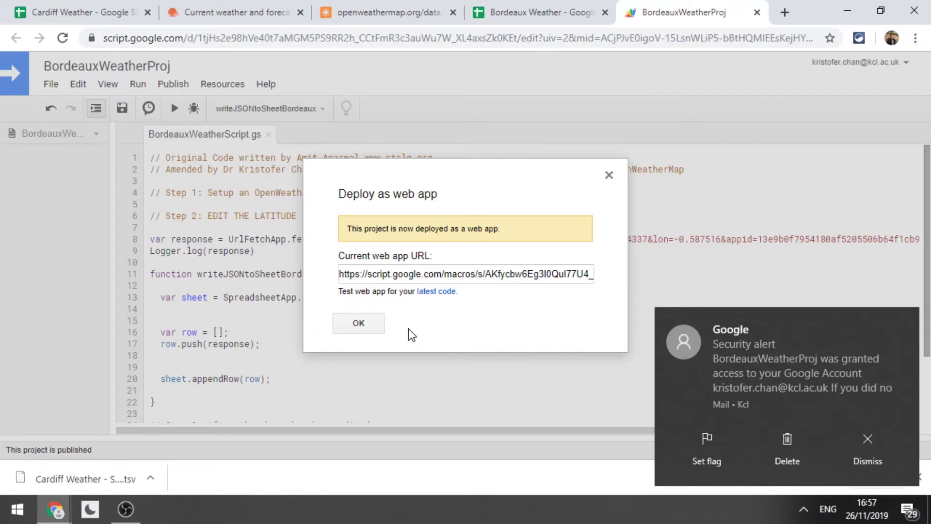
click(359, 325)
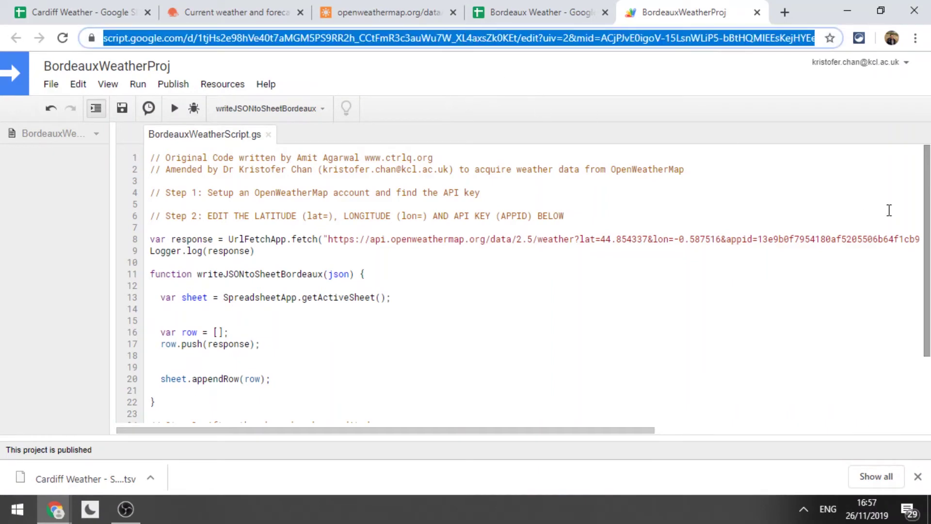
drag(927, 274, 927, 339)
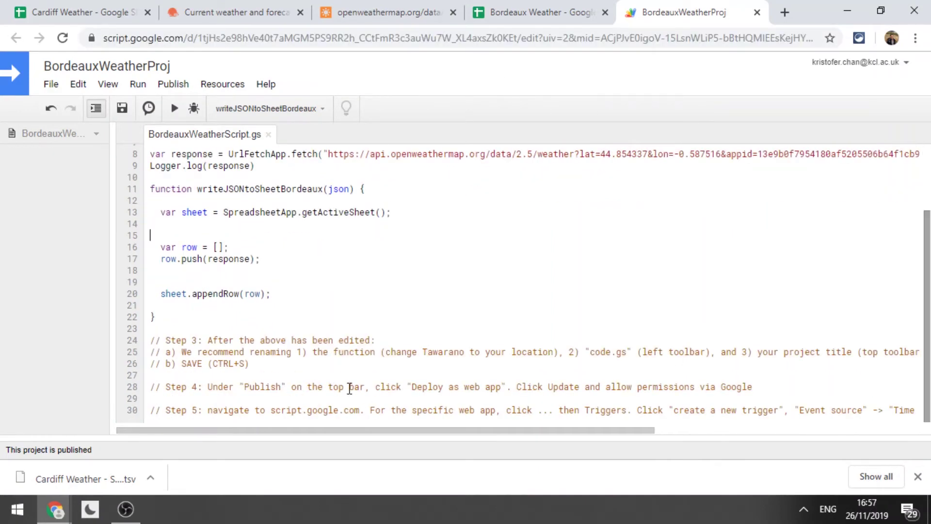
Go to the Apps Script projects home and open BordeauxWeatherProj's Triggers page.
click(249, 38)
text(script.google.com)
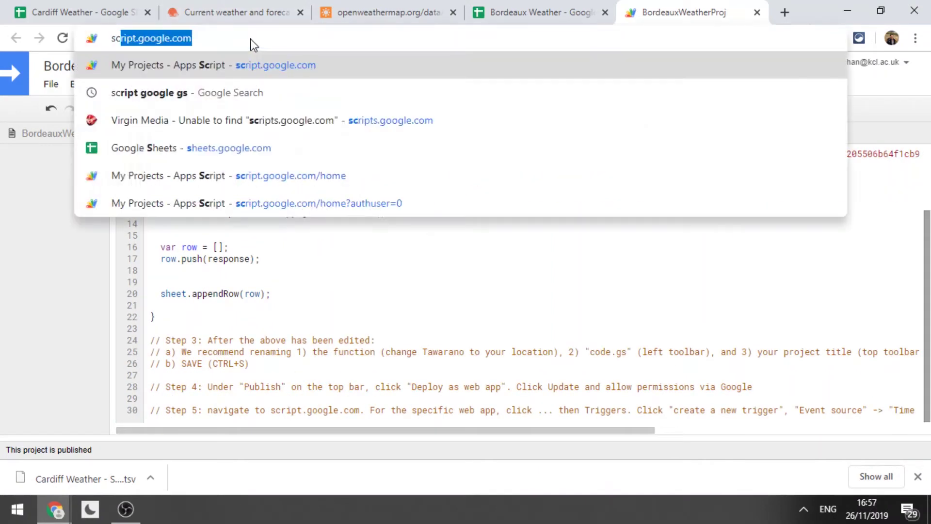
key(Return)
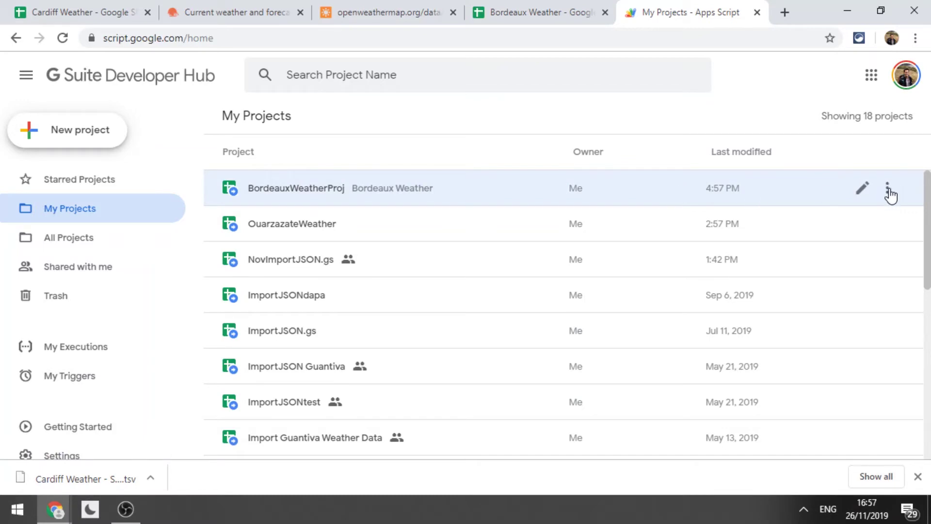
click(888, 189)
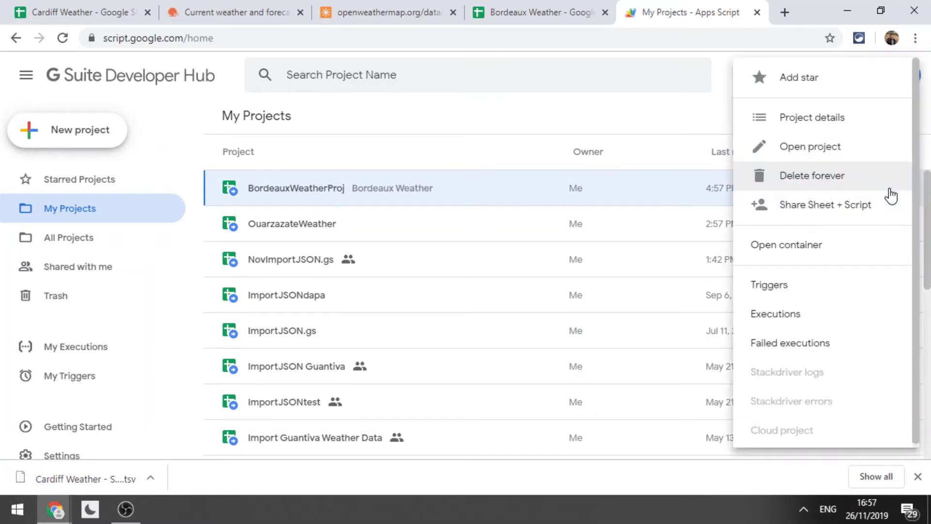
click(768, 290)
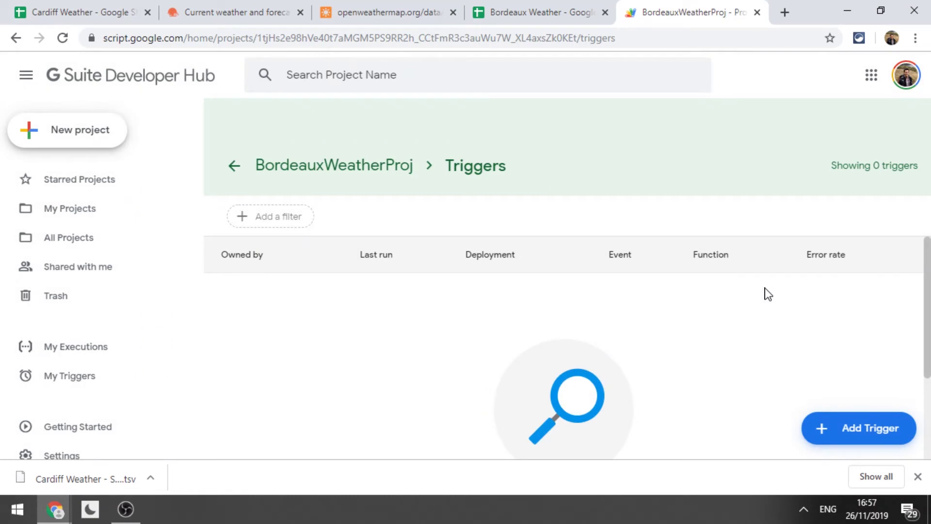
Add and save a Time-driven, Minutes timer trigger that runs every 10 minutes.
click(837, 436)
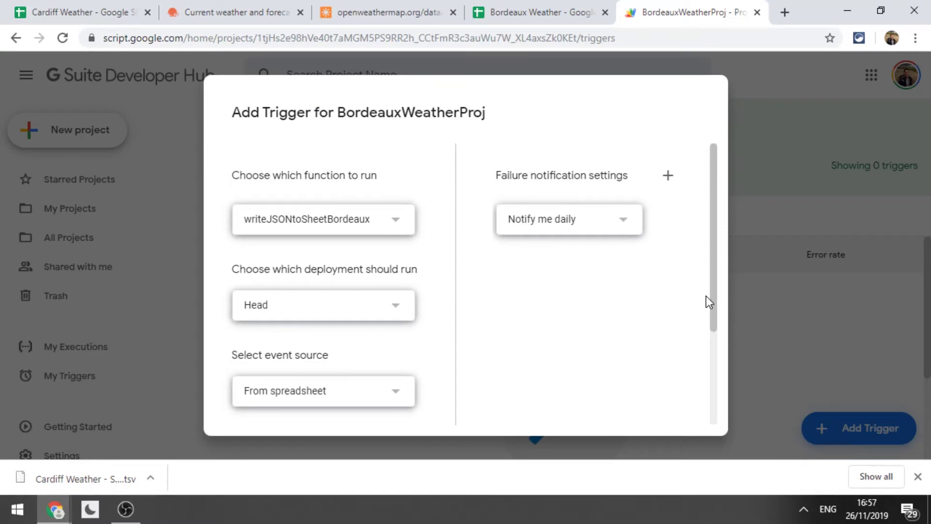
drag(712, 296, 711, 374)
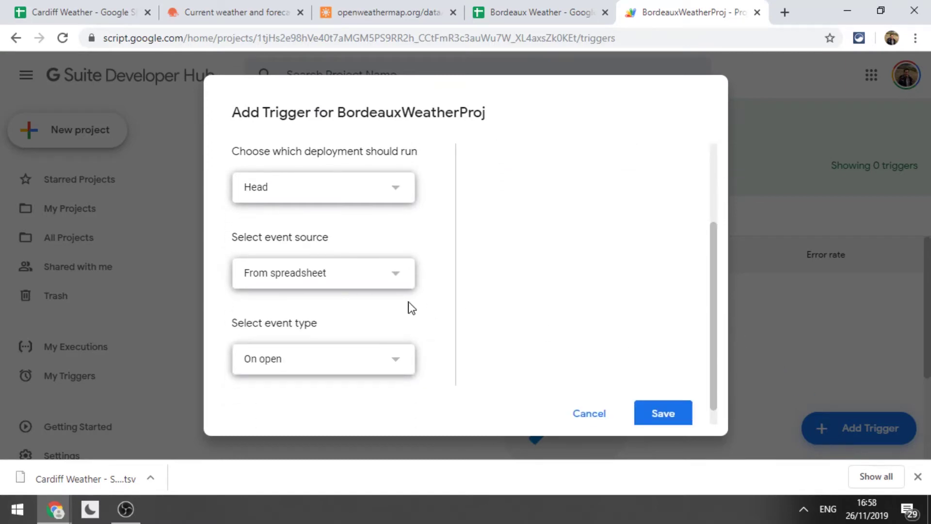
click(362, 278)
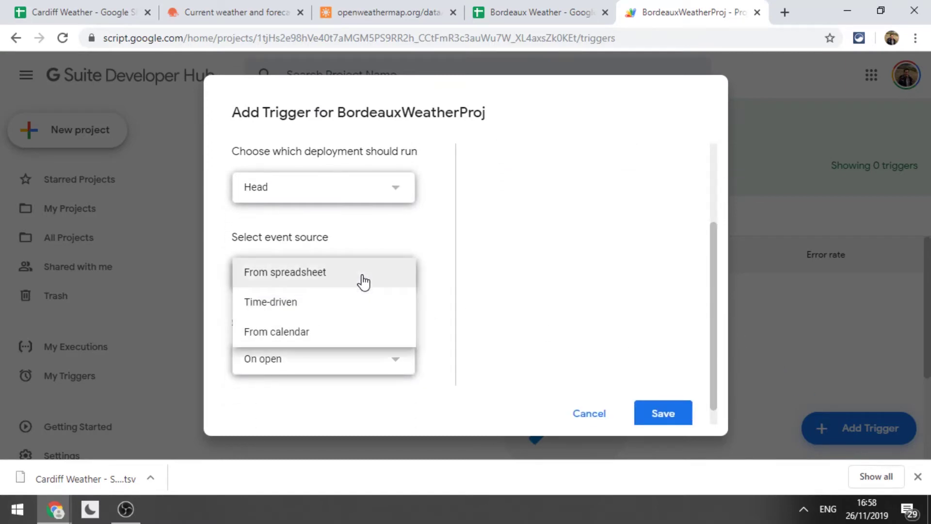
click(354, 311)
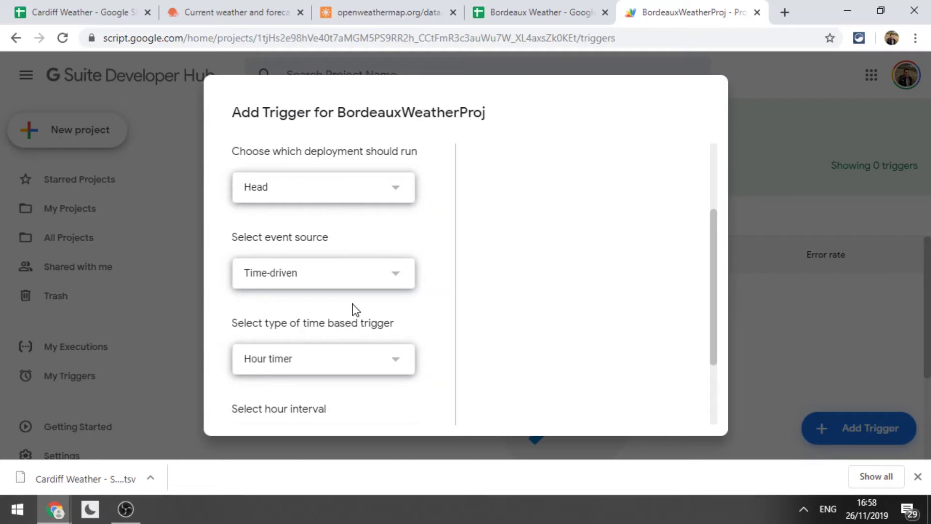
drag(713, 285, 710, 328)
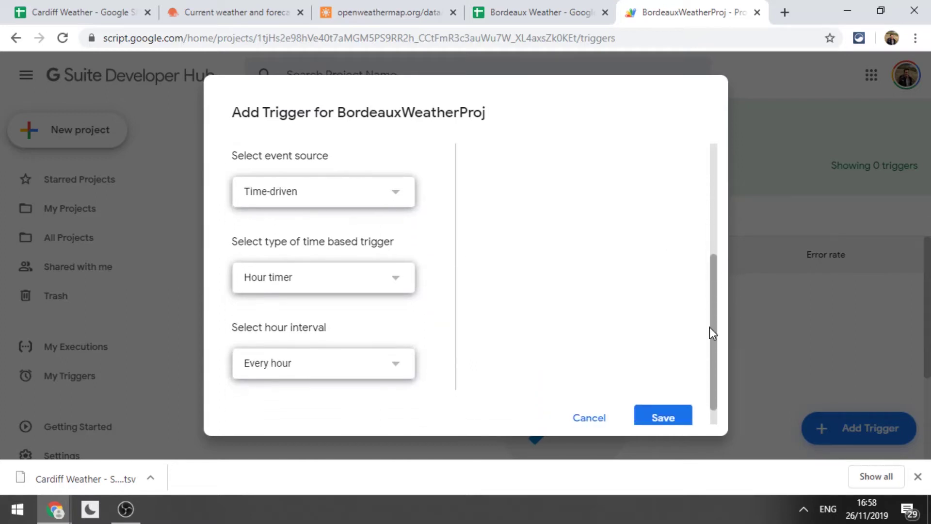
click(343, 290)
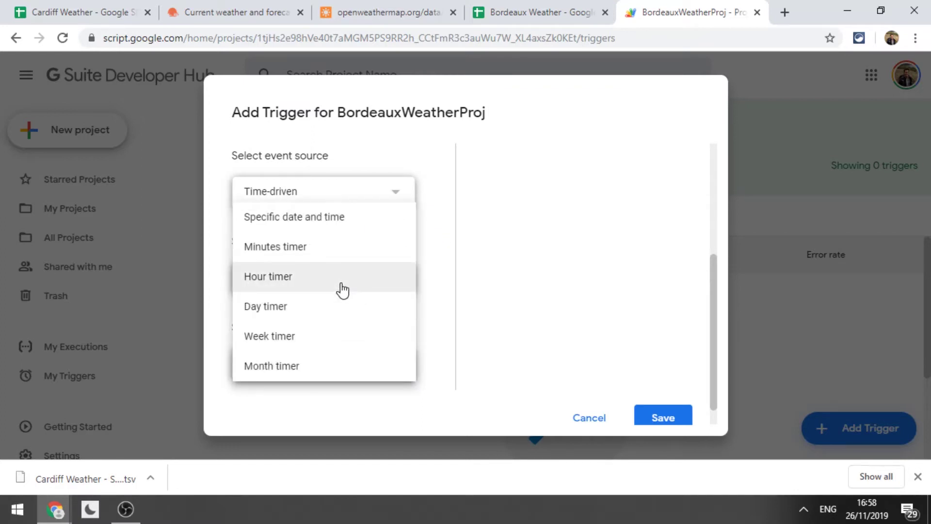
click(378, 261)
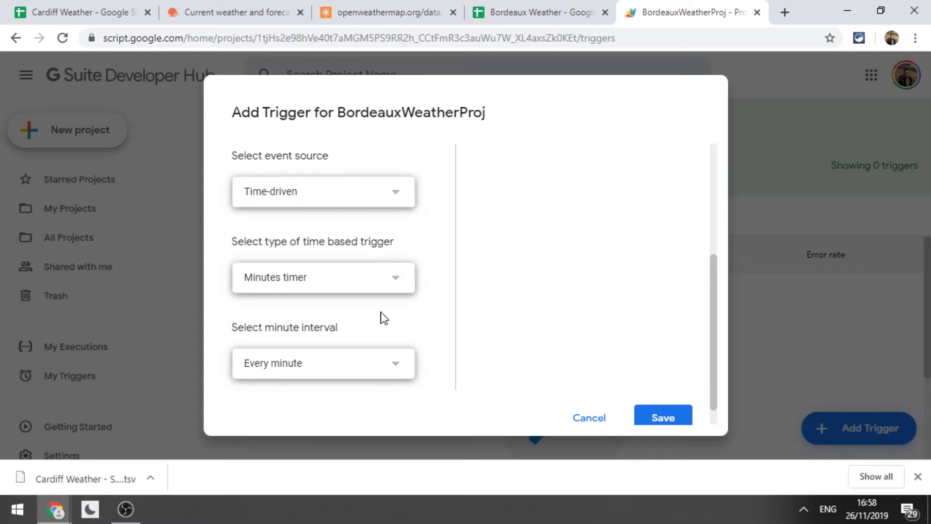
click(339, 376)
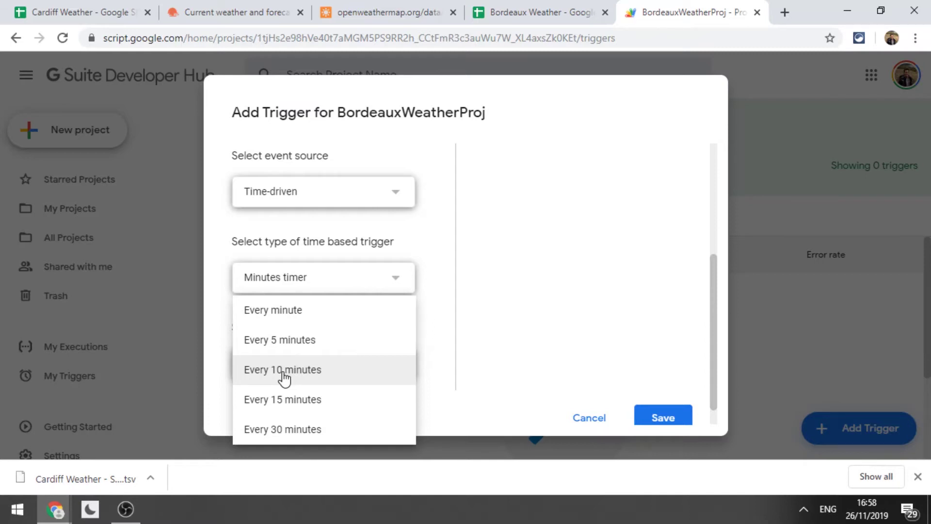
click(284, 373)
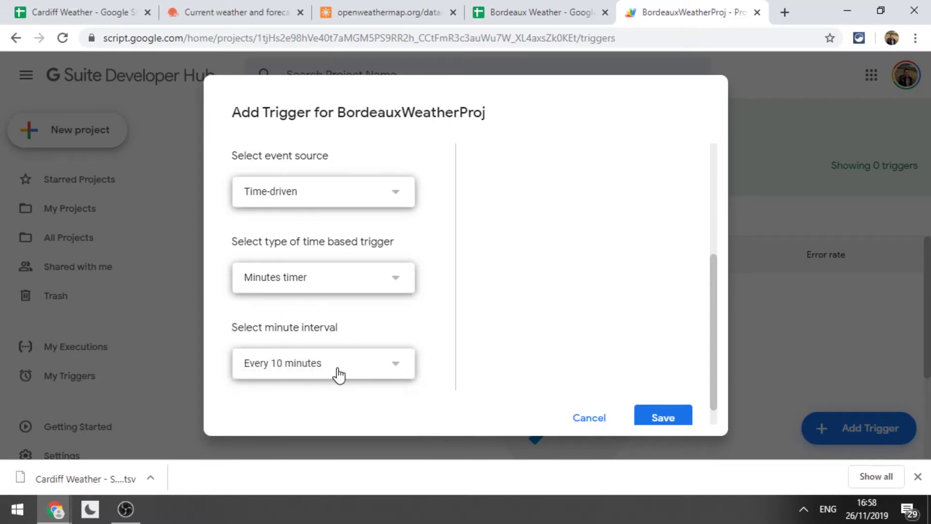
click(664, 424)
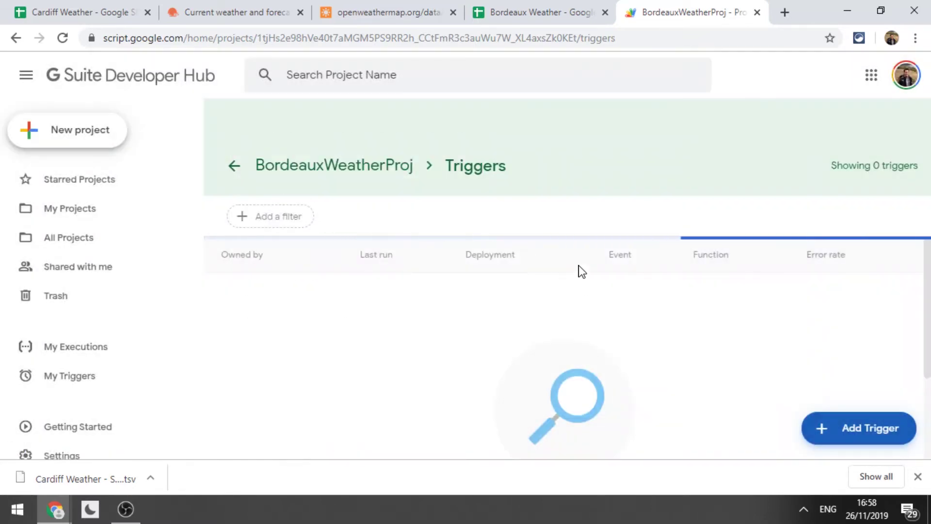
Run writeJSONtoSheetBordeaux twice from the sheet's script editor, checking the new JSON rows.
click(554, 15)
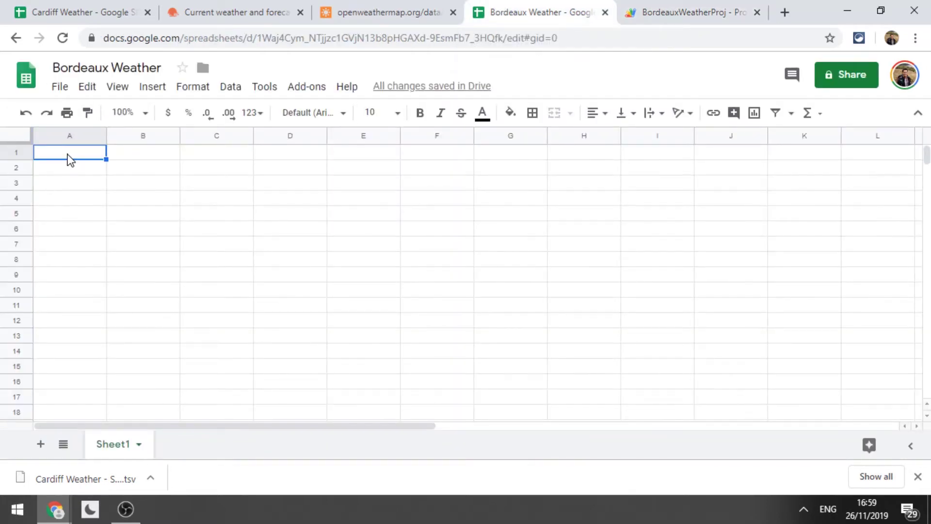
click(68, 170)
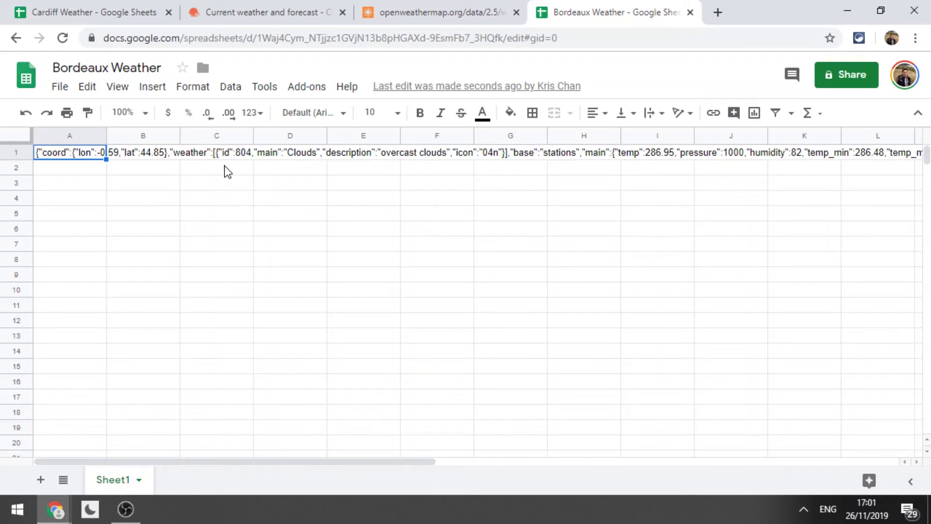
click(270, 93)
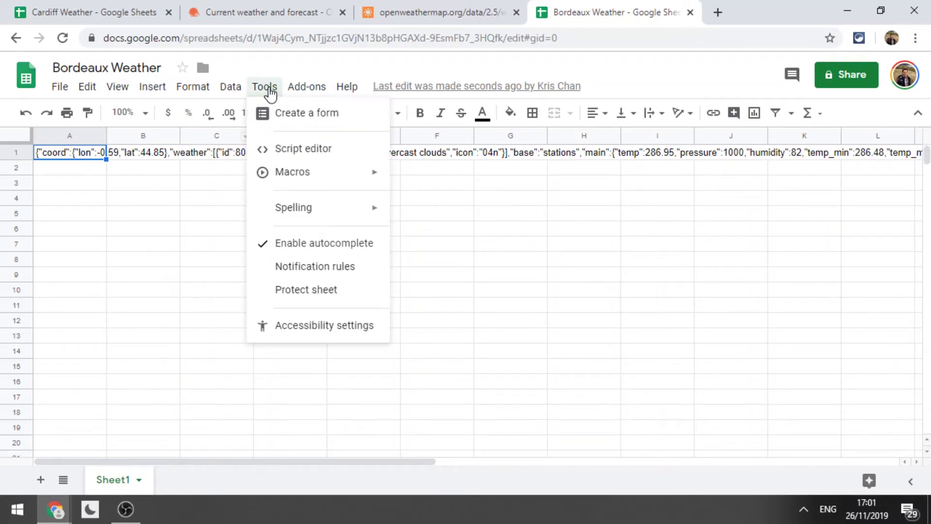
click(280, 153)
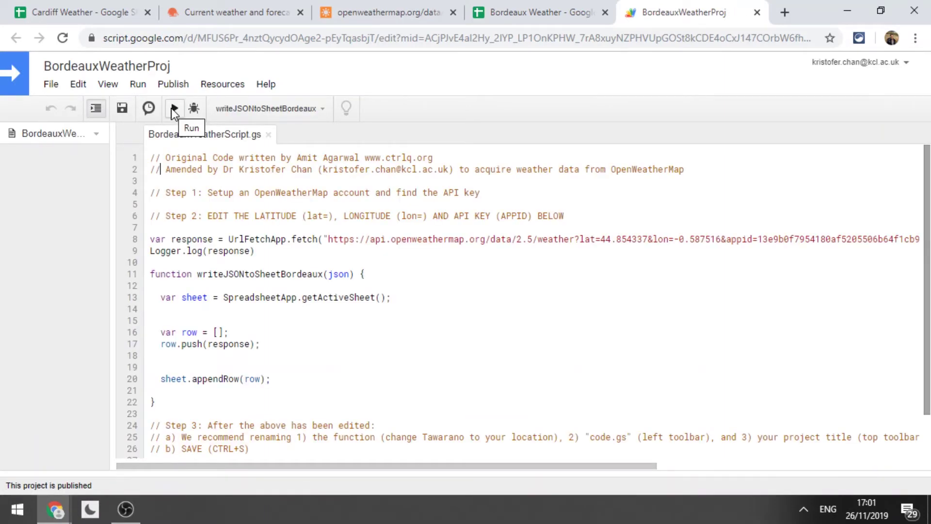
click(173, 108)
click(538, 12)
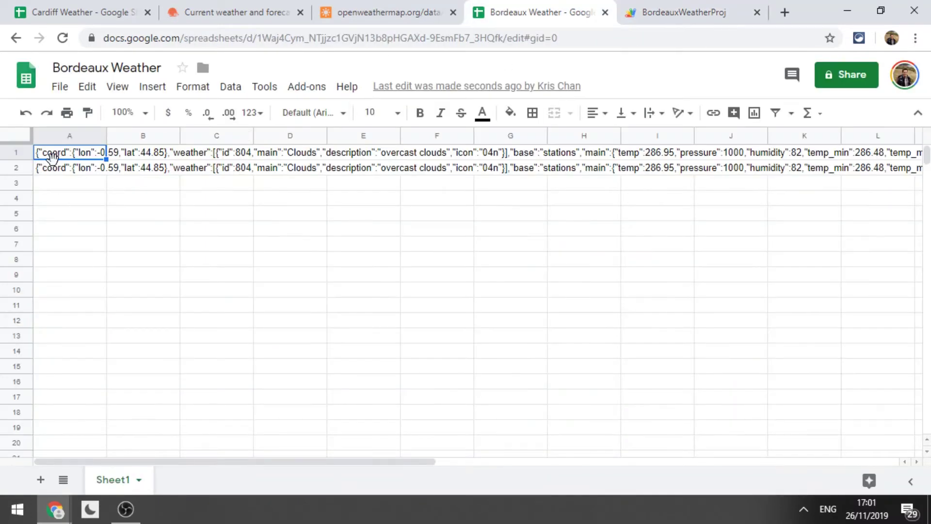
click(685, 6)
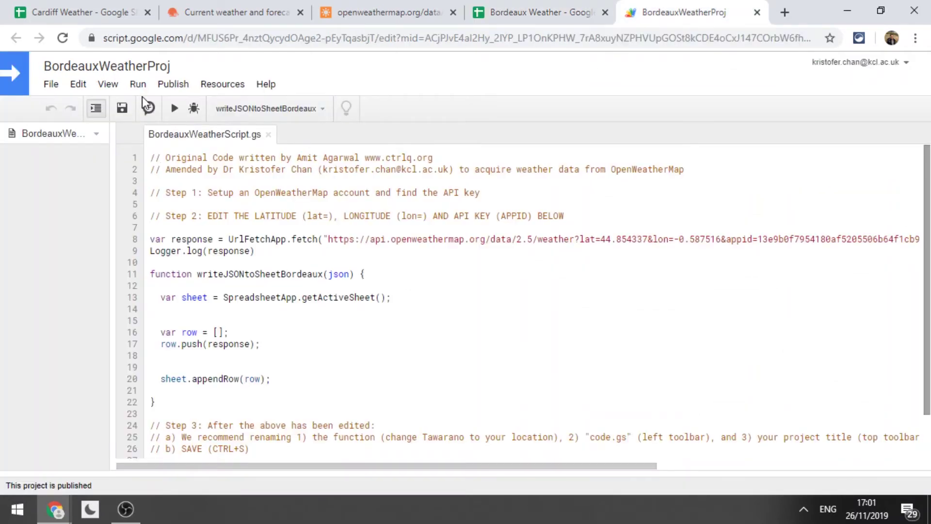
click(175, 109)
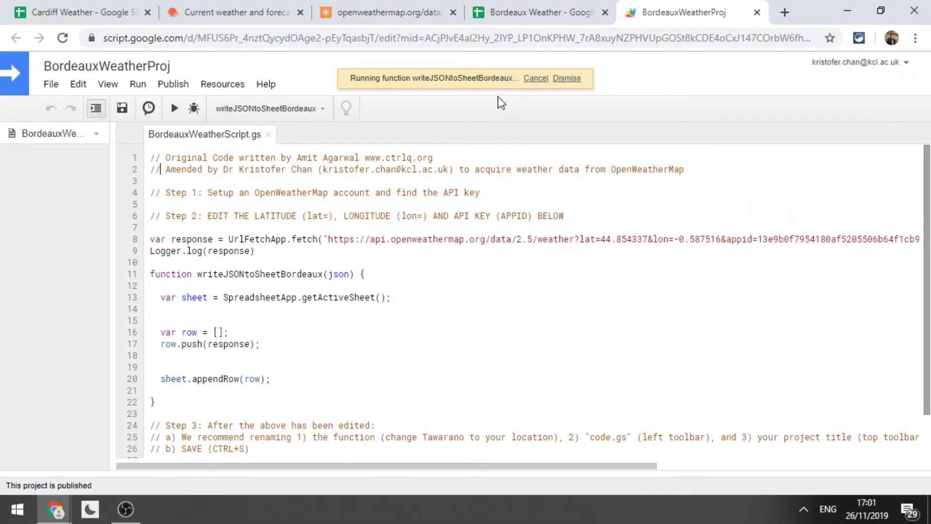
click(551, 12)
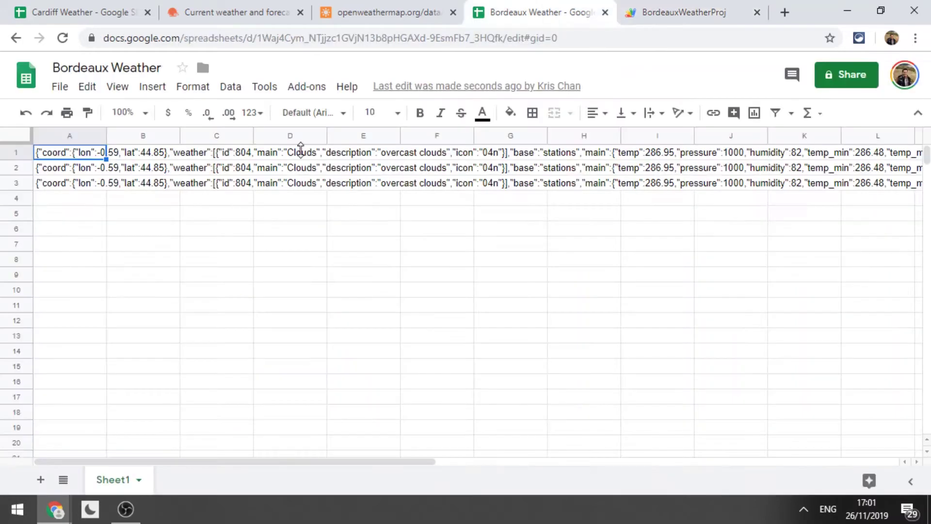
Delete the extra JSON in A2:A3, leaving only the row in A1.
click(56, 172)
key(shift+Down)
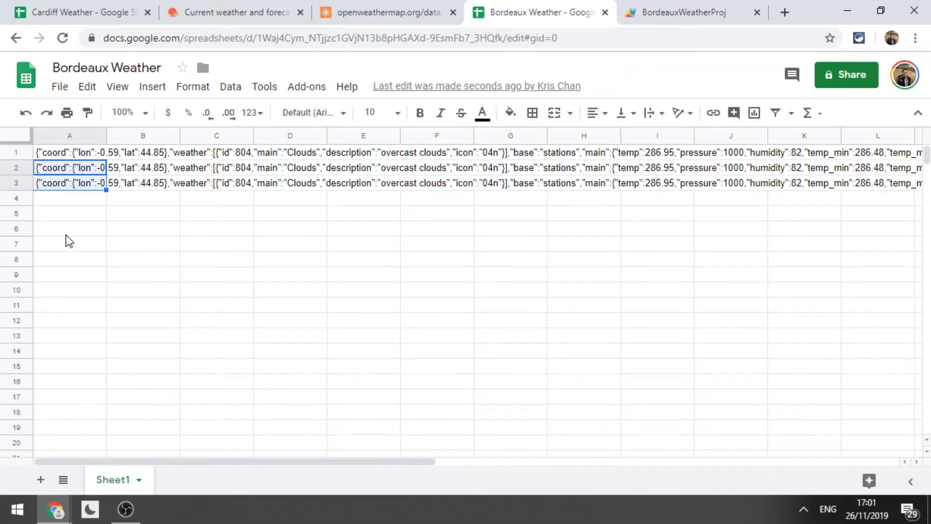
key(Delete)
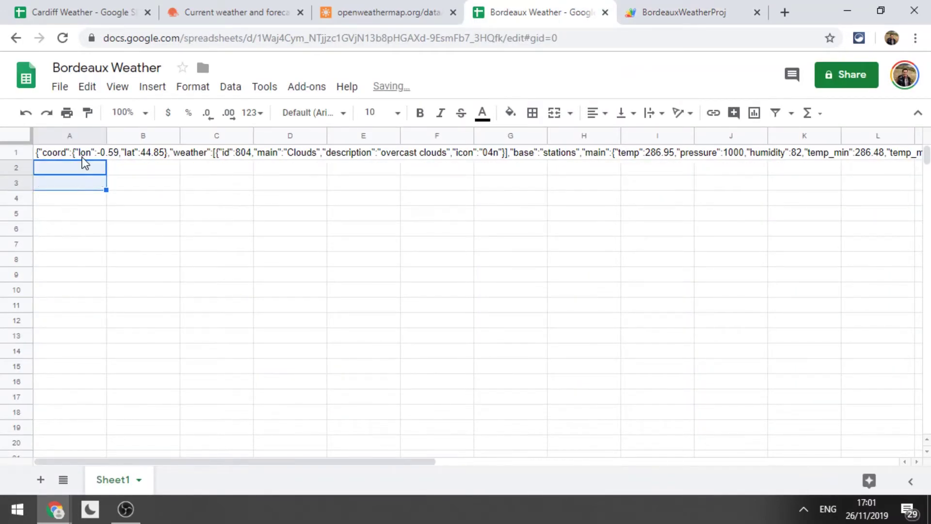
click(83, 157)
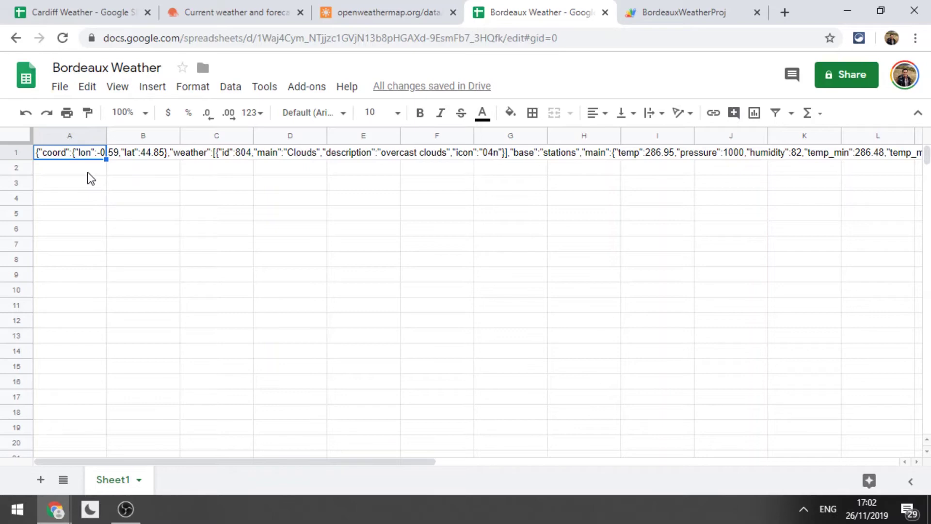
Download the Cardiff Weather sheet as Tab-separated values (.tsv, current sheet).
click(78, 7)
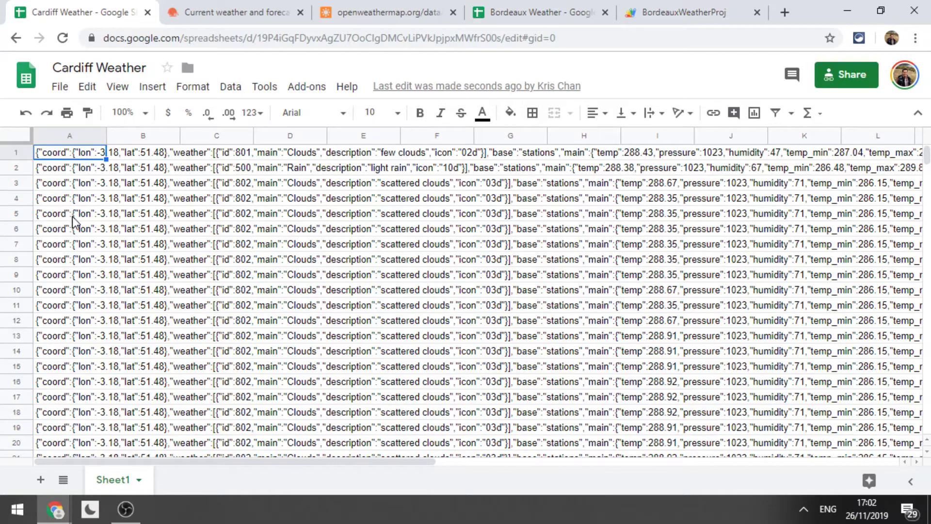
click(59, 87)
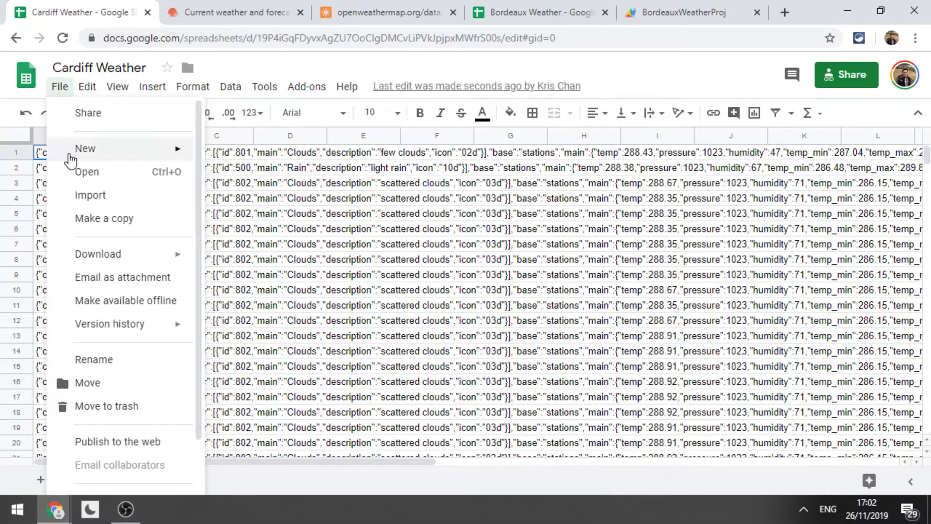
mouse_move(90, 255)
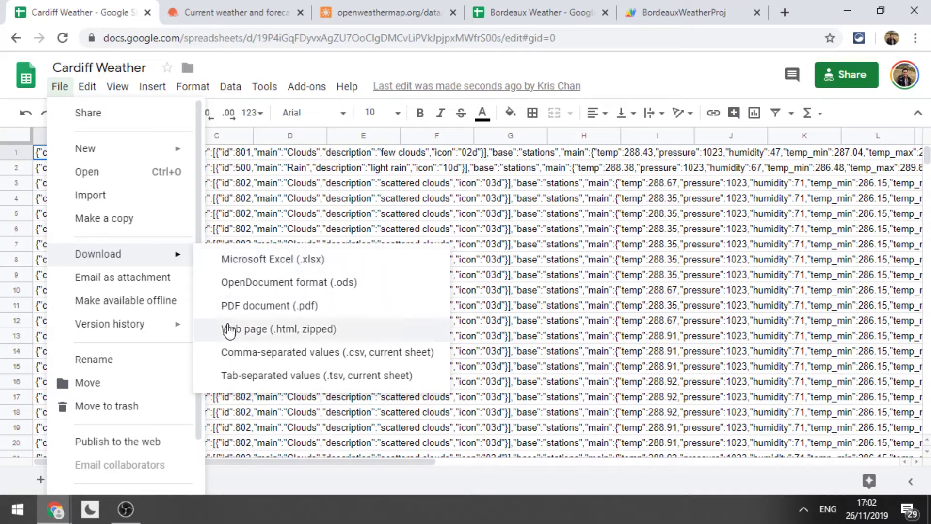
click(264, 376)
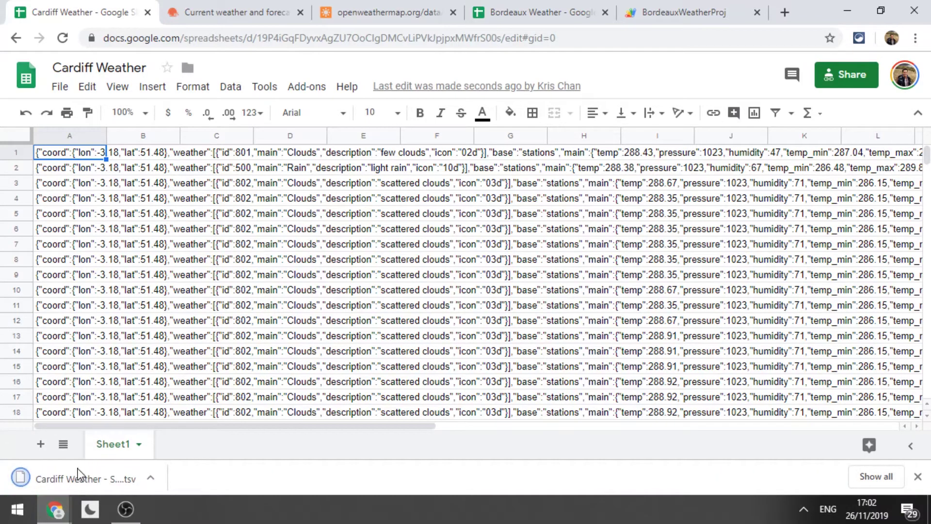
click(151, 480)
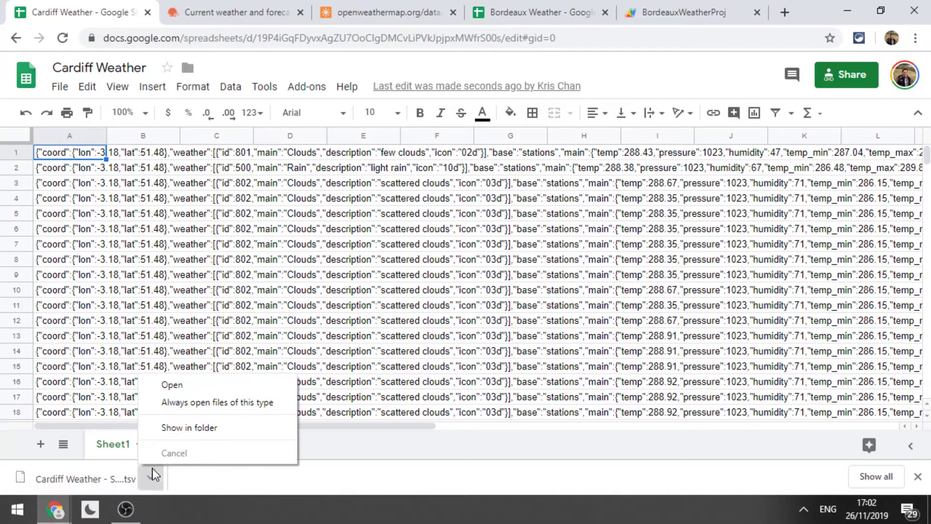
Open Cardiff Weather - Sheet1 (2).tsv from its download folder in Notepad++.
click(171, 429)
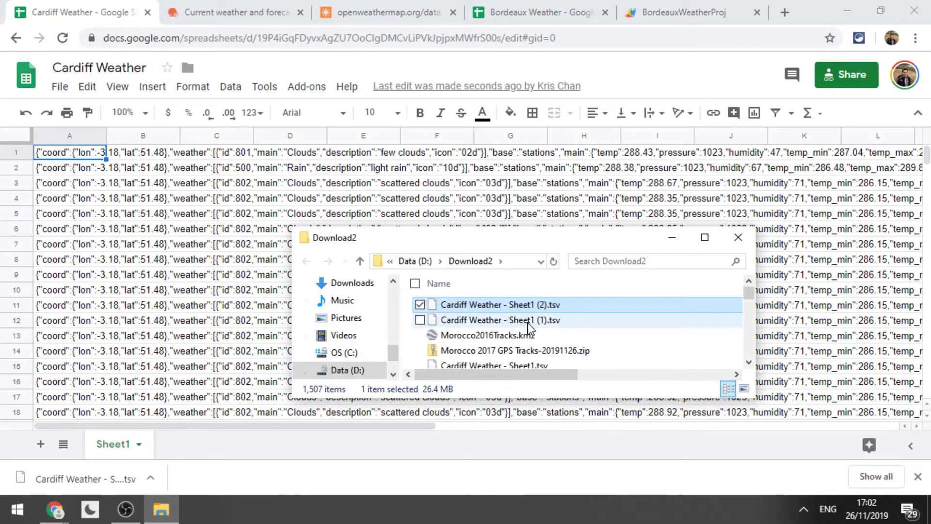
right_click(492, 309)
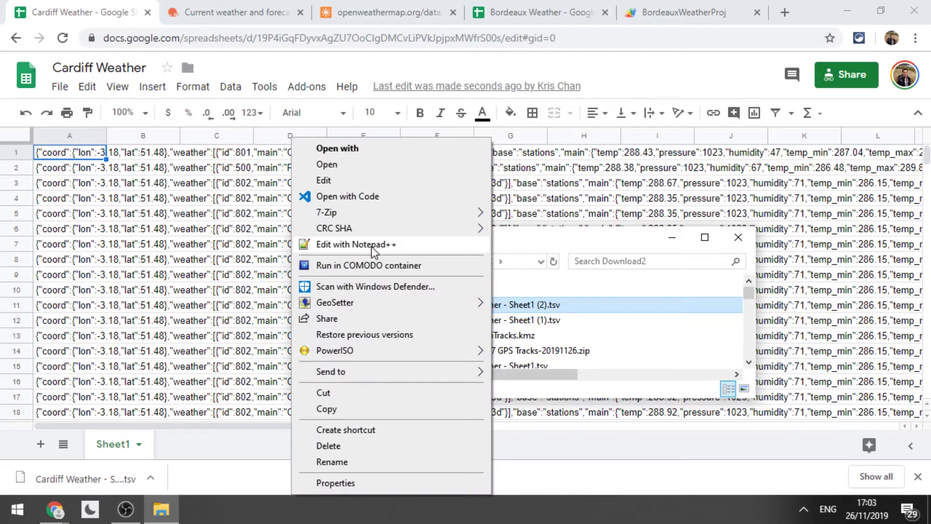
click(373, 246)
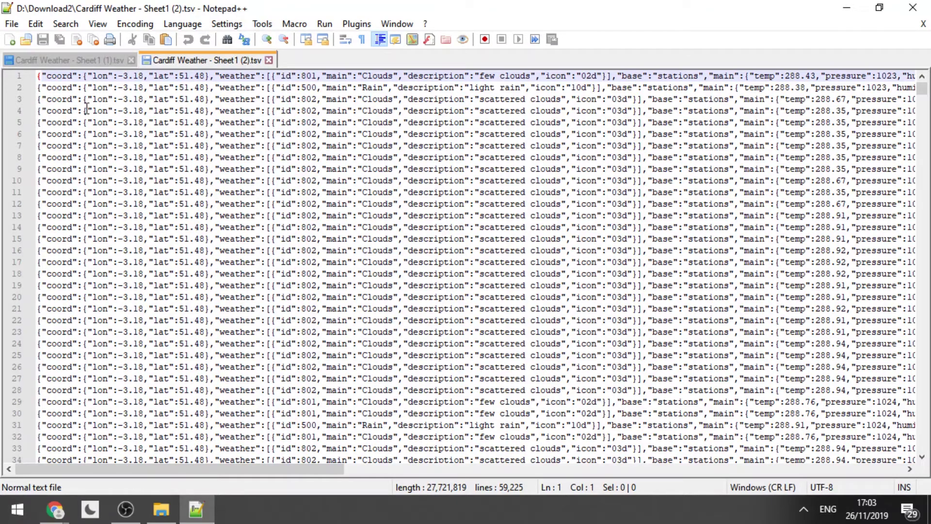
Close the (1) copy and insert {"CardiffWeather":[ as a new first line.
scroll(319, 216, up, 3)
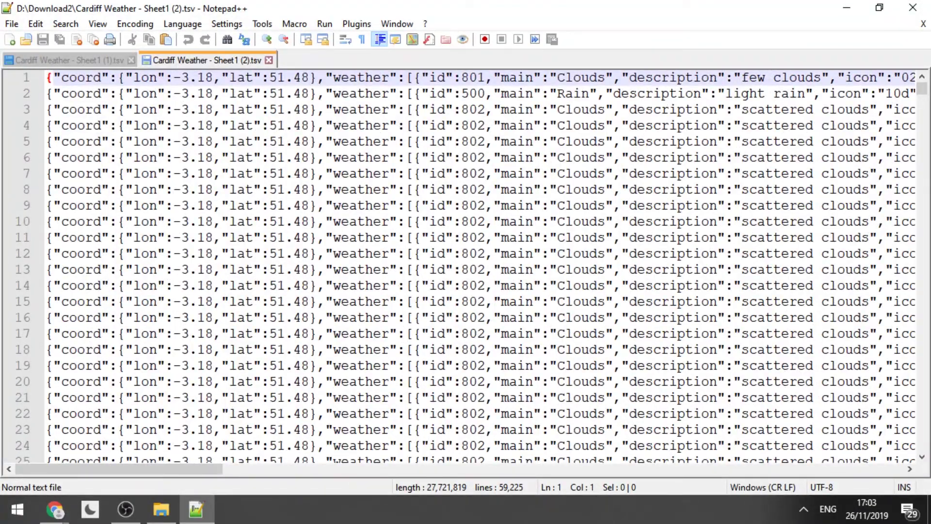
key(Return)
key(Up)
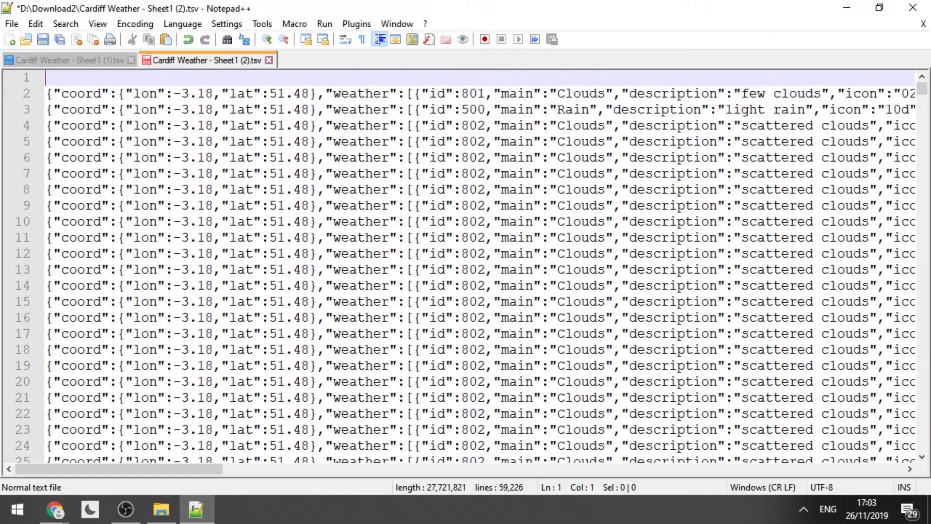
click(131, 60)
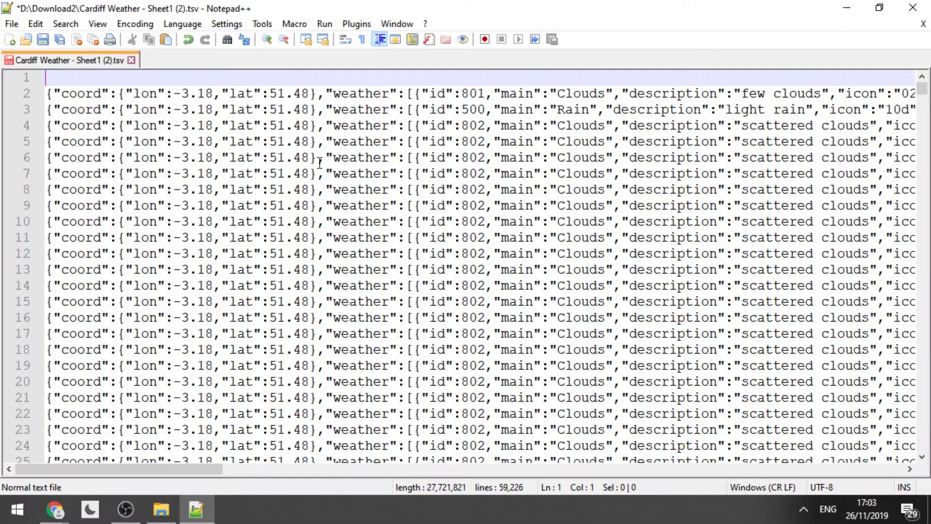
text({")
text(CardiffW)
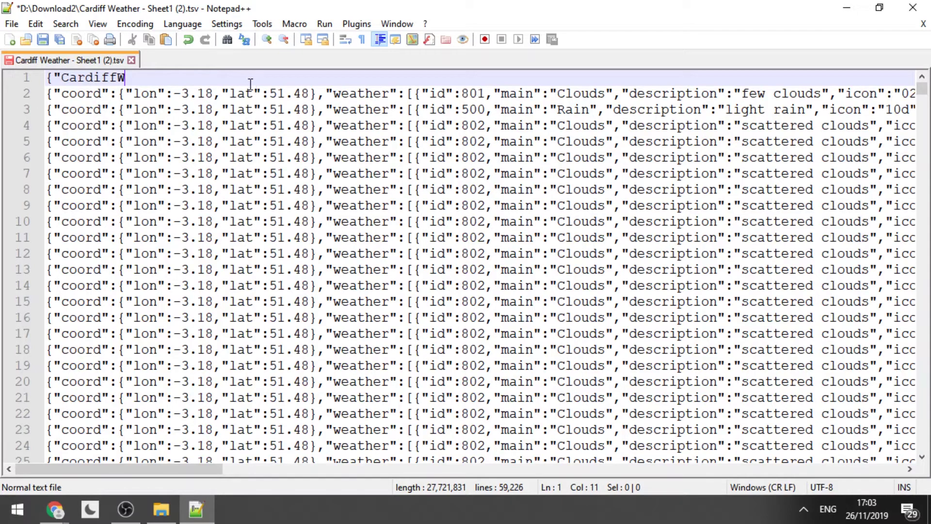
text(eather")
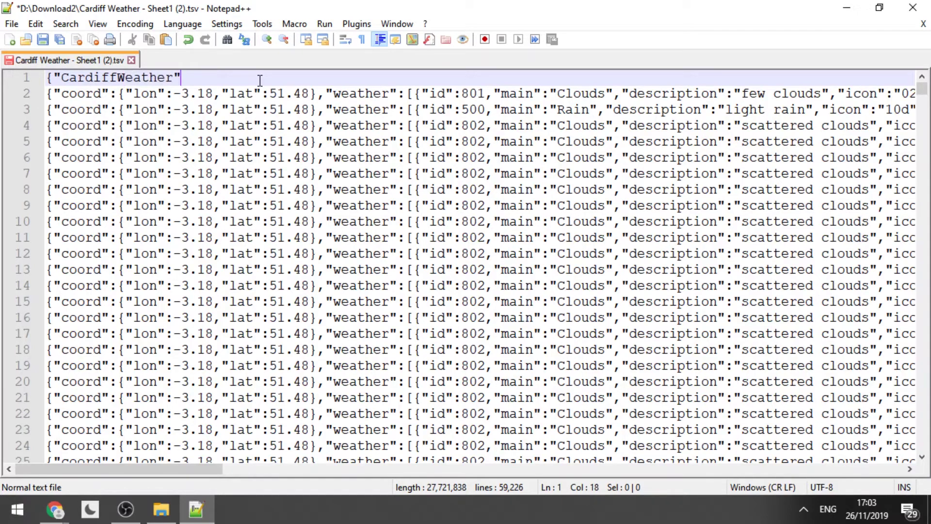
text(:[)
Add ]} on a new line after the last weather record.
drag(922, 89, 894, 485)
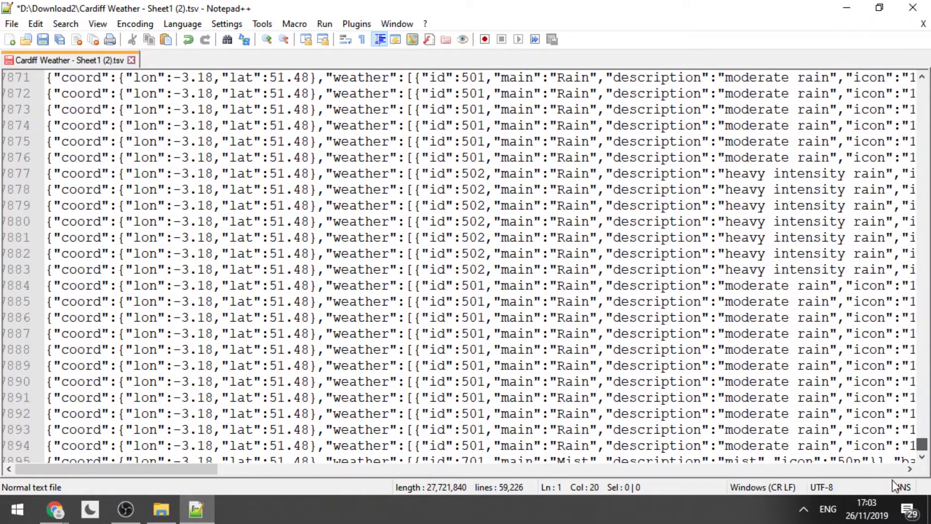
key(ctrl+End)
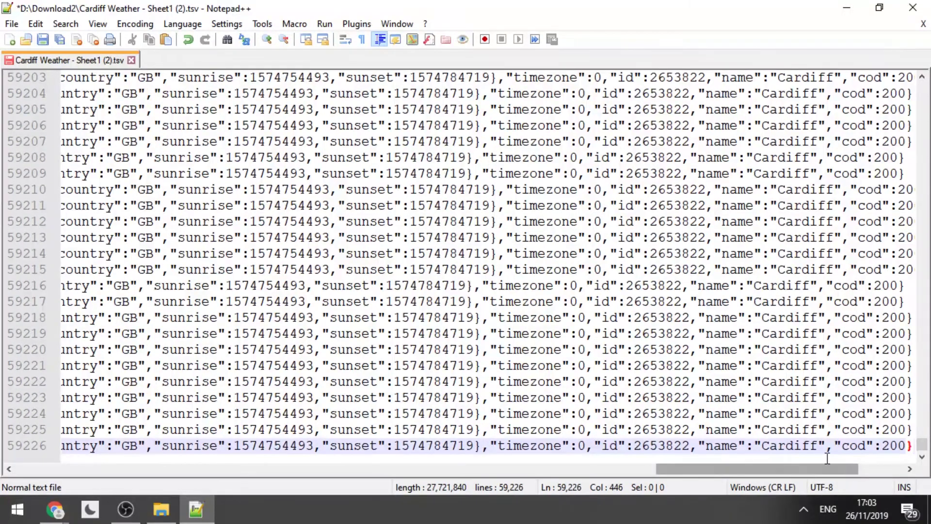
key(Return)
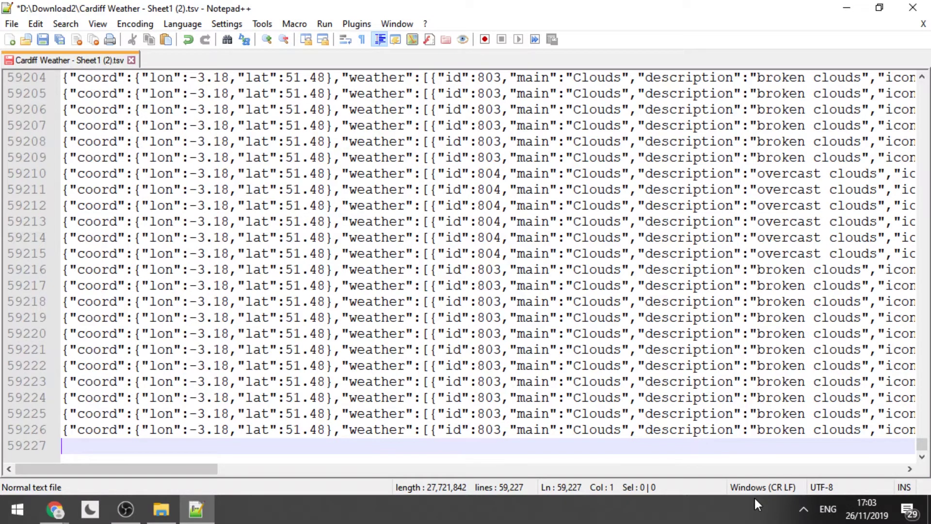
text(]})
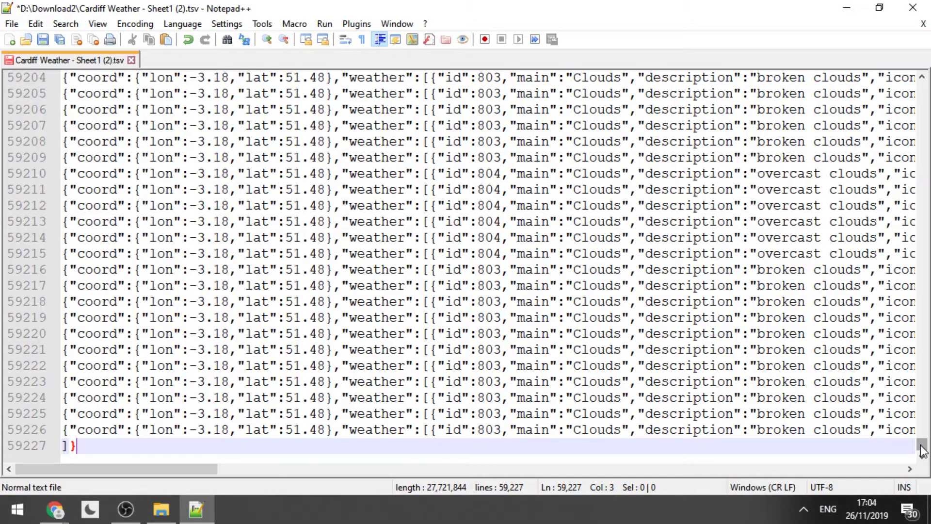
Try adding commas at the start of lines 3 to 5, then undo them.
drag(923, 448, 928, 73)
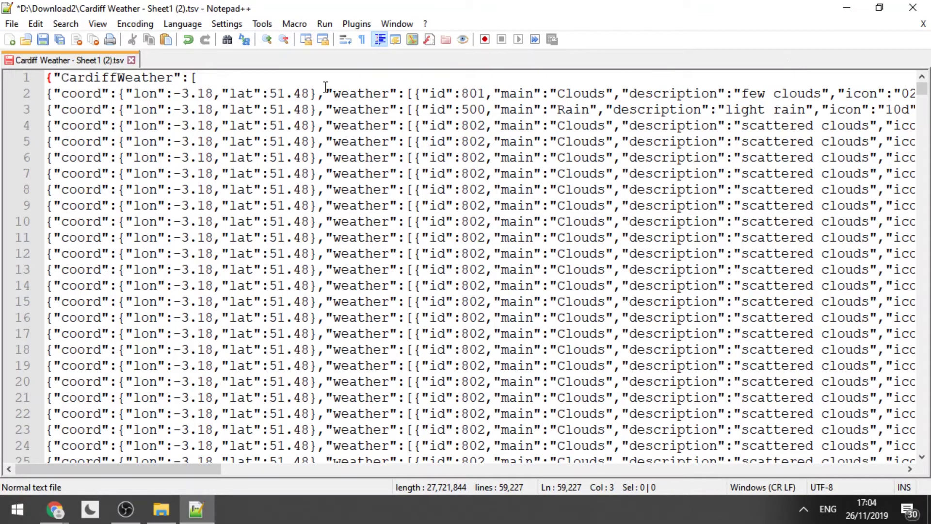
click(59, 94)
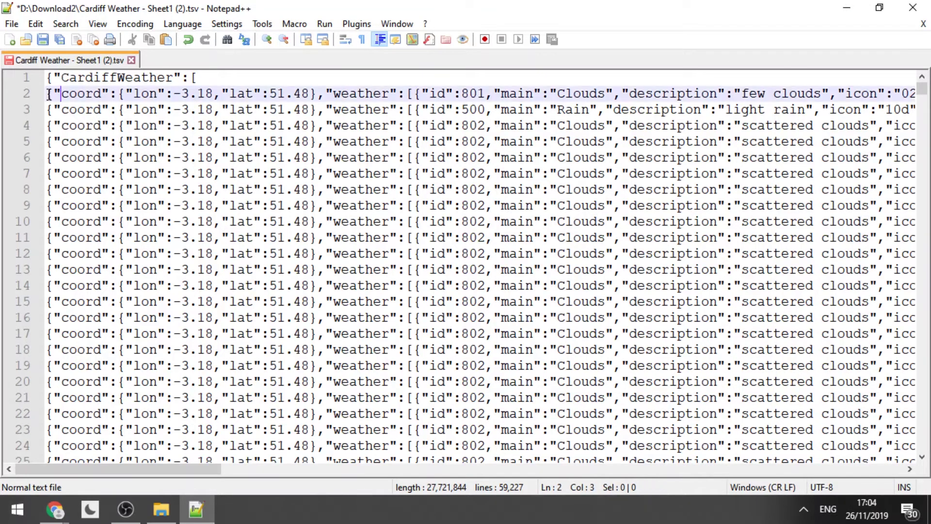
click(52, 95)
click(49, 111)
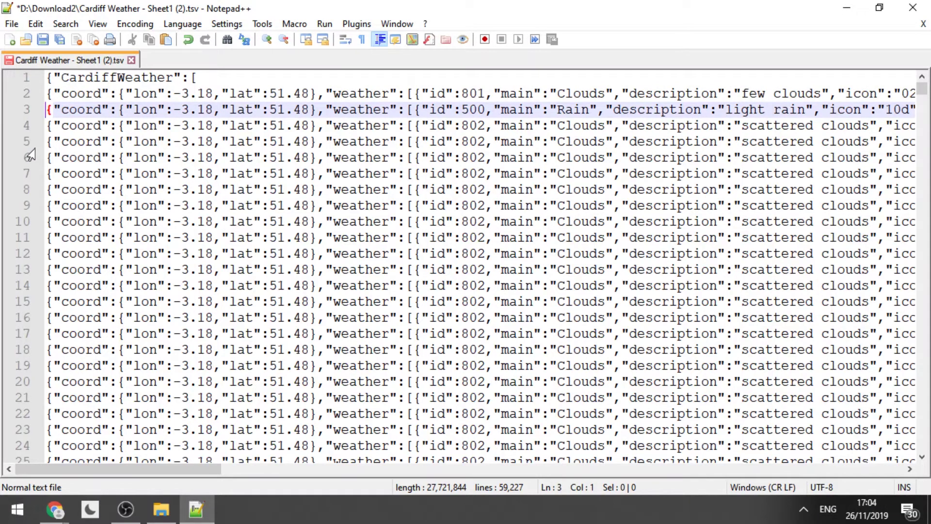
text(,)
key(Down)
key(Left)
text(,)
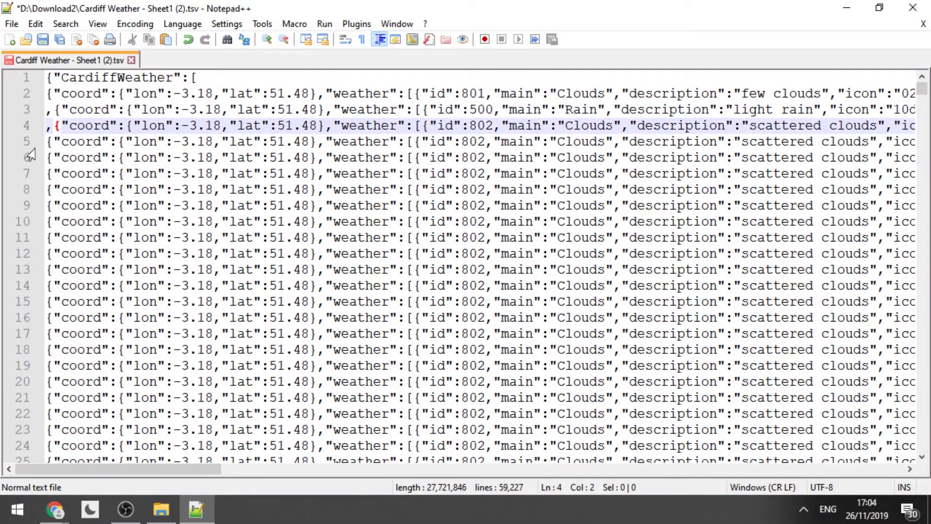
key(Down)
key(Left)
text(,)
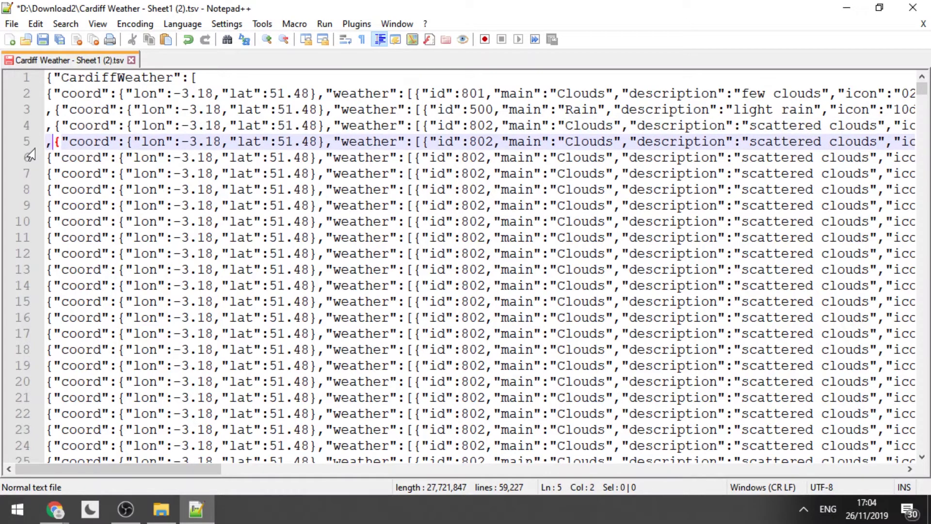
key(ctrl+z)
key(ctrl+z)
key(ctrl+z)
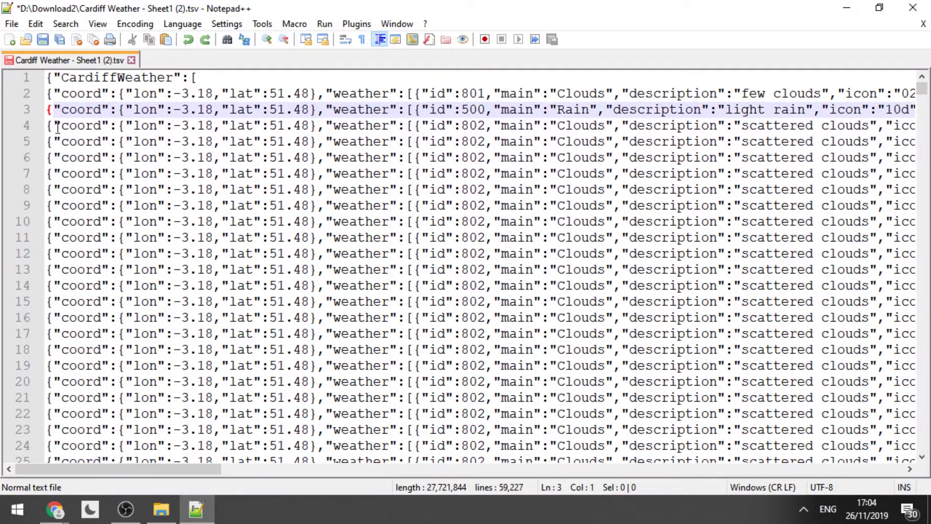
Select {"coord at the start of line 2 and open Find with it as search text.
drag(47, 93, 102, 92)
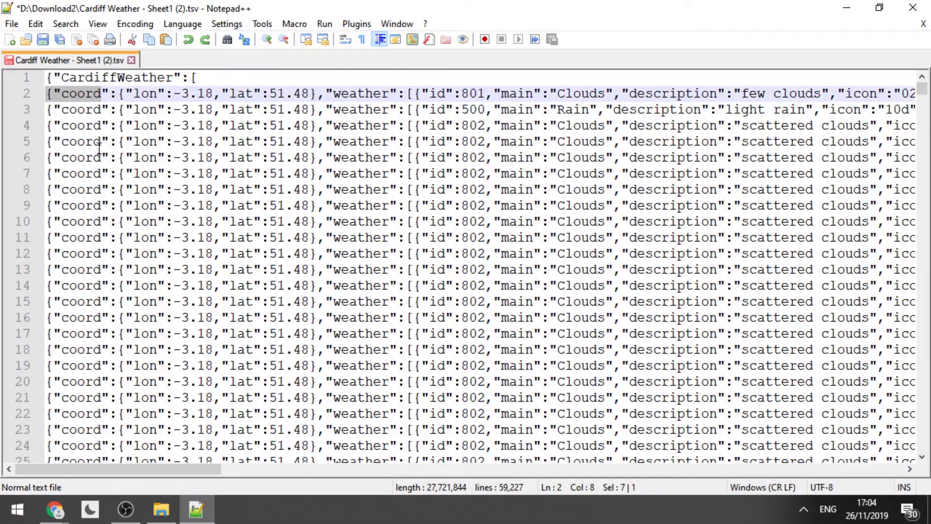
text(f)
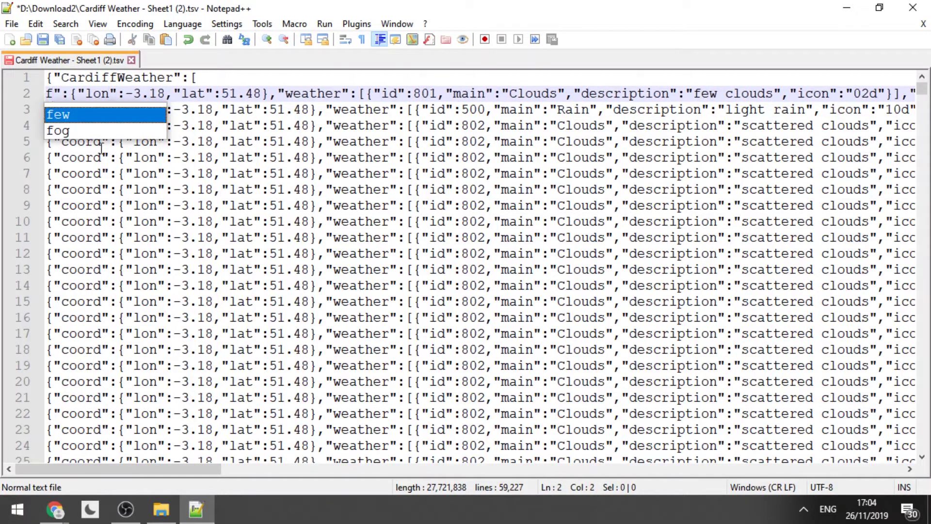
key(ctrl+z)
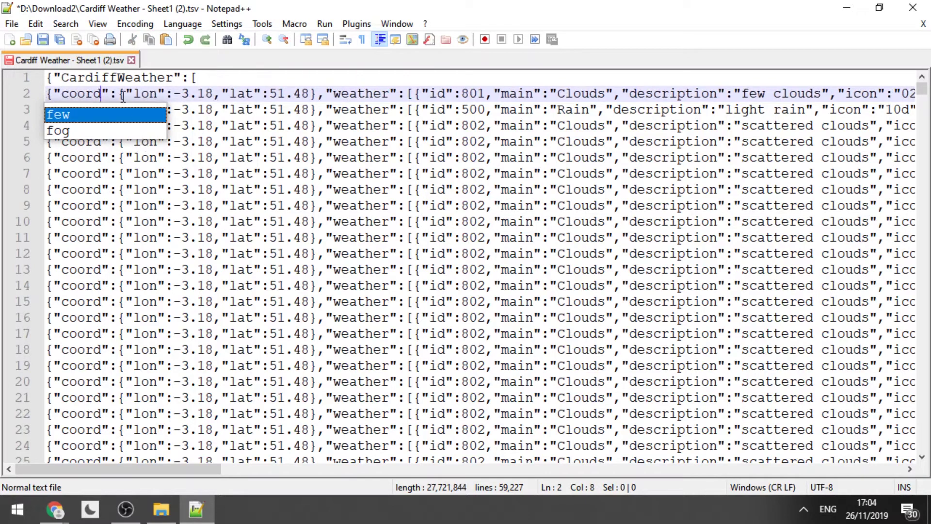
click(120, 94)
drag(103, 94, 47, 93)
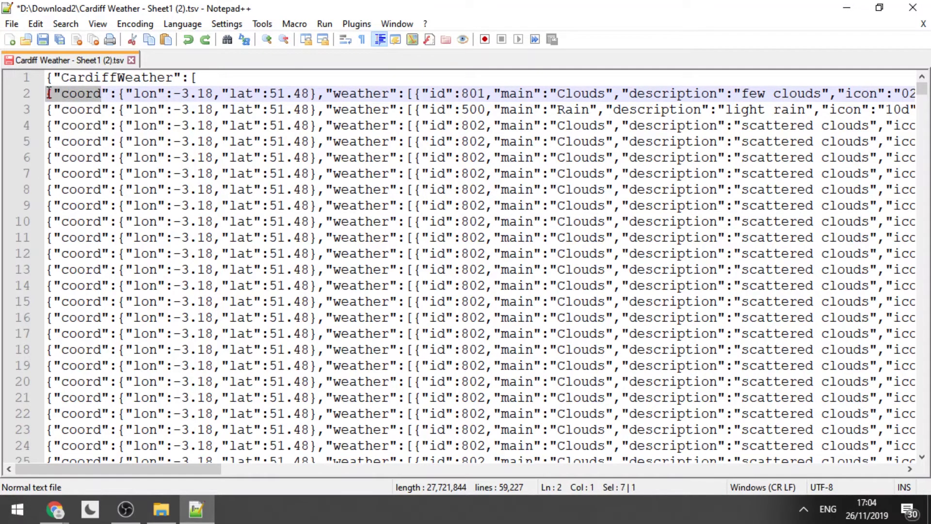
click(117, 94)
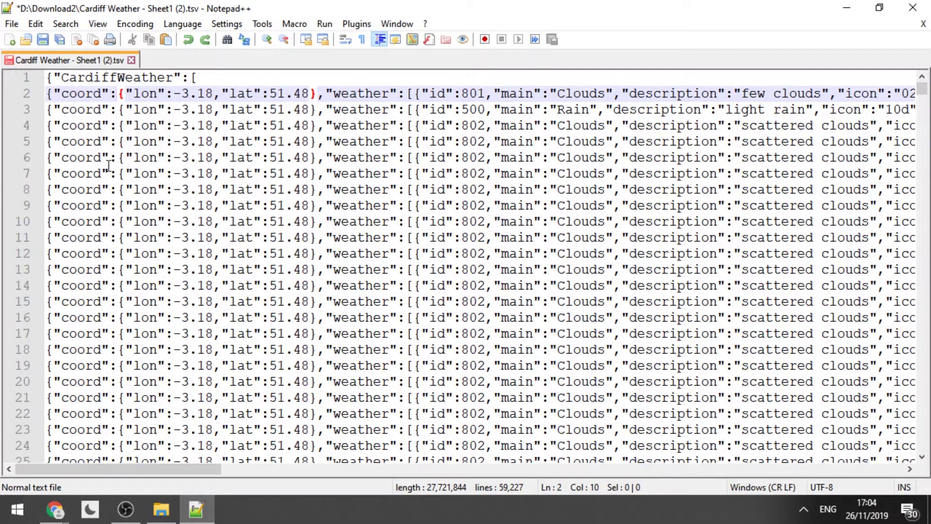
key(ctrl+f)
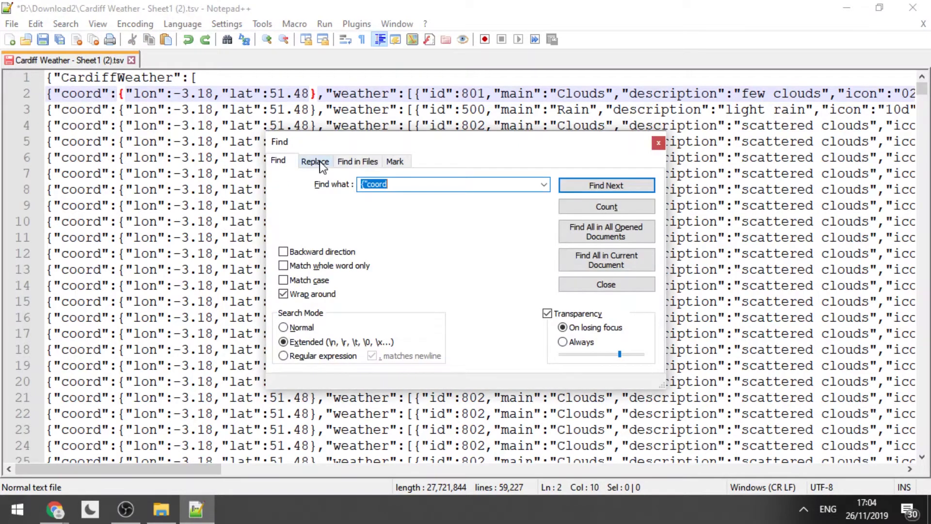
Replace every {"coord with ,{"coord using Replace All.
click(317, 161)
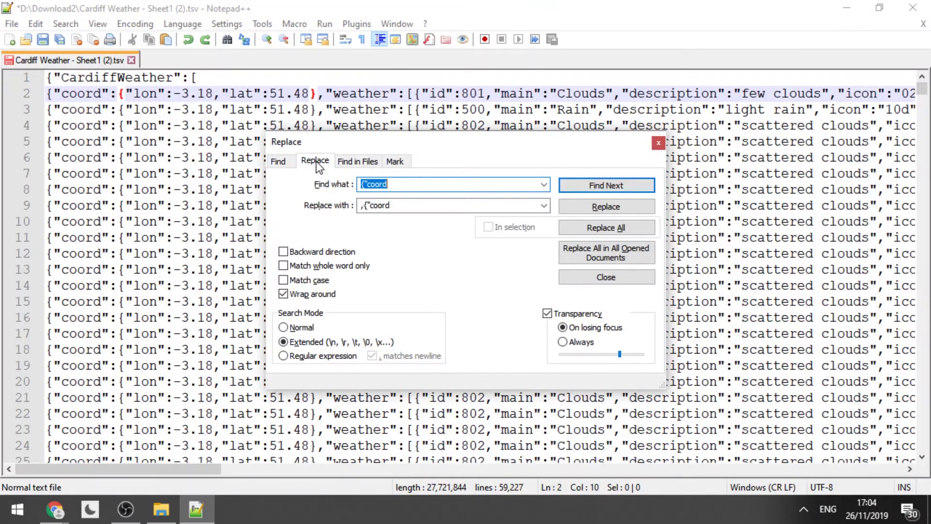
double_click(391, 205)
key(ctrl+c)
key(BackSpace)
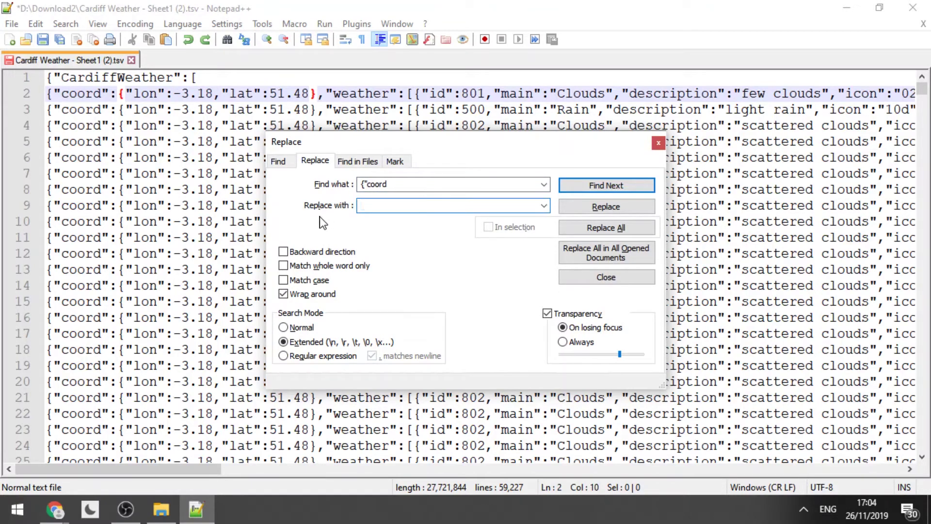
key(ctrl+v)
key(Home)
text(,)
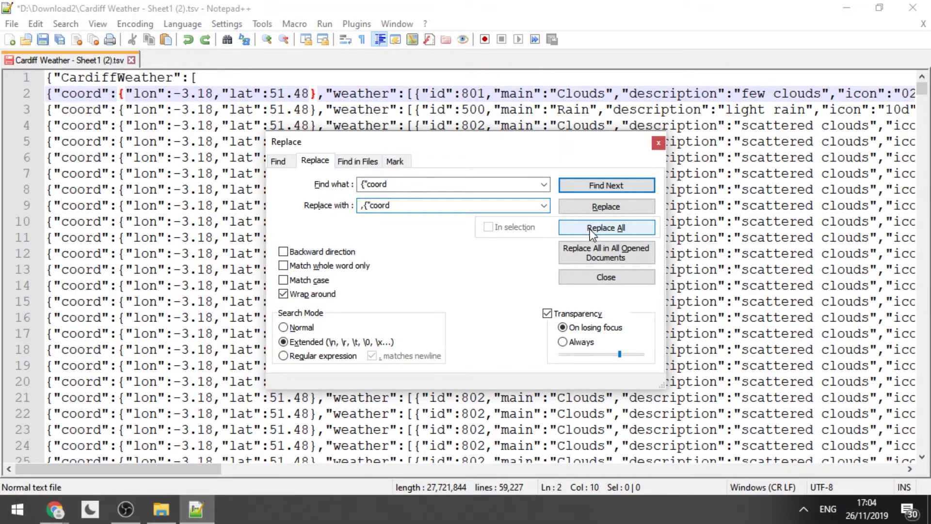
click(590, 229)
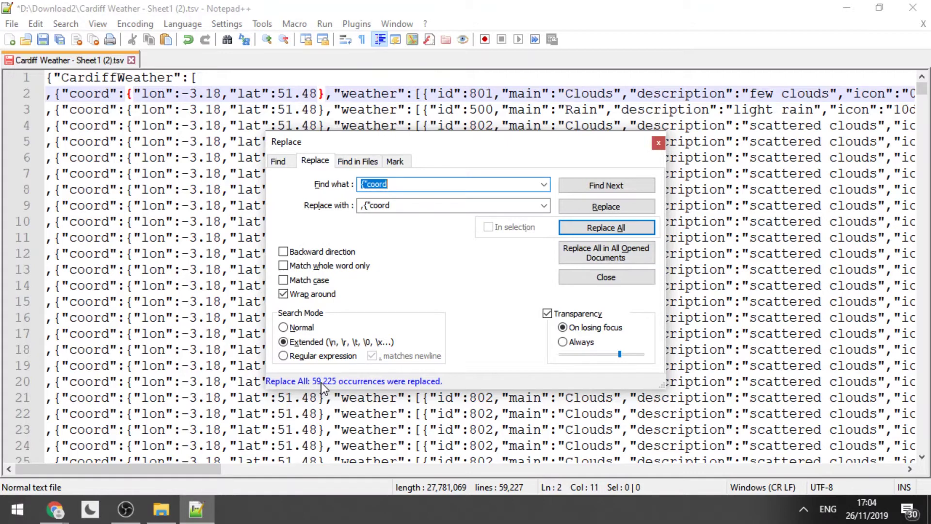
Remove the unwanted comma before the first record on line 2.
click(658, 143)
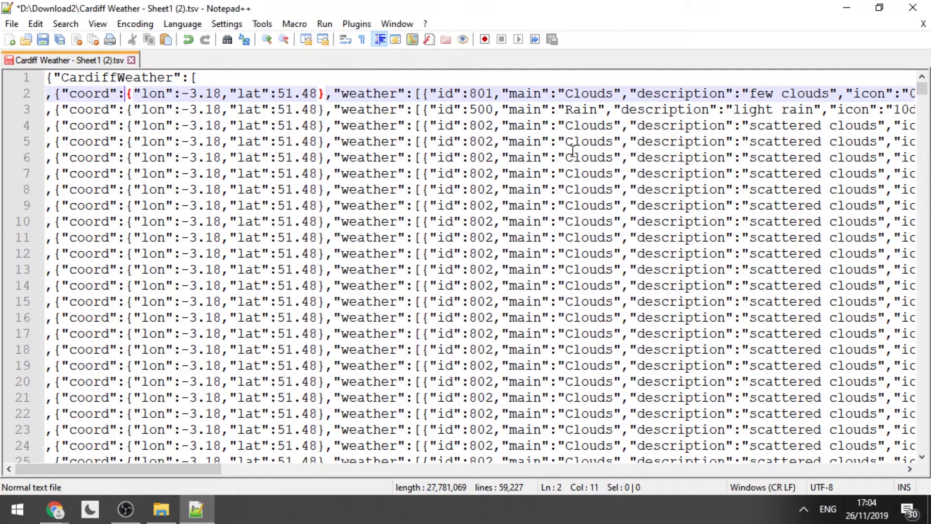
click(56, 95)
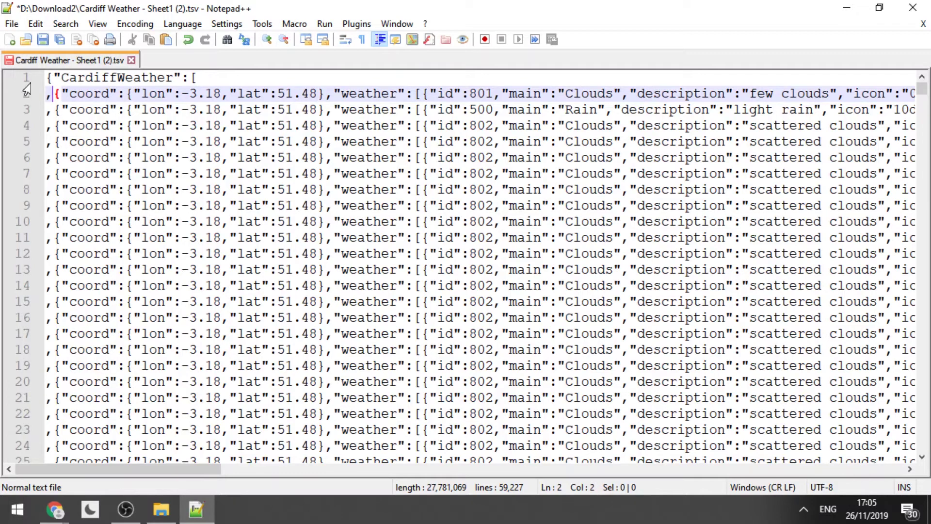
key(BackSpace)
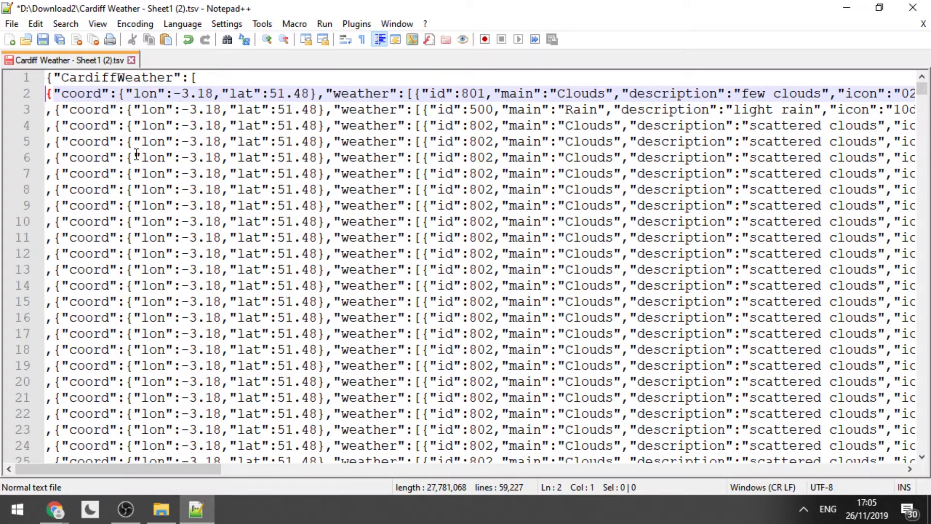
Save the edited weather file, then launch Excel with a blank workbook and cell A1 selected.
click(12, 24)
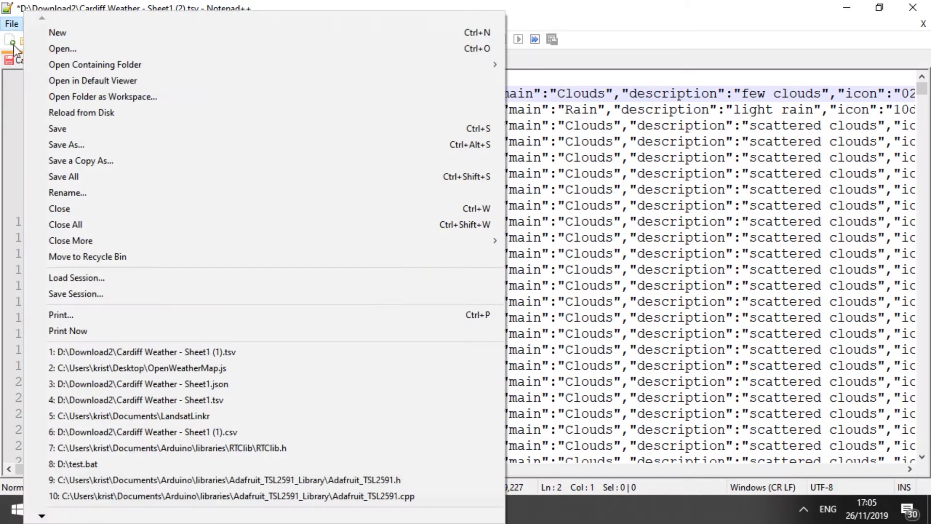
click(49, 128)
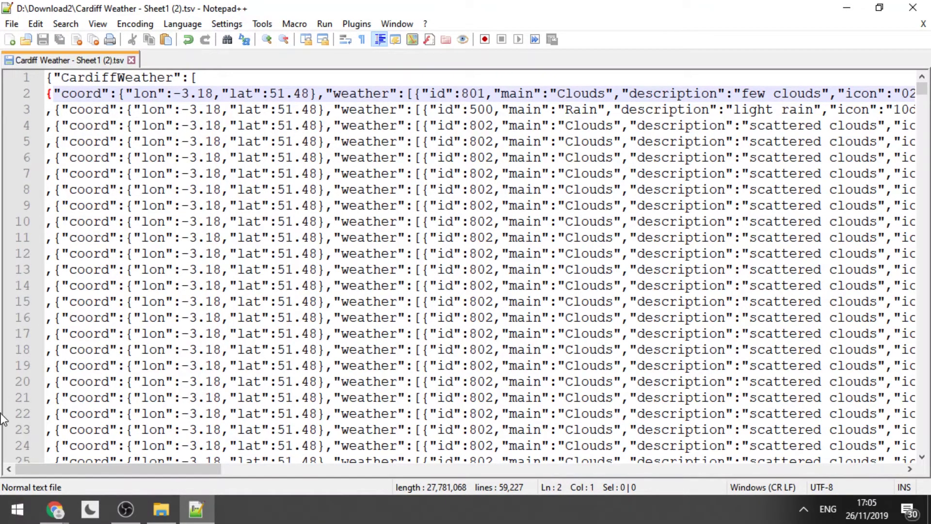
click(18, 509)
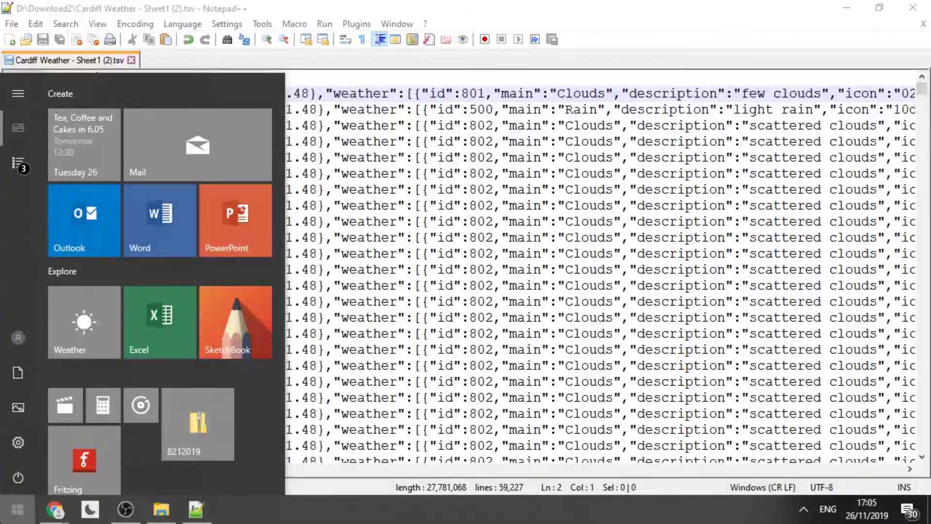
click(167, 322)
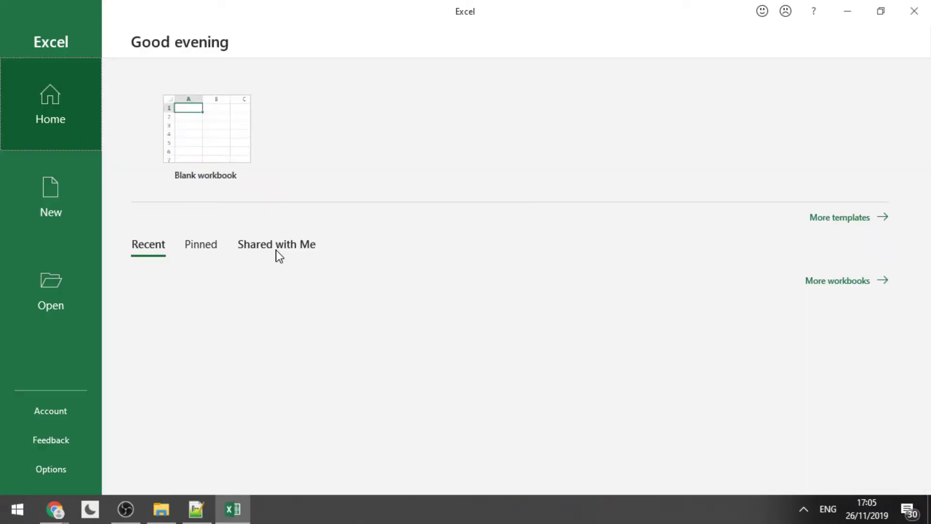
click(204, 142)
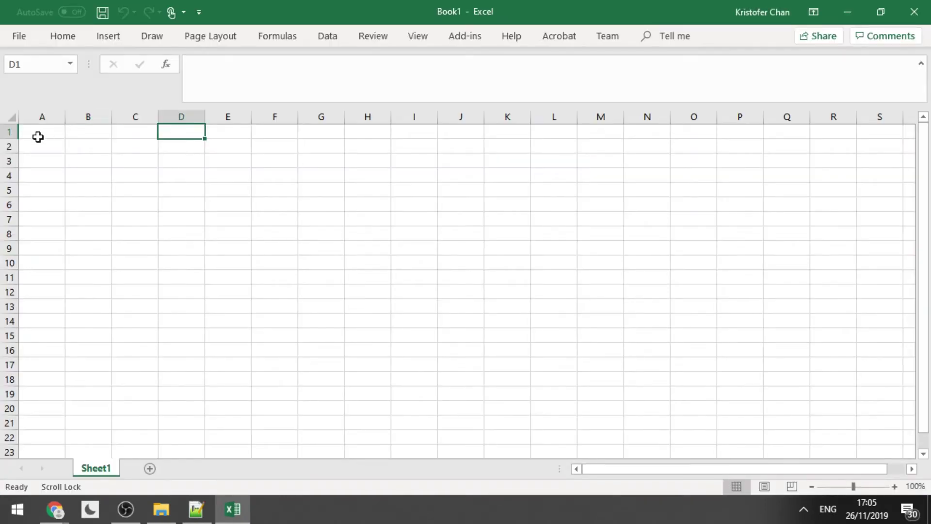
click(34, 141)
click(38, 131)
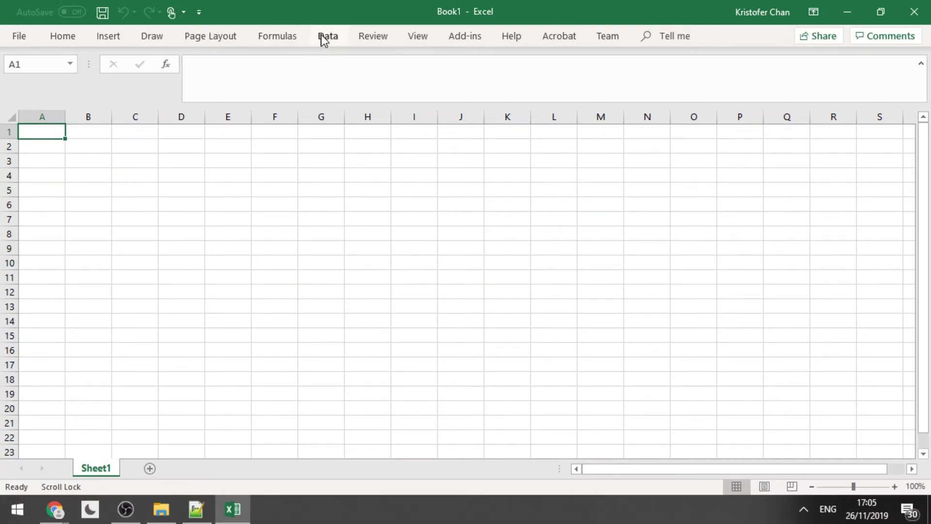
Import Cardiff Weather - Sheet1 (2).tsv from Download2 via Get Data > From File > From JSON.
click(324, 37)
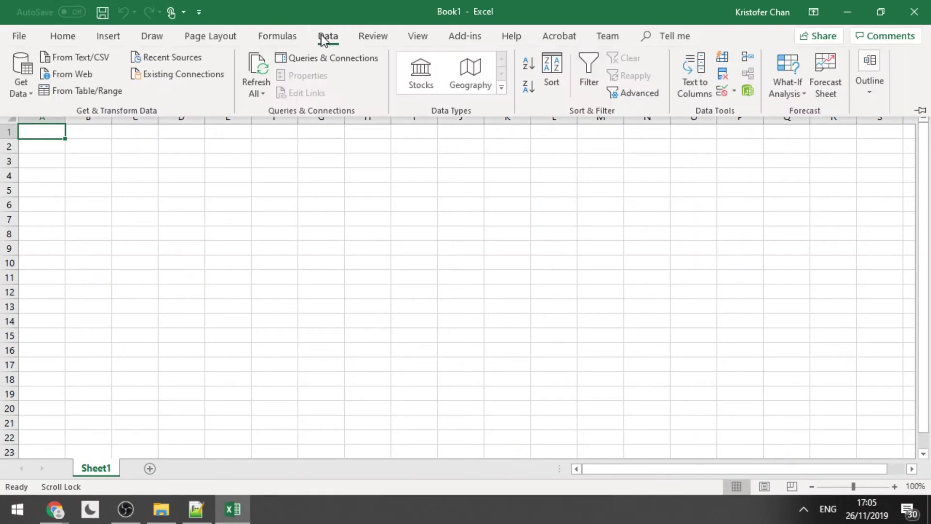
click(18, 94)
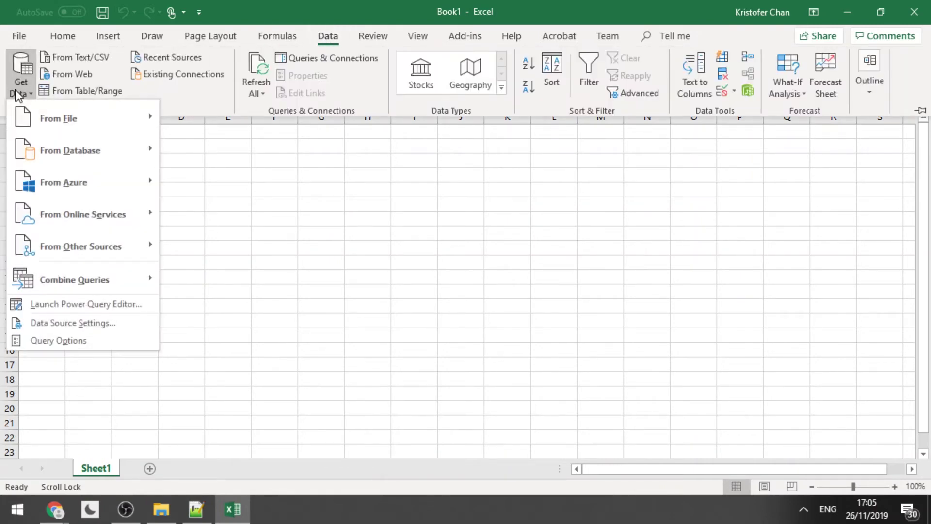
mouse_move(63, 120)
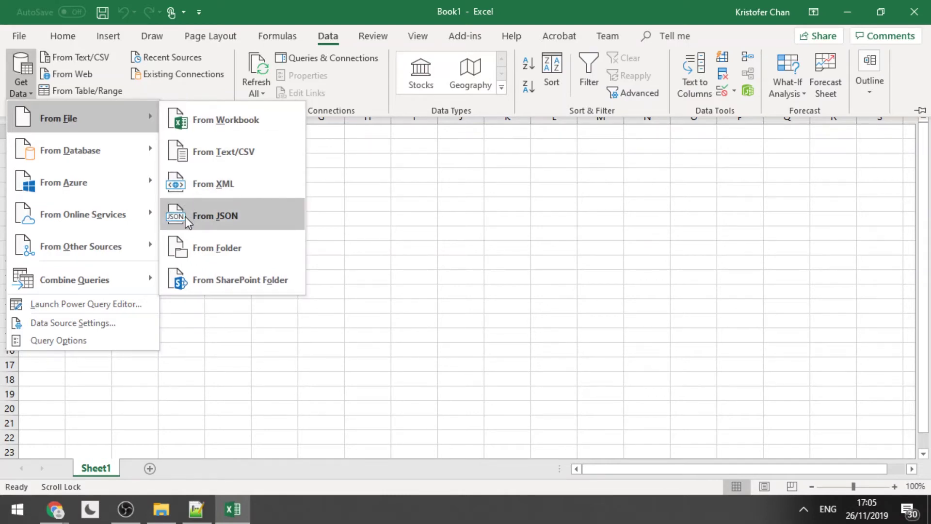
click(199, 217)
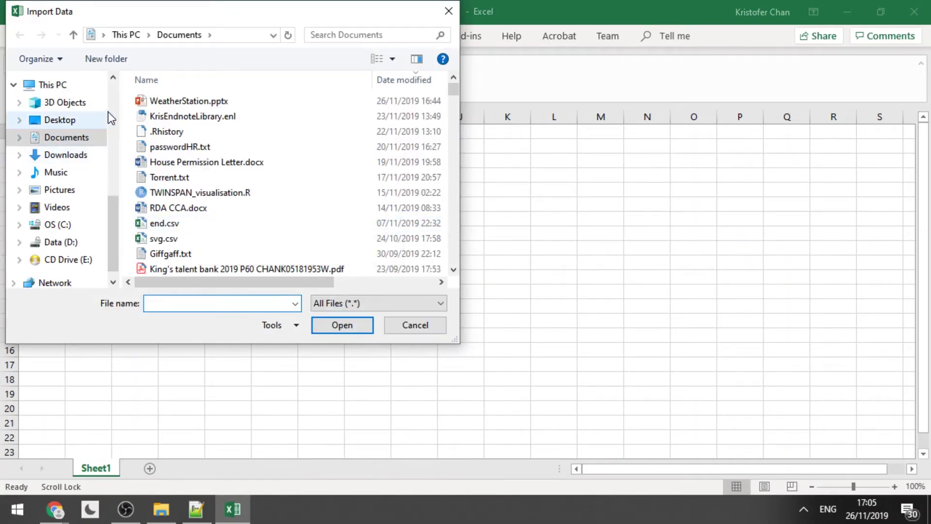
scroll(111, 107, up, 6)
click(66, 143)
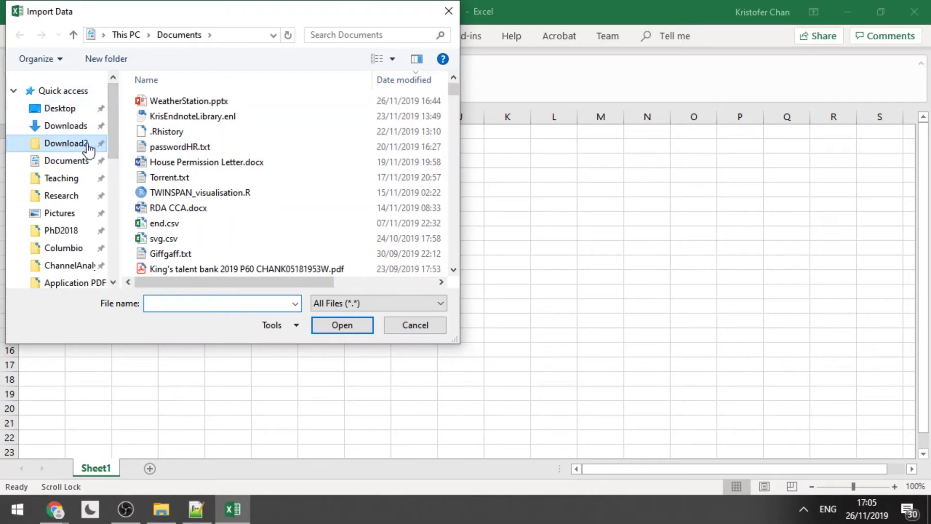
double_click(179, 101)
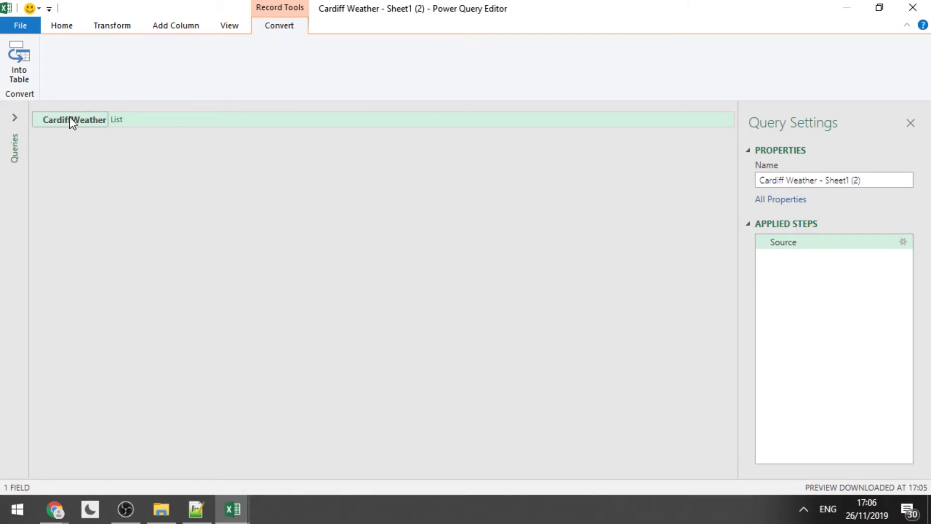
Convert the CardiffWeather list to a table, expand Value to new rows, then into all record columns.
click(13, 60)
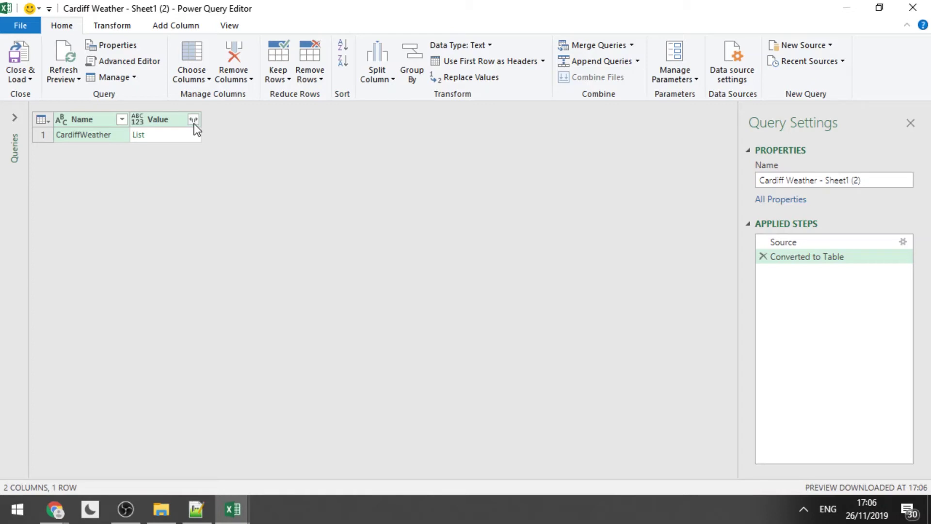
click(193, 119)
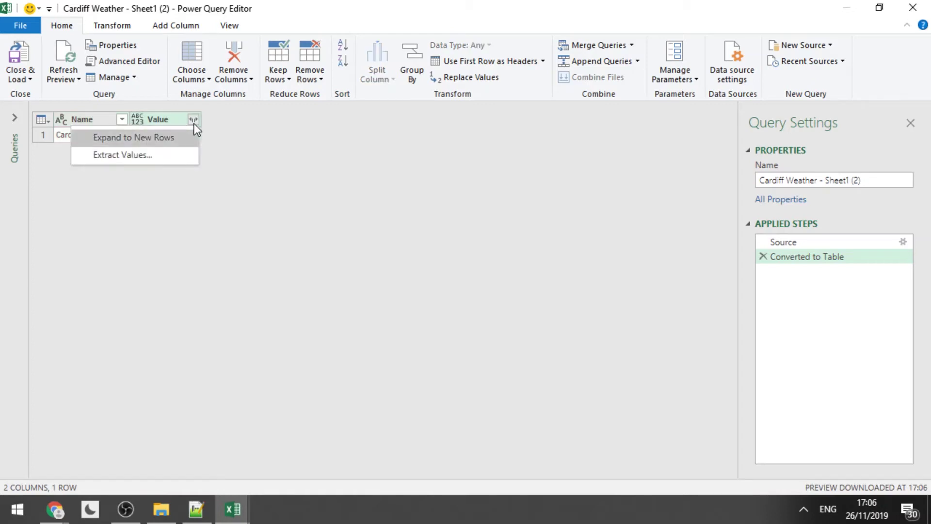
click(168, 144)
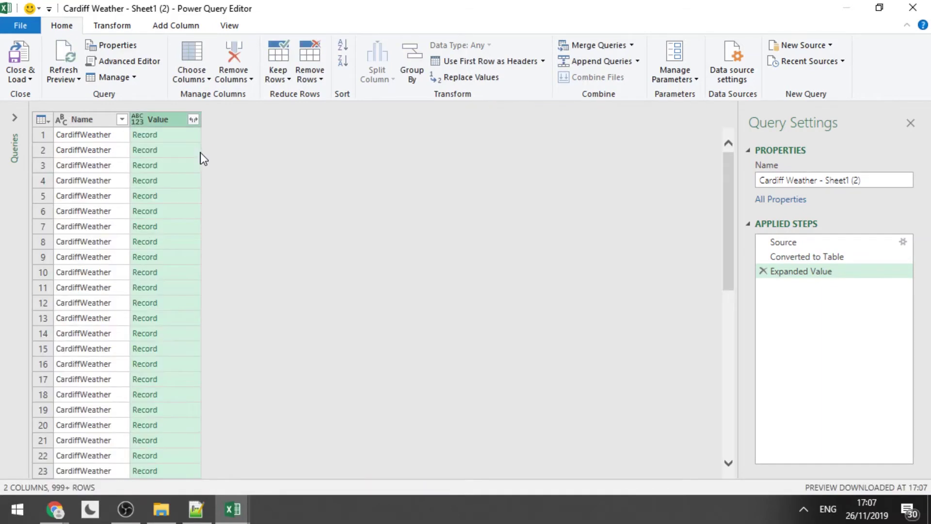
click(193, 119)
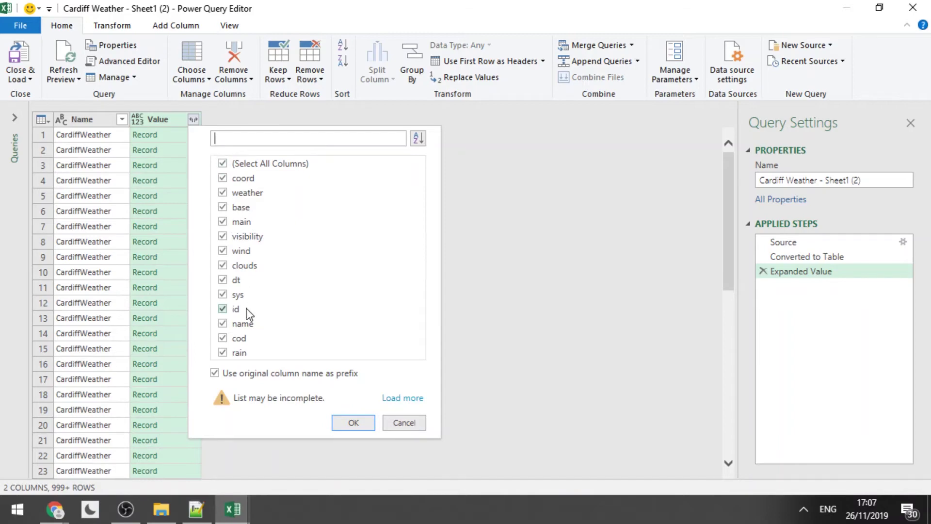
click(347, 423)
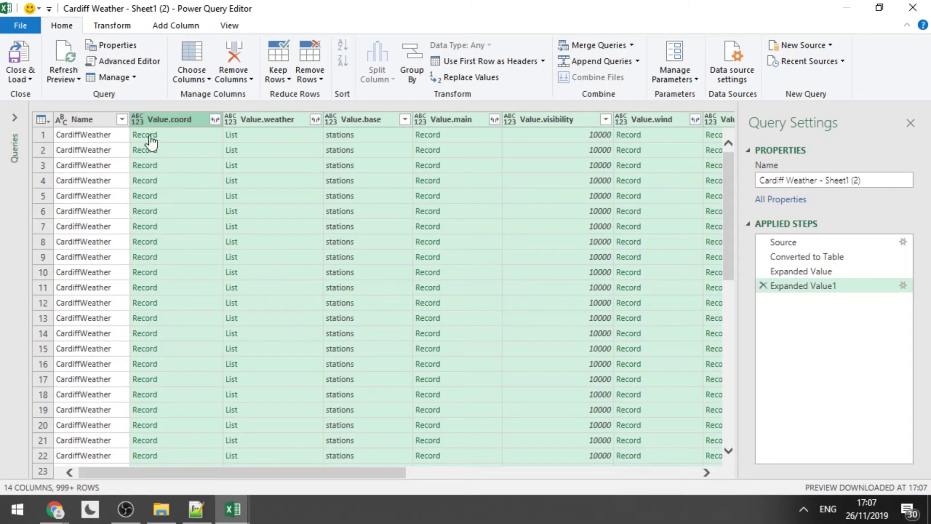
Expand Value.coord into lon and lat, and Value.weather into rows, then id, main, description and icon columns.
click(108, 133)
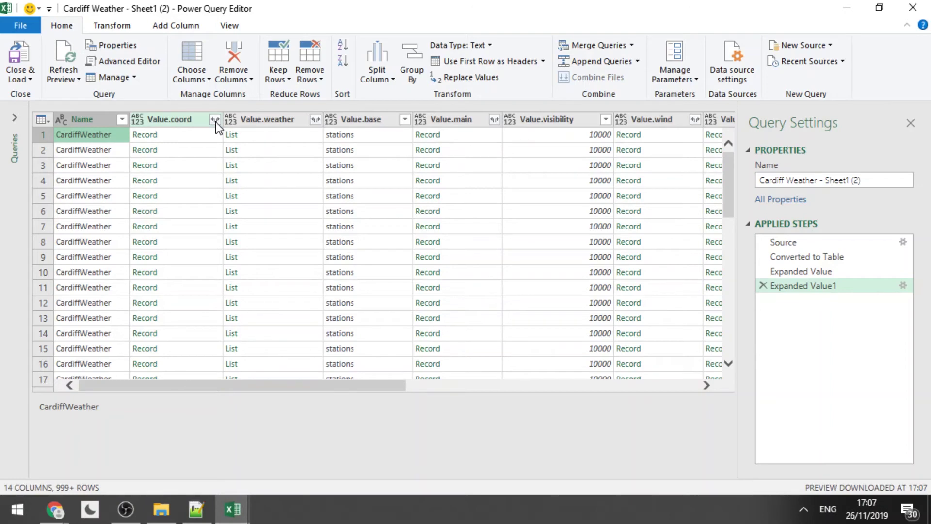
click(215, 120)
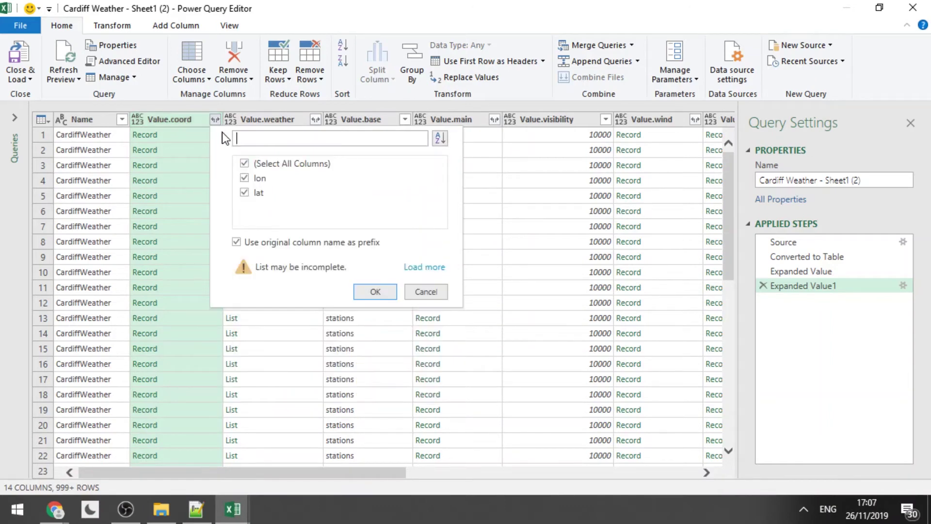
click(375, 291)
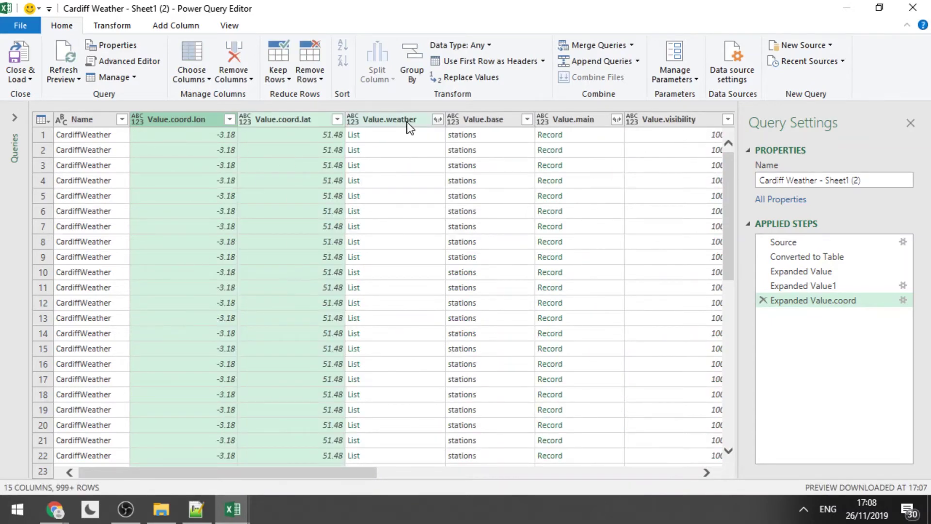
click(439, 120)
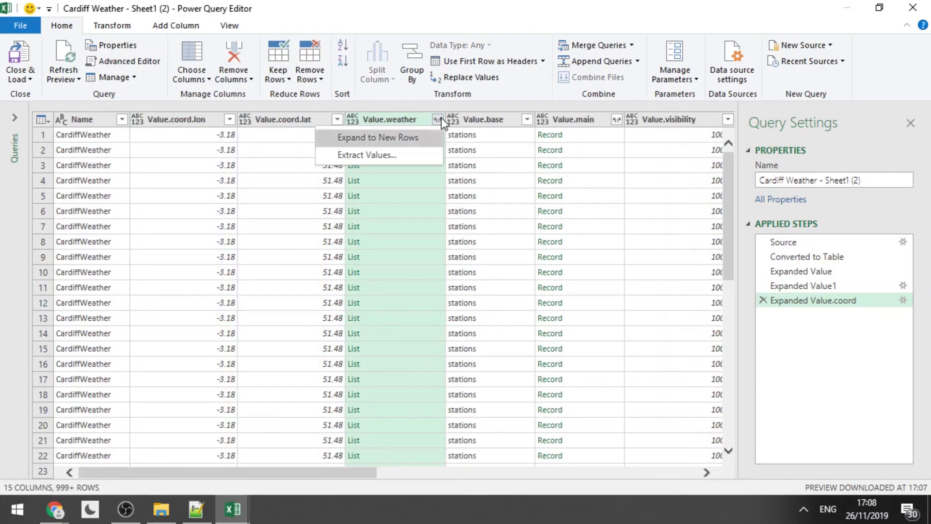
click(378, 139)
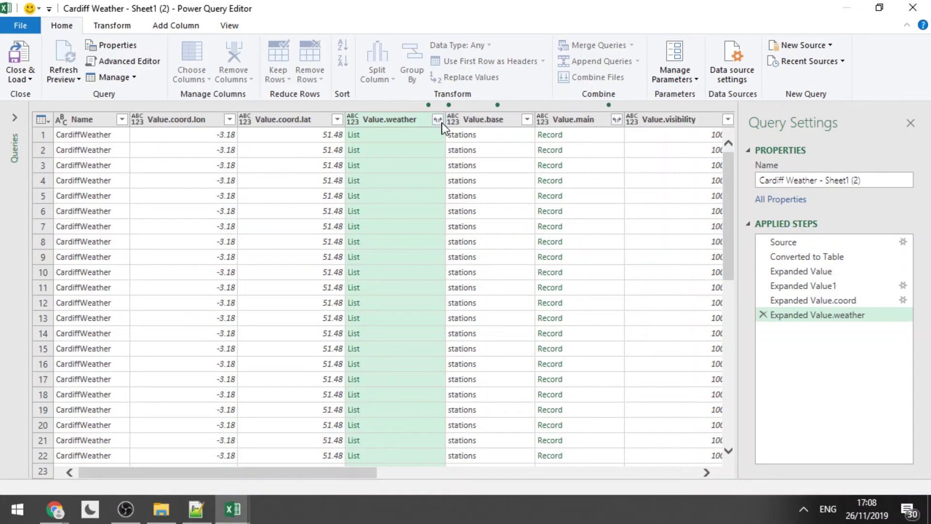
click(441, 122)
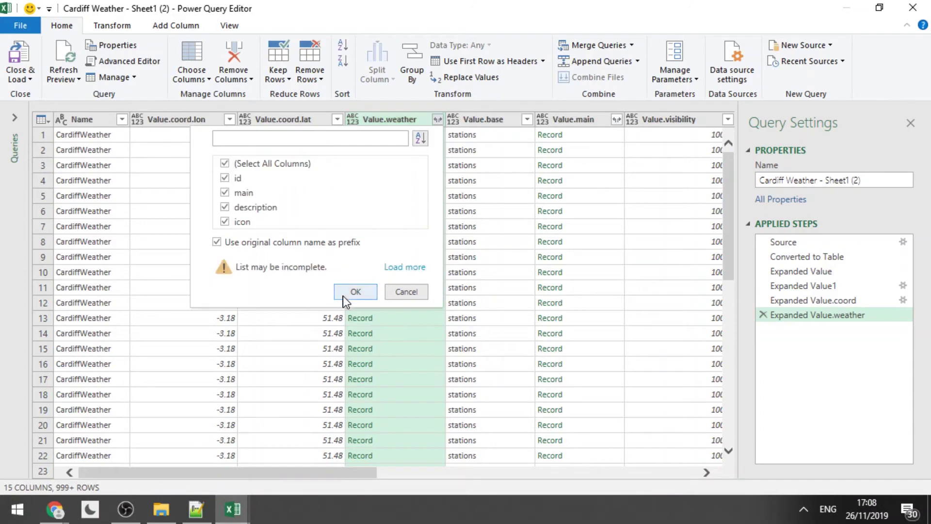
click(347, 293)
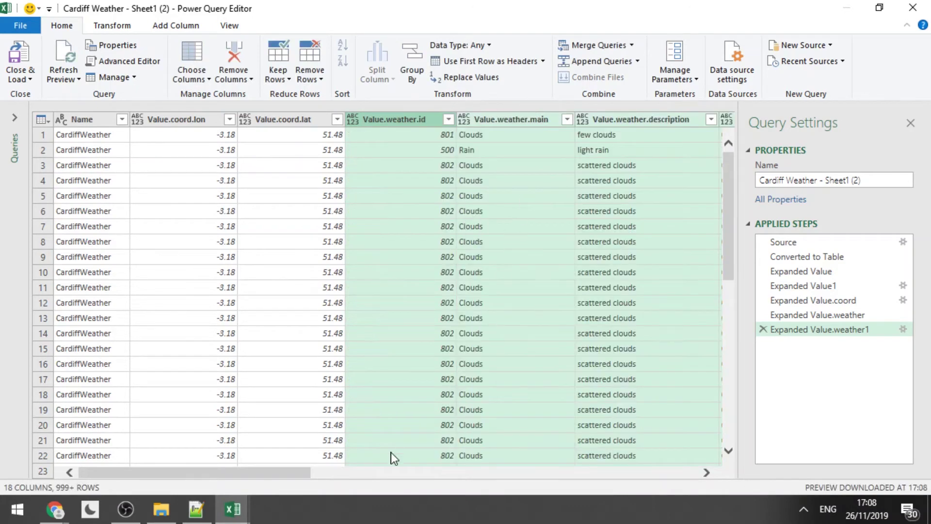
Expand Value.main into temperature, pressure and humidity columns, and Value.wind into speed, deg and gust.
click(395, 473)
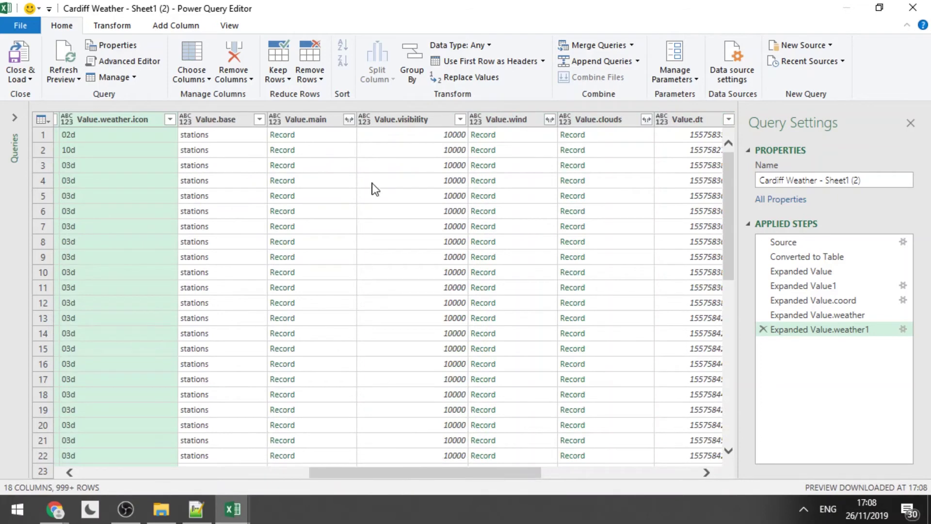
click(348, 119)
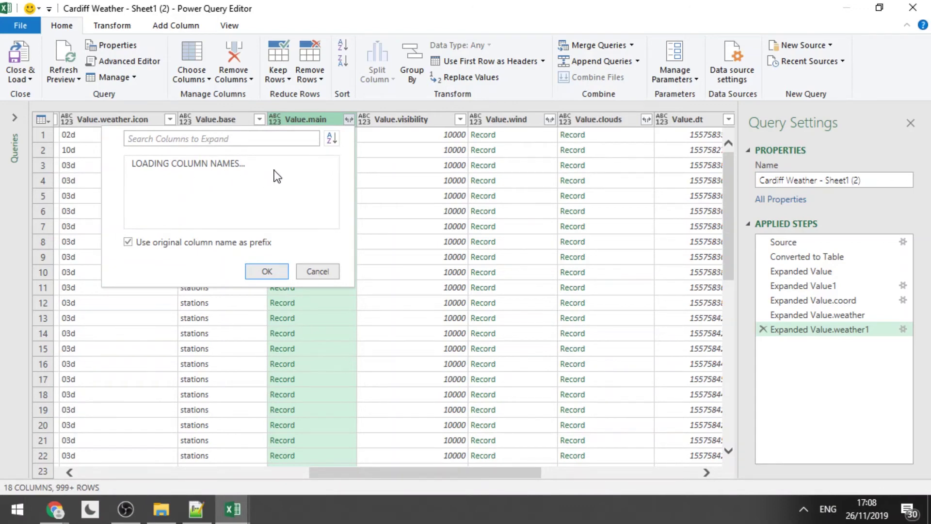
click(266, 306)
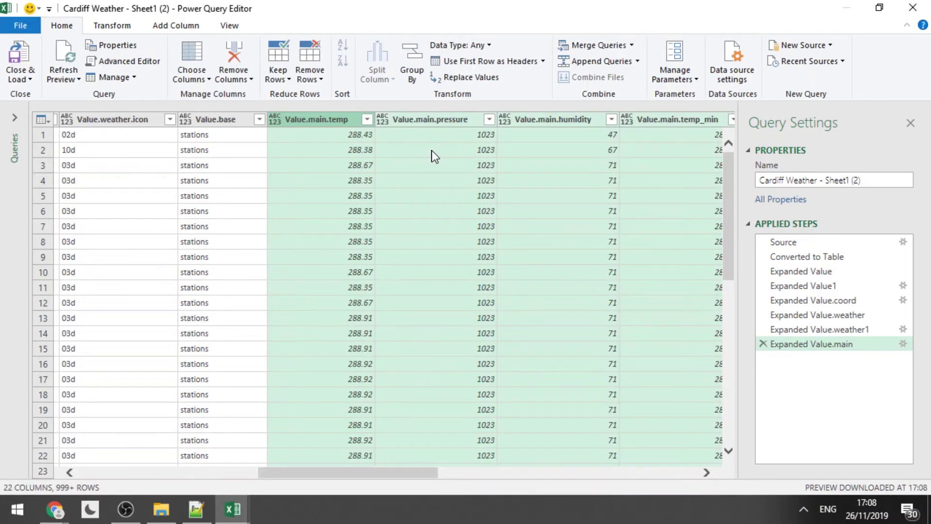
click(488, 473)
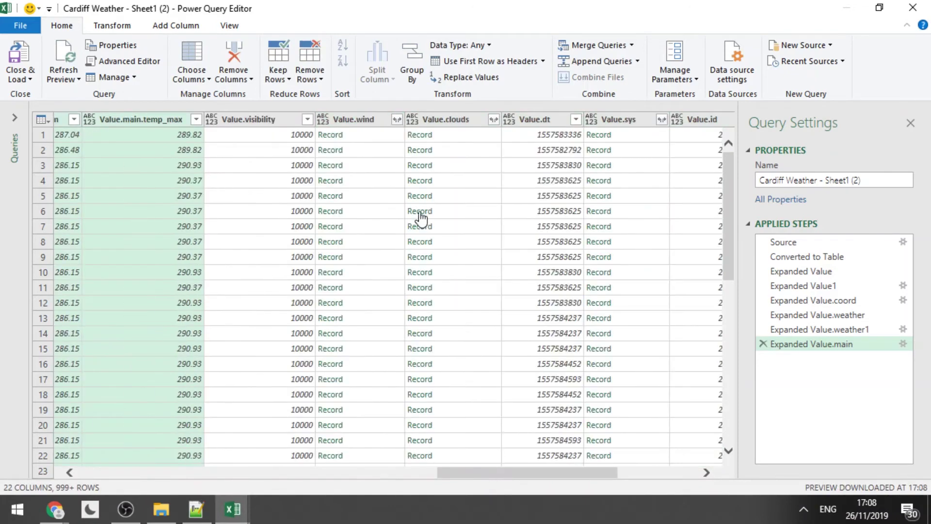
click(397, 120)
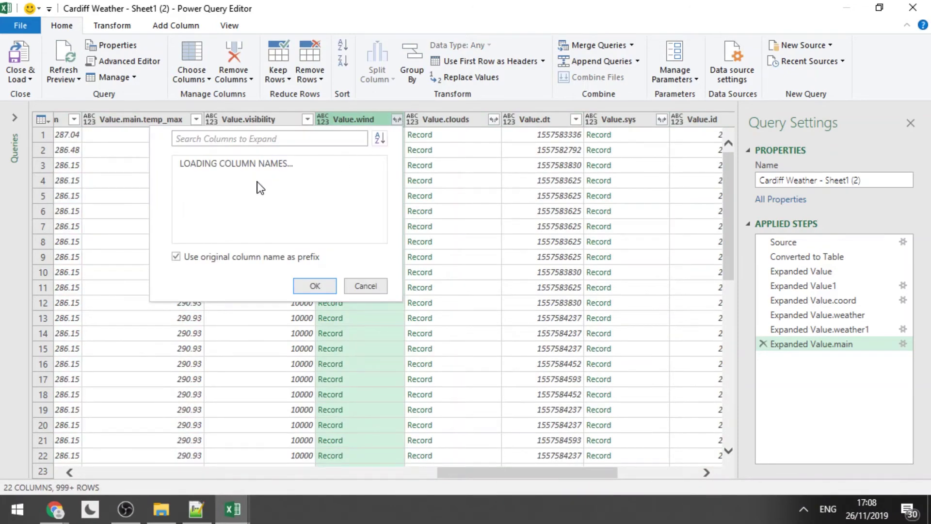
click(319, 287)
click(316, 286)
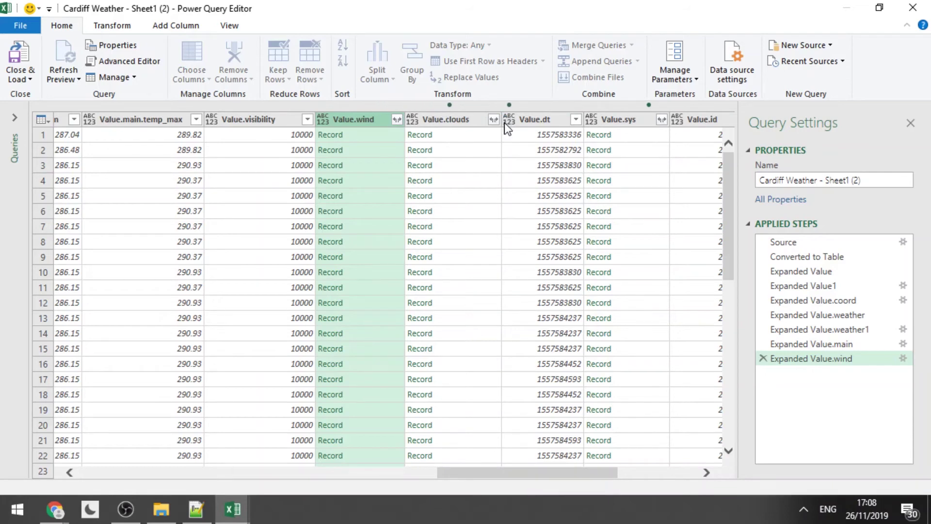
Expand Value.clouds into its all column.
click(702, 121)
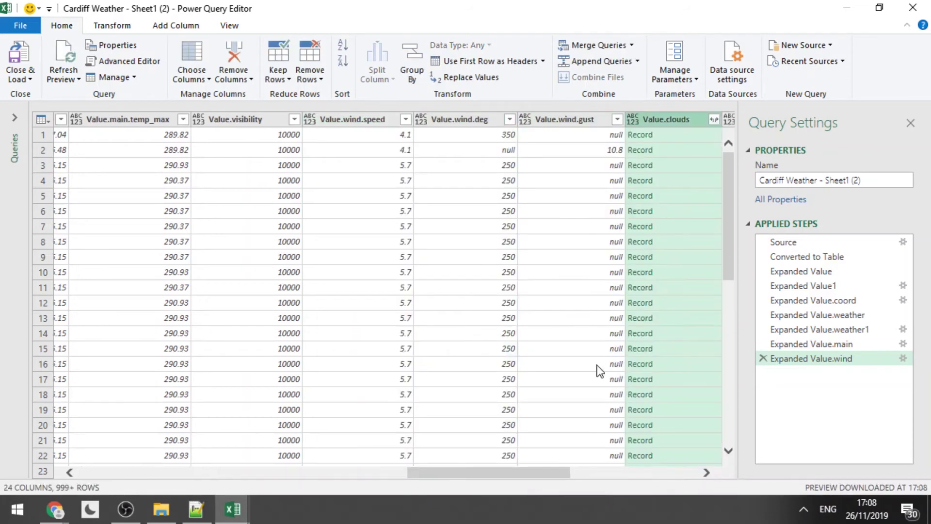
click(714, 120)
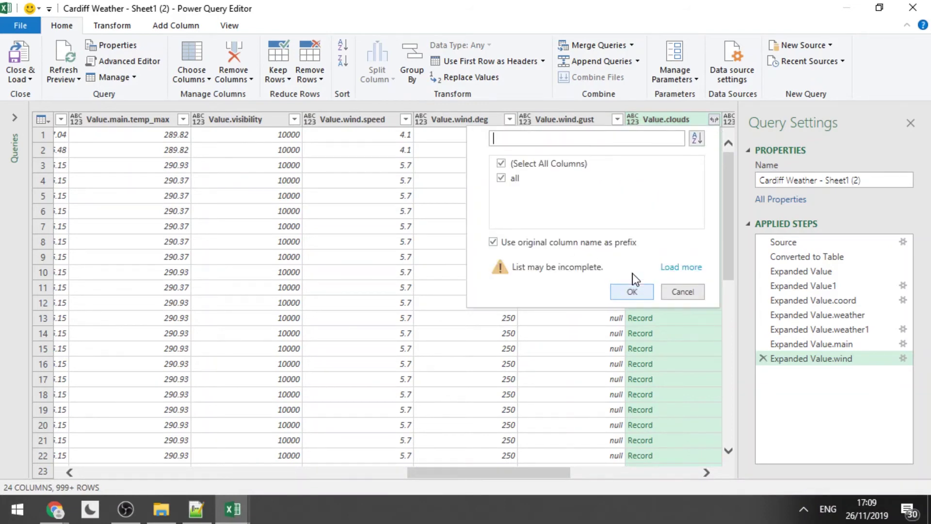
click(630, 292)
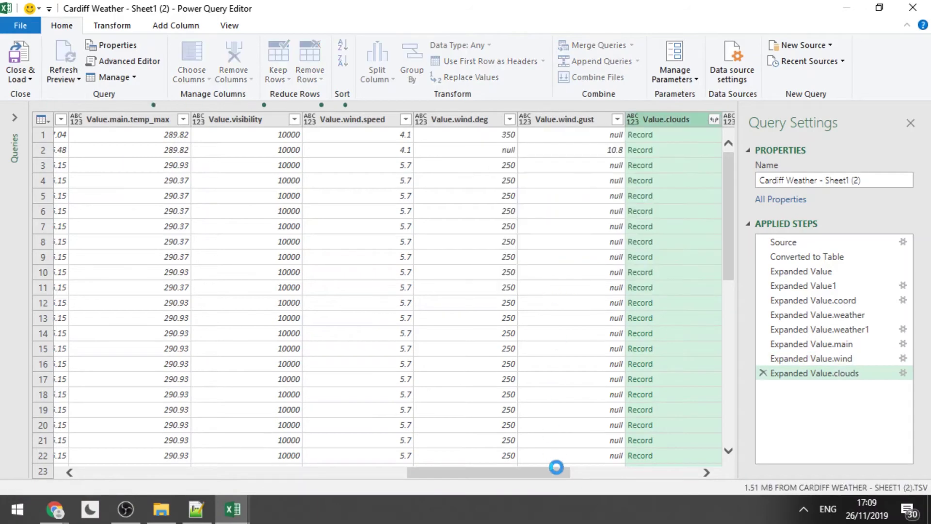
click(618, 474)
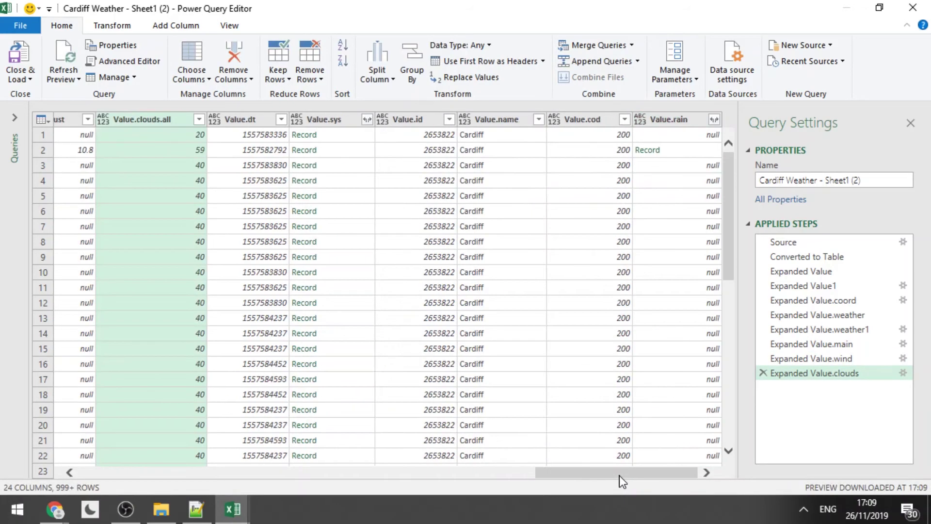
Expand the Value.sys record fields and Value.rain's 3h field into columns.
click(368, 119)
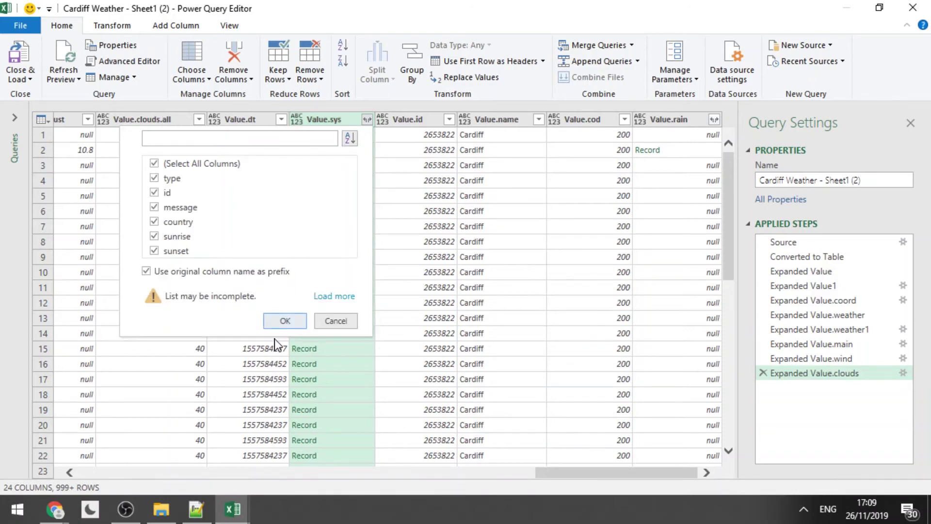
click(282, 325)
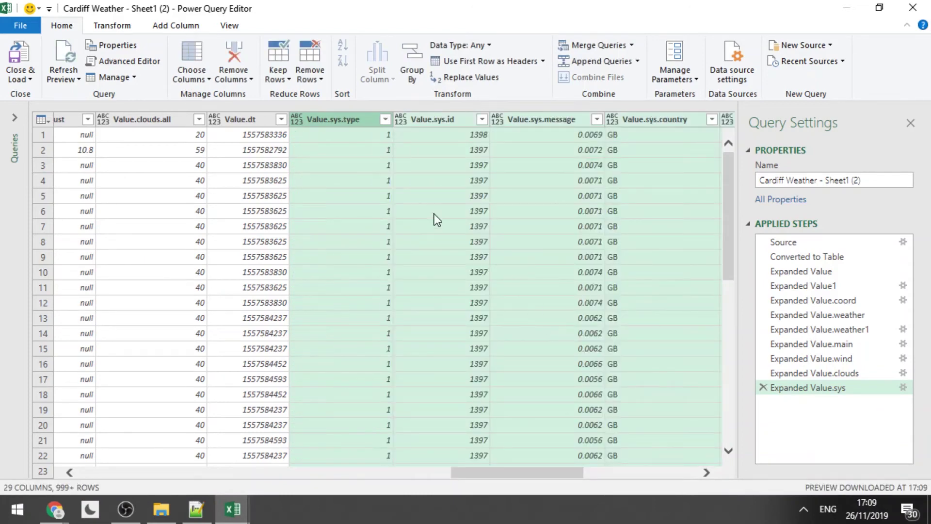
click(634, 475)
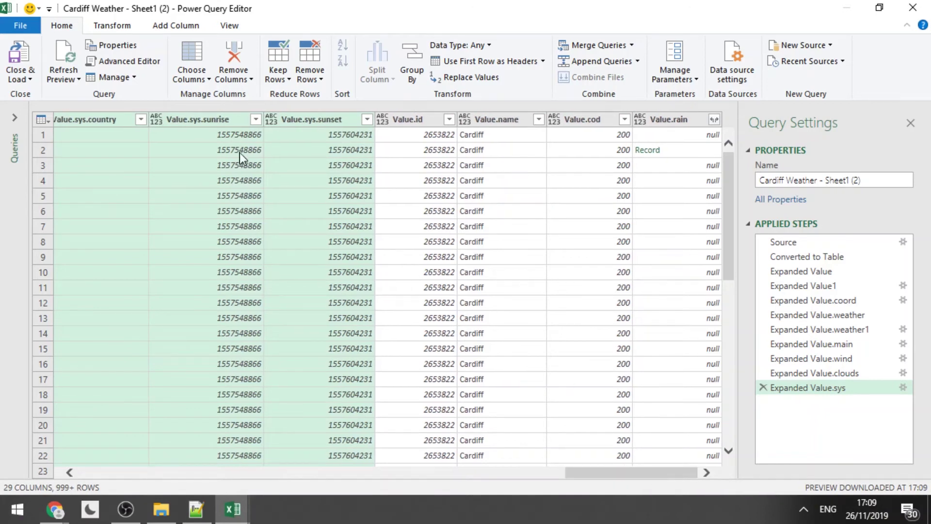
click(713, 120)
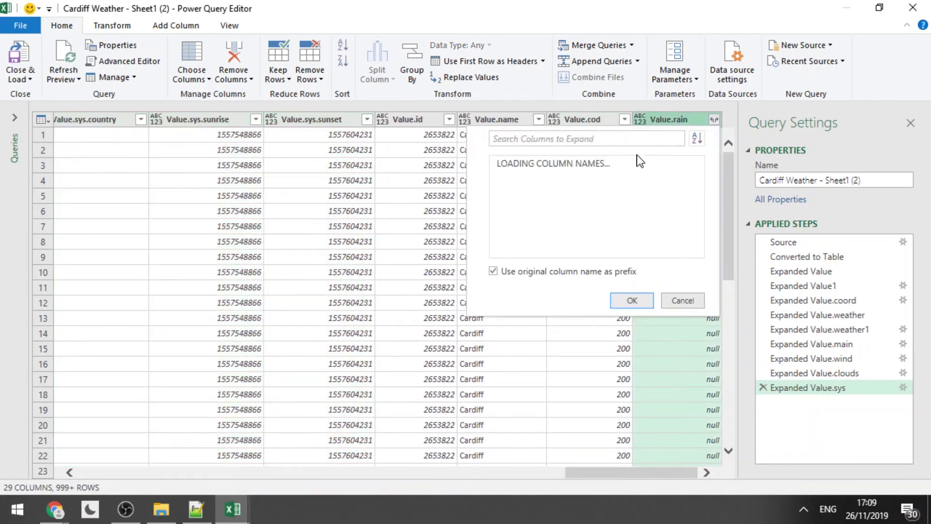
click(632, 294)
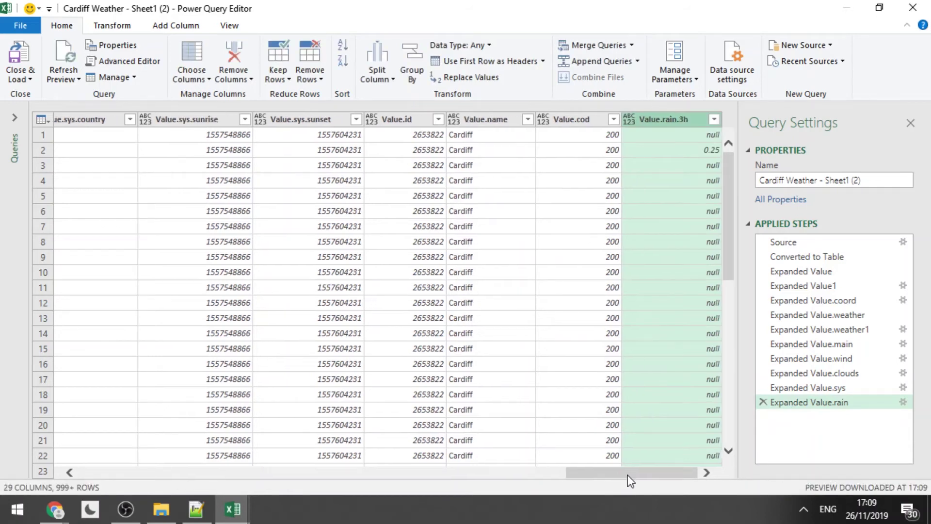
drag(631, 480, 101, 475)
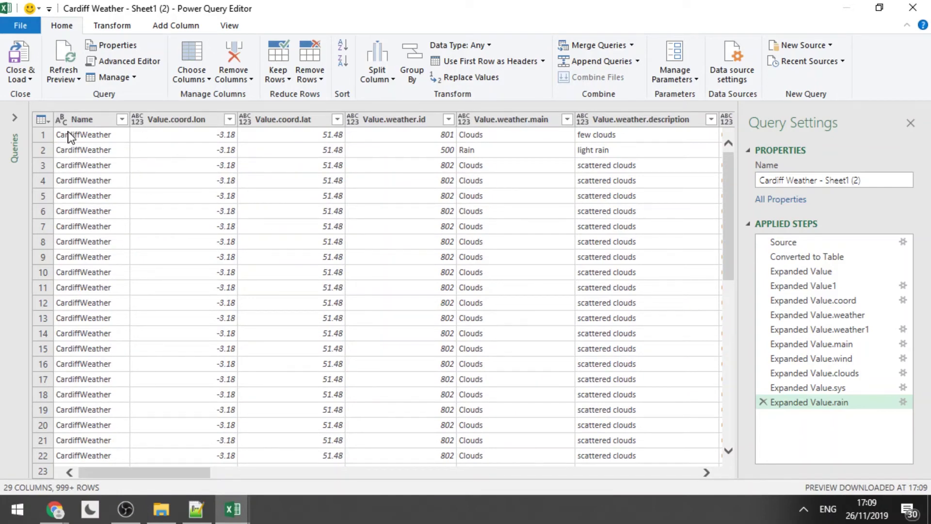
Close & Load the query into the workbook and copy the entire loaded sheet.
click(18, 62)
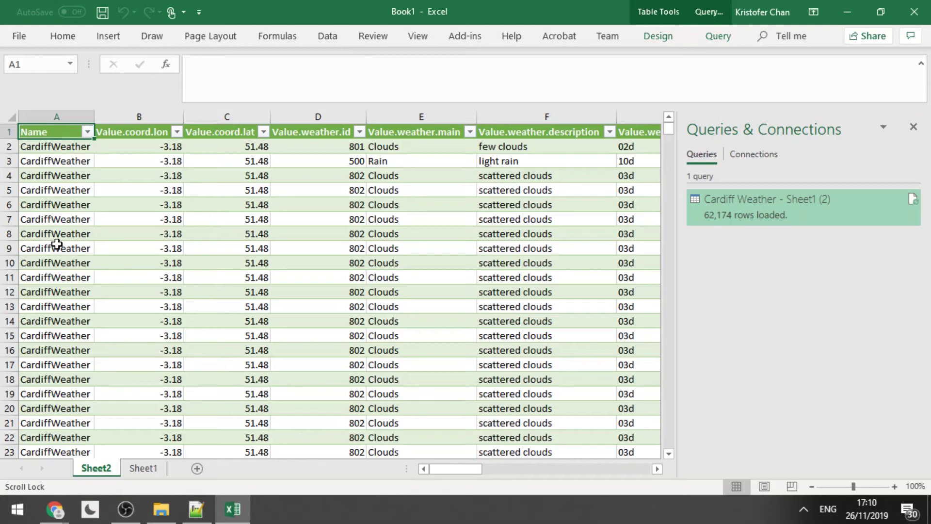
click(7, 115)
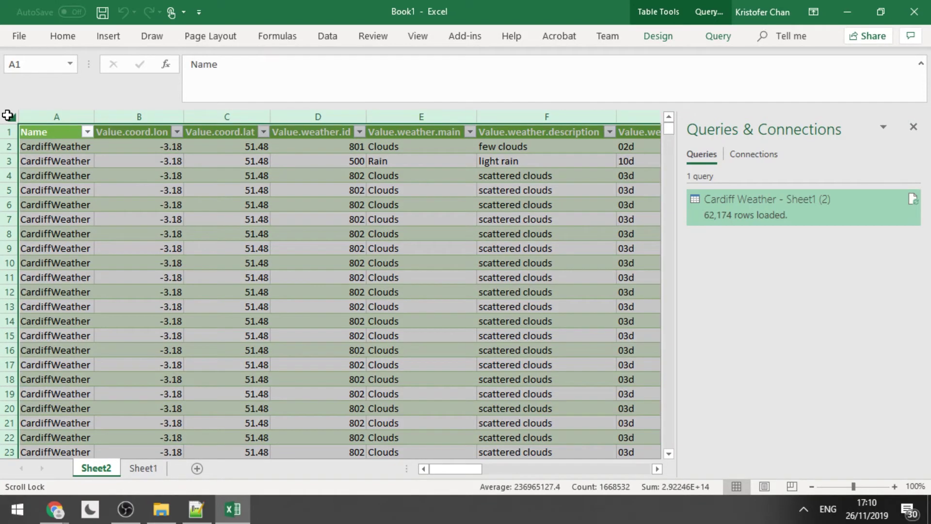
right_click(7, 115)
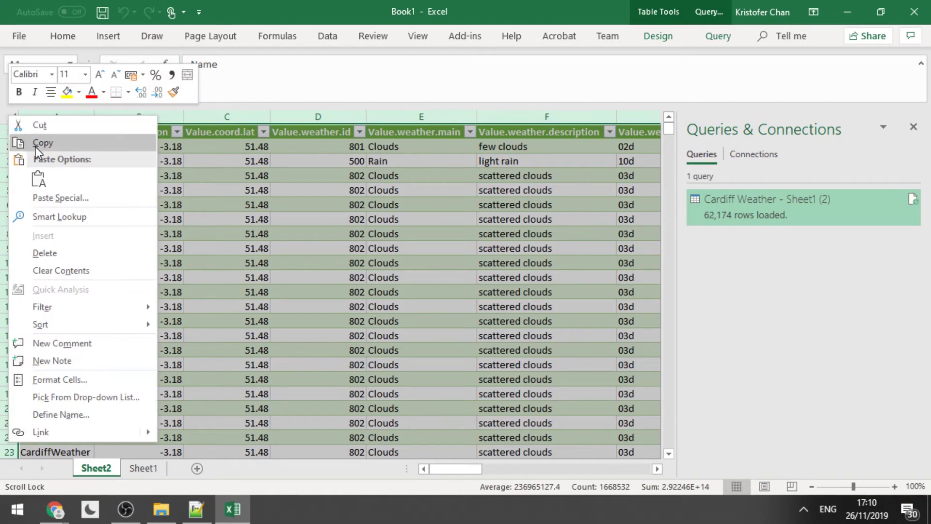
click(36, 145)
Paste the copied table as values into Sheet1 starting at A1.
click(141, 468)
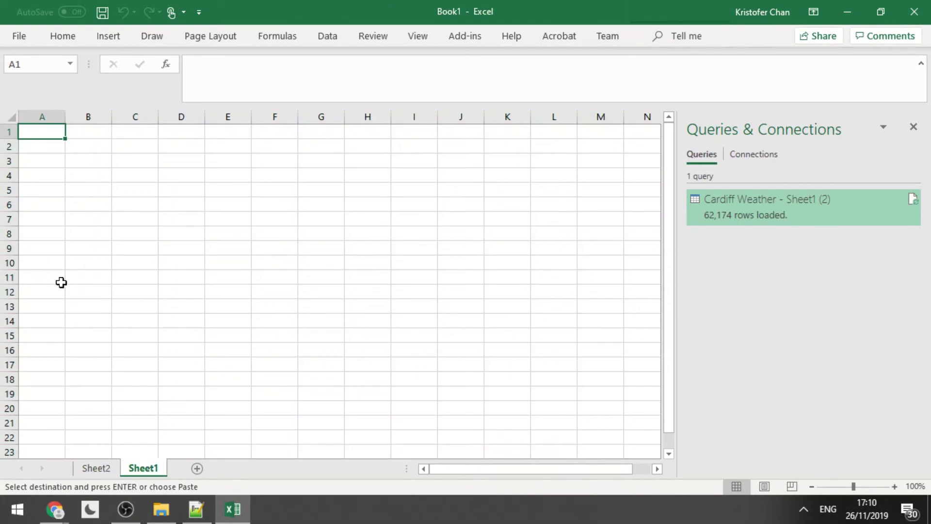
right_click(36, 132)
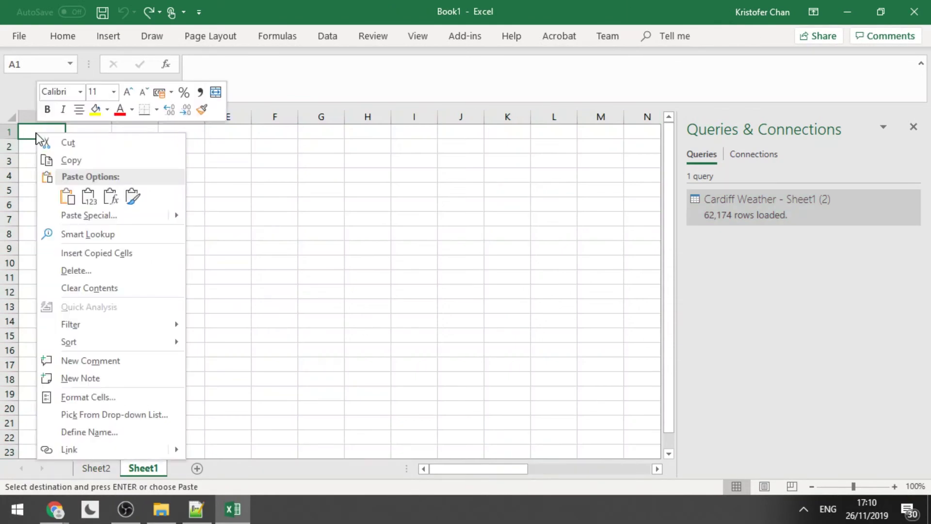
click(88, 196)
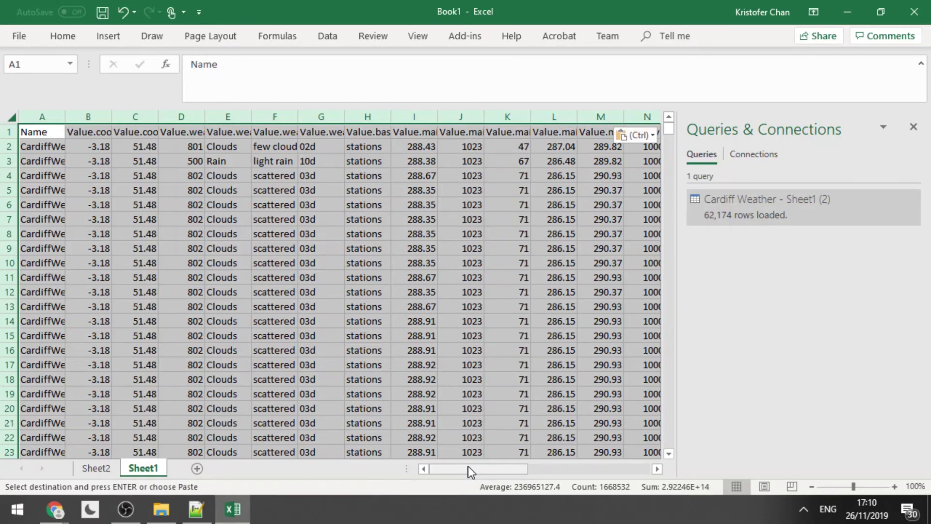
drag(468, 466, 586, 469)
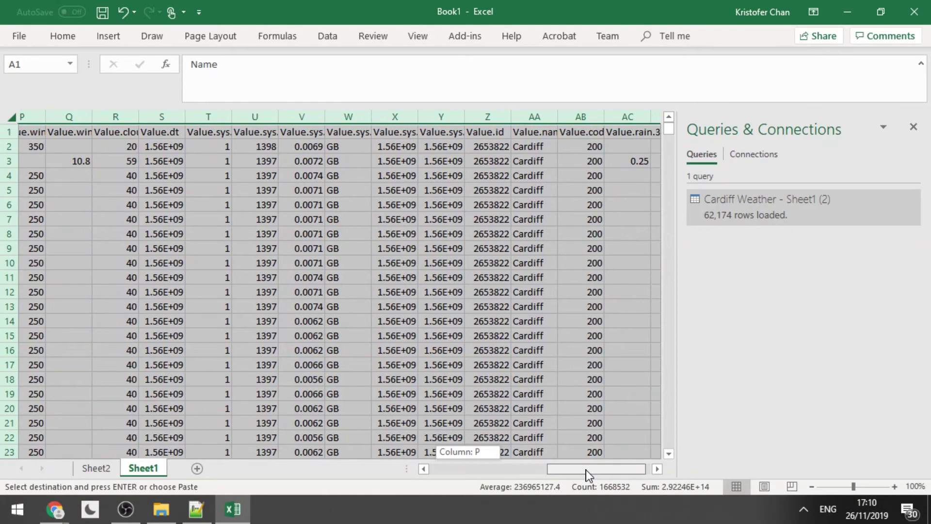
AutoFit all columns on Sheet1 and check the Value.dt header and timestamp in column S.
key(ctrl+v)
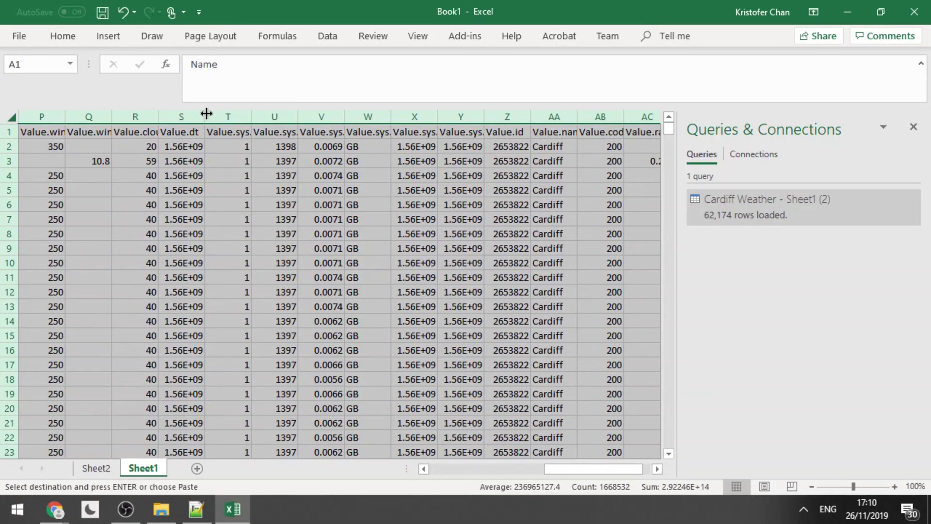
double_click(207, 113)
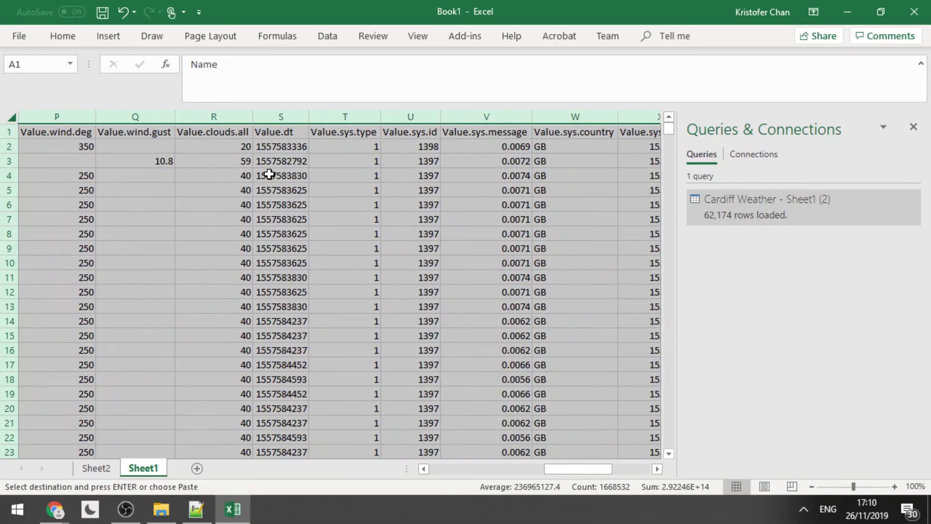
click(276, 191)
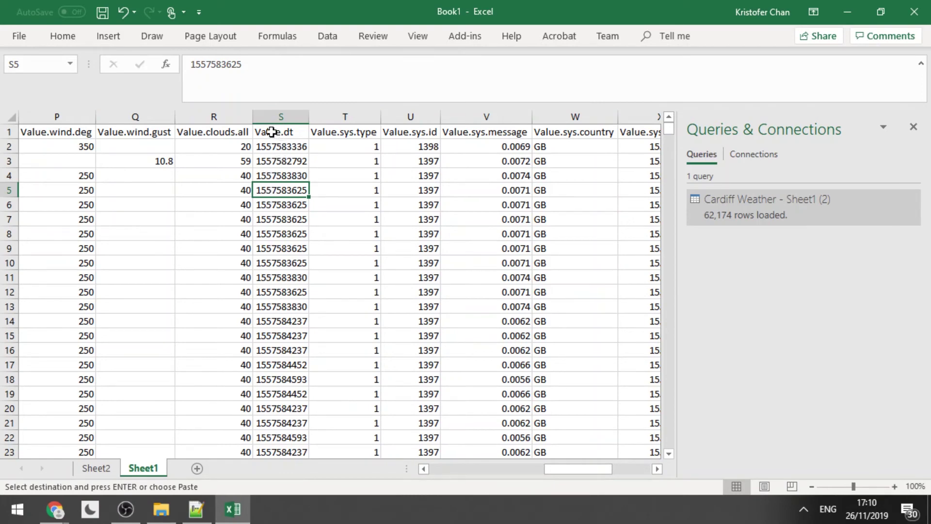
click(272, 130)
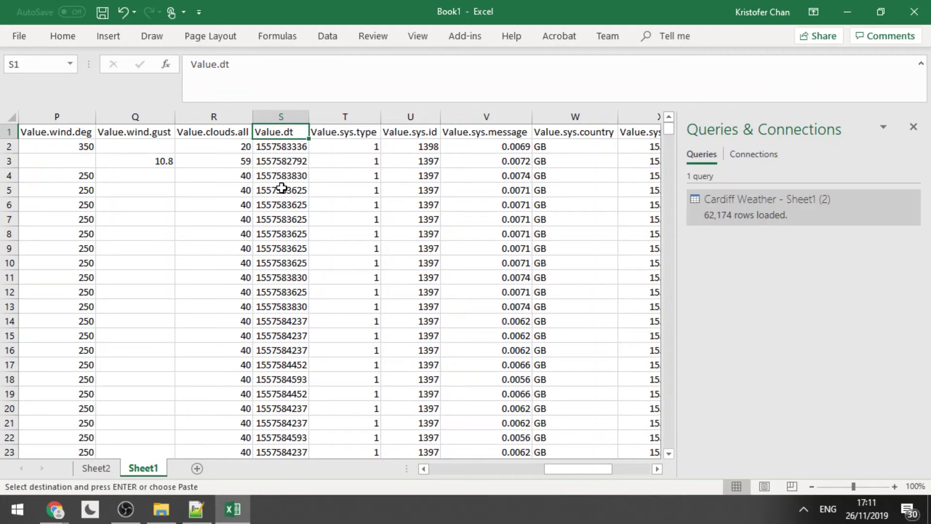
Compare the Value.dt timestamps in S5 through S12, checking the differing value in S11.
drag(281, 190, 278, 259)
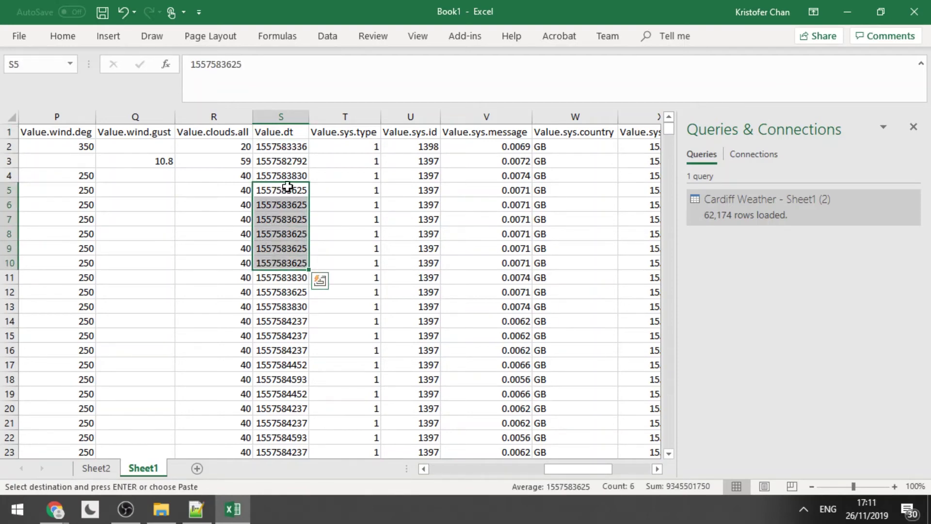
click(286, 278)
click(288, 264)
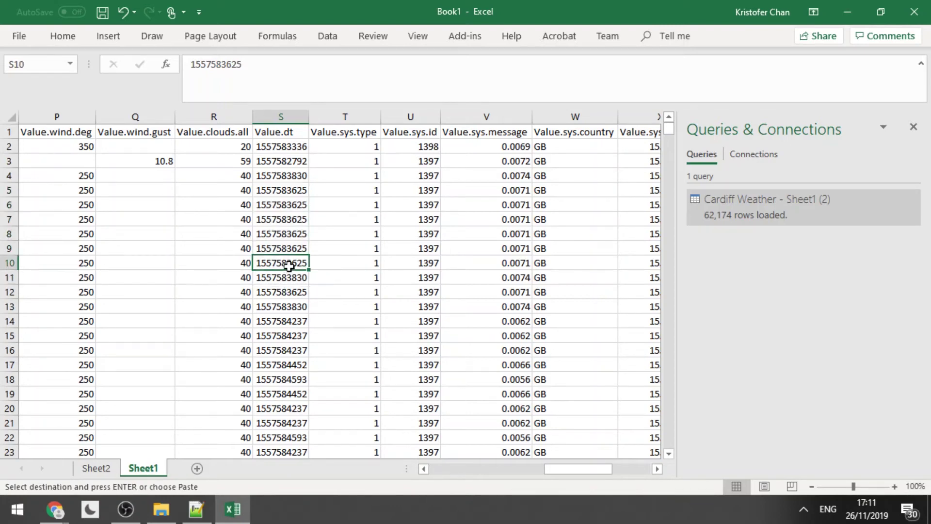
click(289, 277)
click(288, 290)
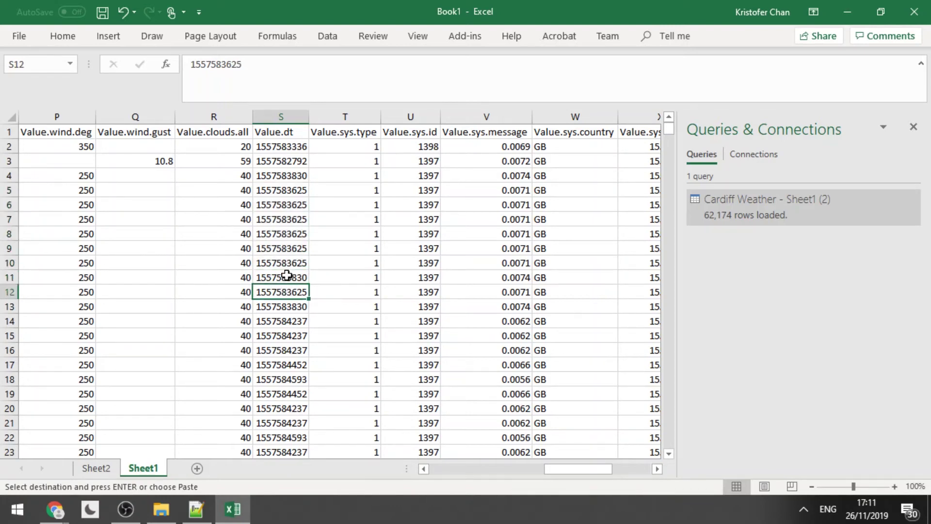
click(291, 277)
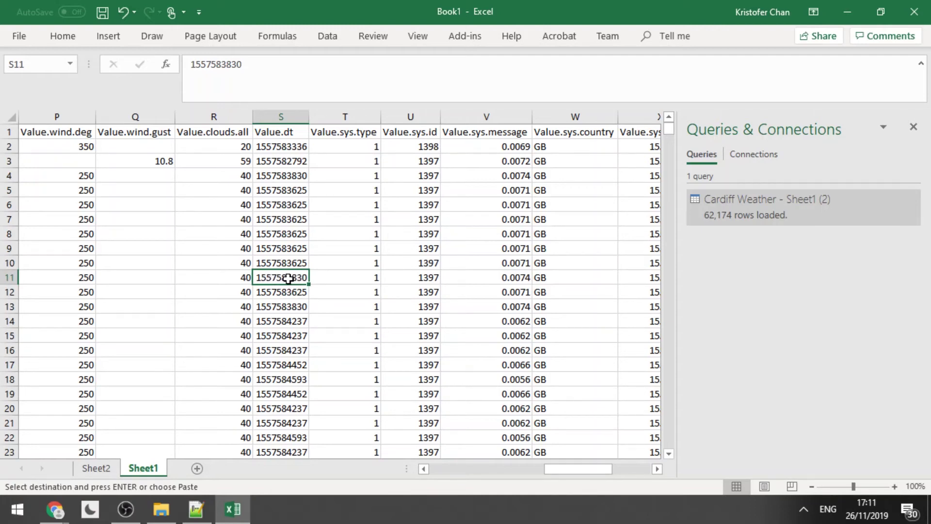
click(290, 292)
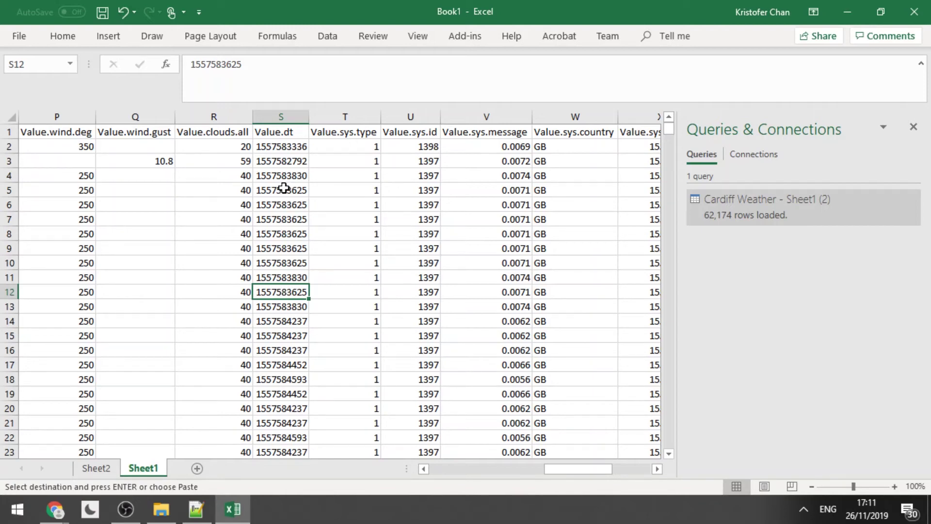
click(288, 133)
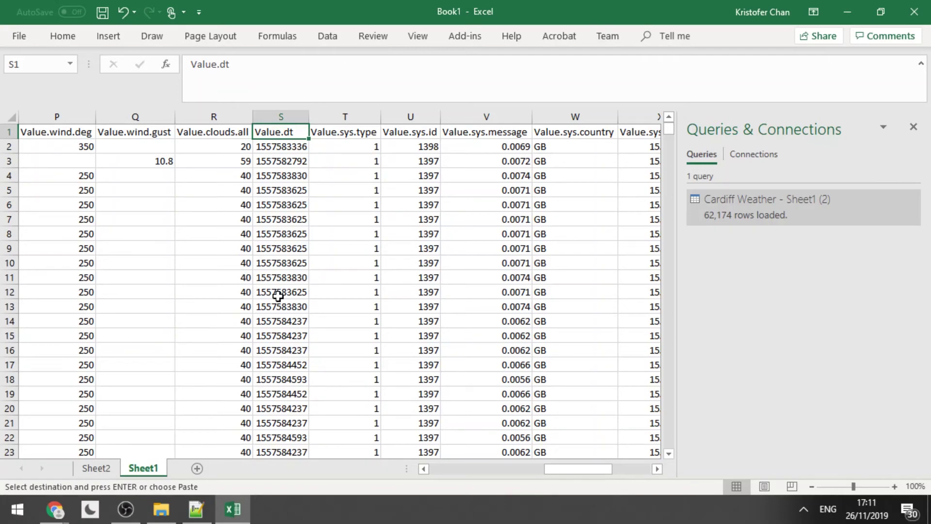
Select the table from A1 across 29 columns down to row 62175, then open the Data tab.
scroll(278, 296, left, 3)
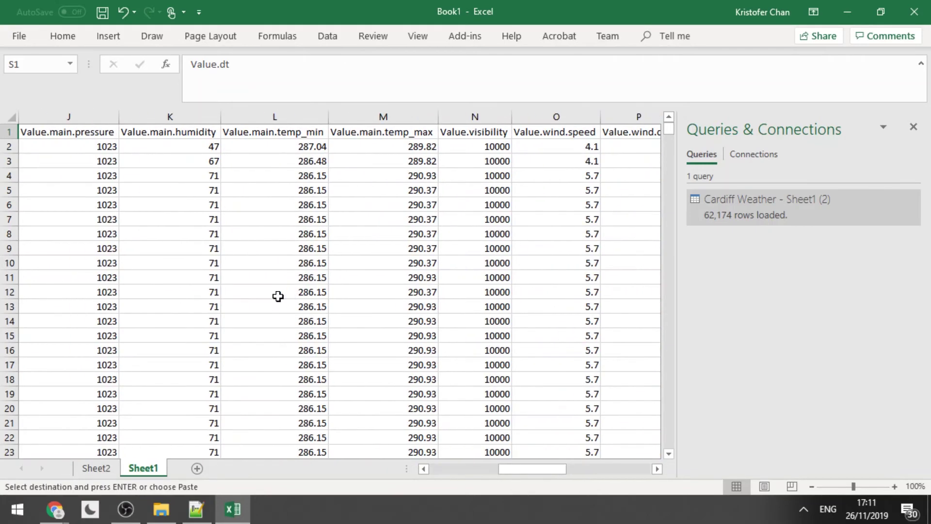
click(51, 131)
scroll(50, 130, left, 3)
scroll(51, 130, left, 1)
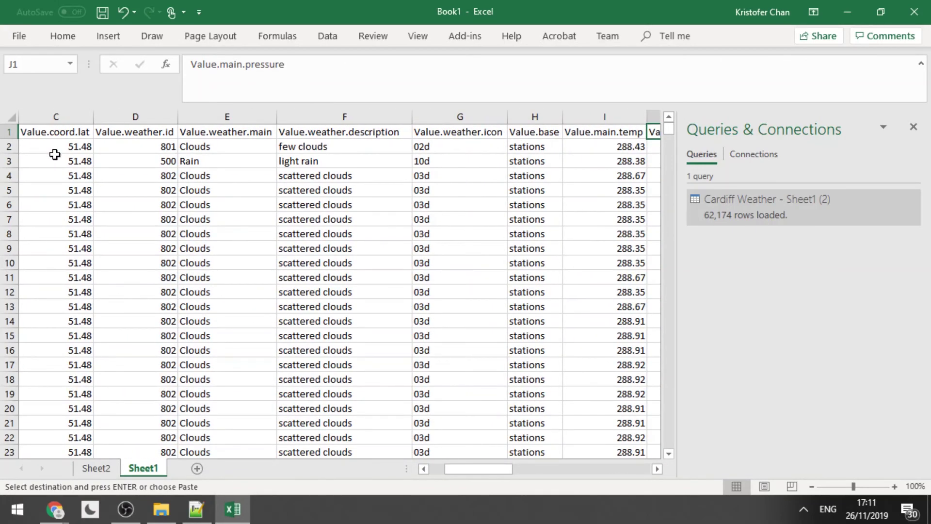
scroll(55, 155, left, 2)
click(56, 134)
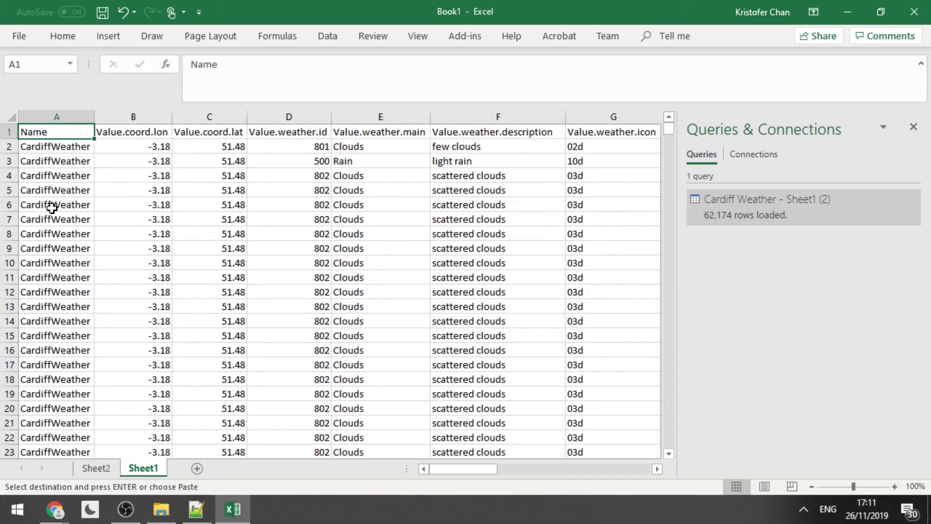
key(ctrl+shift+Right)
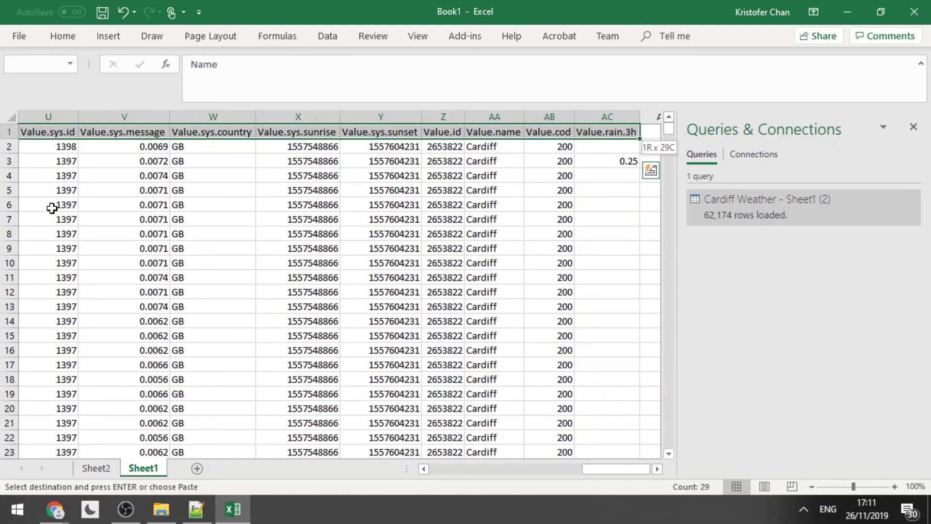
key(ctrl+shift+Down)
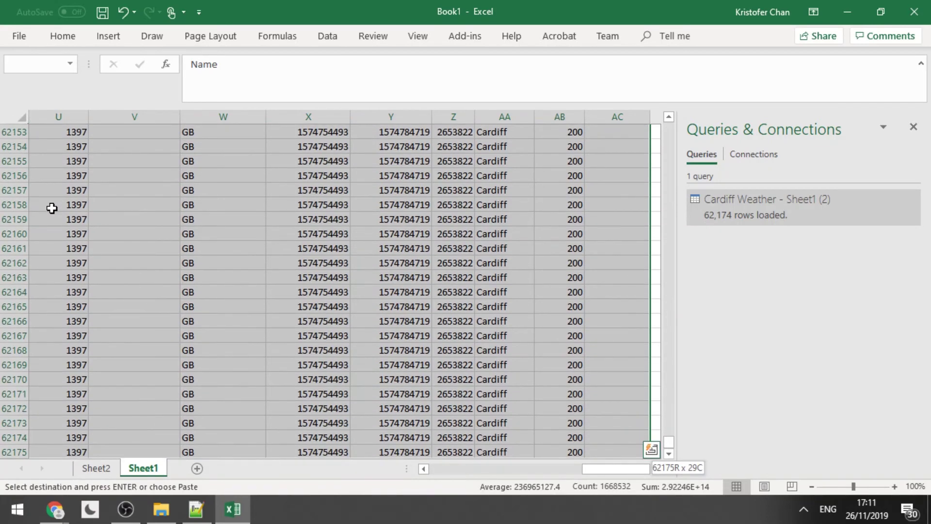
click(670, 453)
click(670, 453)
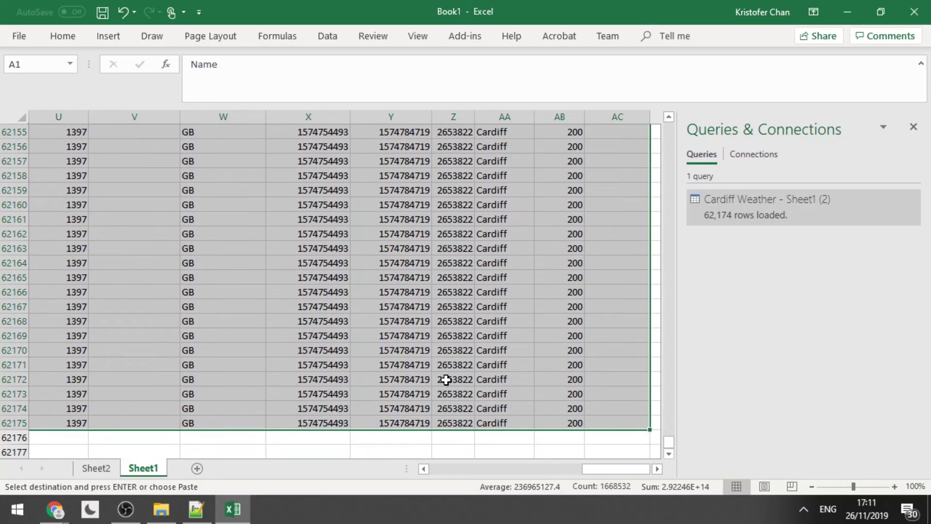
click(330, 42)
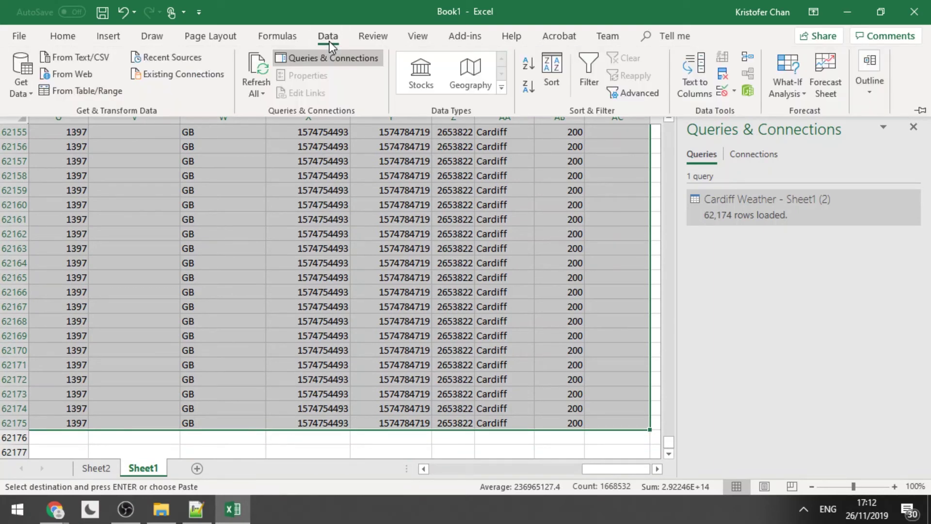
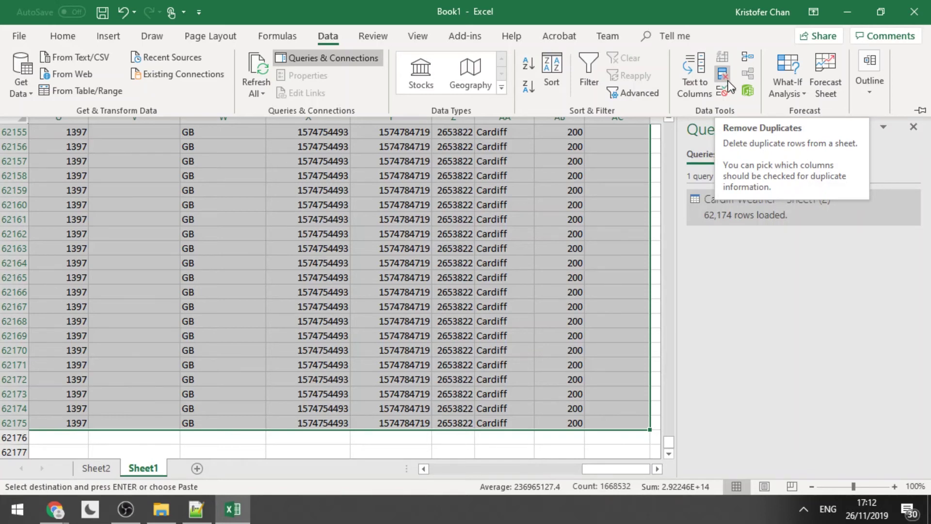
Remove duplicate rows judged on Value.dt alone, dropping 26437 and keeping 35737 unique rows.
click(727, 83)
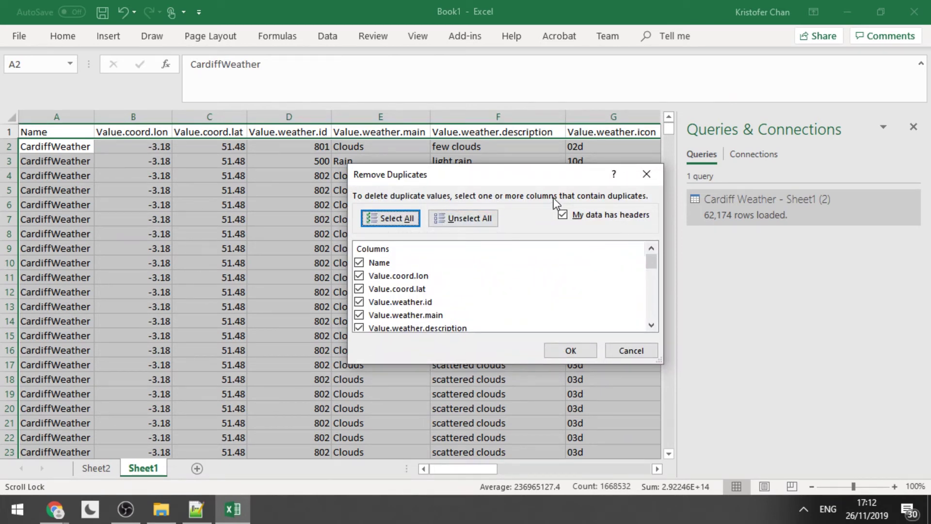
click(464, 218)
drag(650, 261, 651, 299)
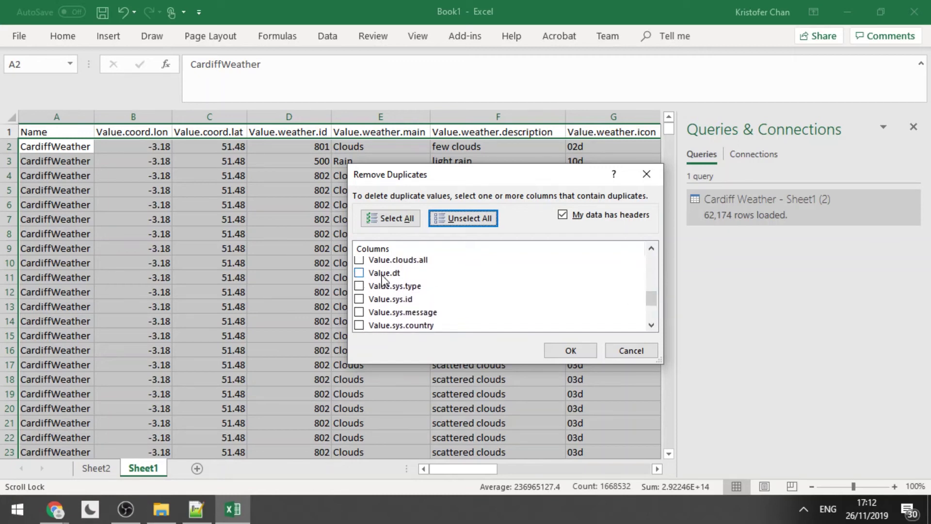
click(359, 273)
click(569, 350)
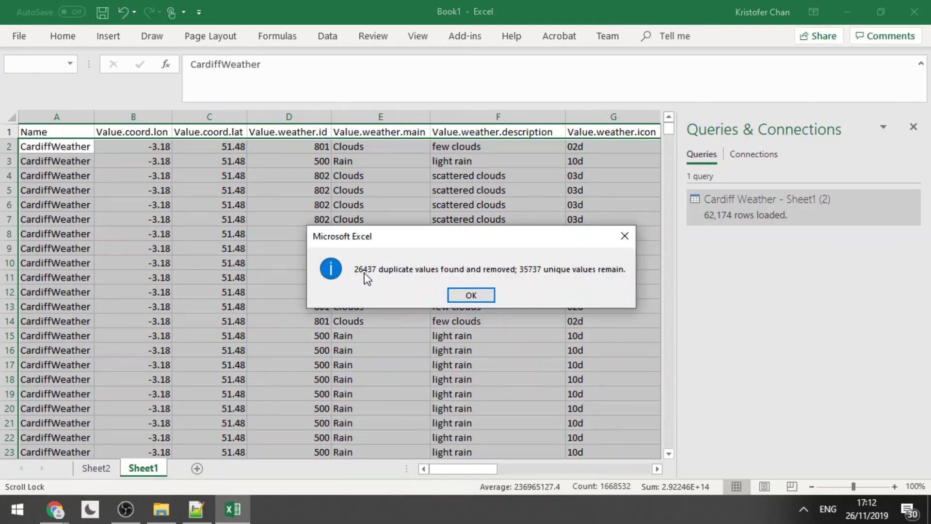
click(470, 295)
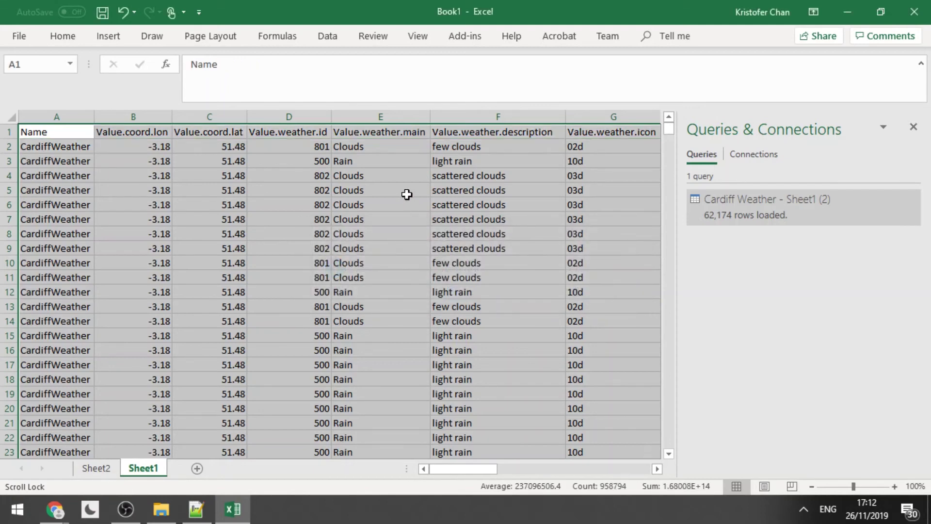
Close the Queries & Connections pane and review the column headings and the first temperature, 288.43.
click(914, 128)
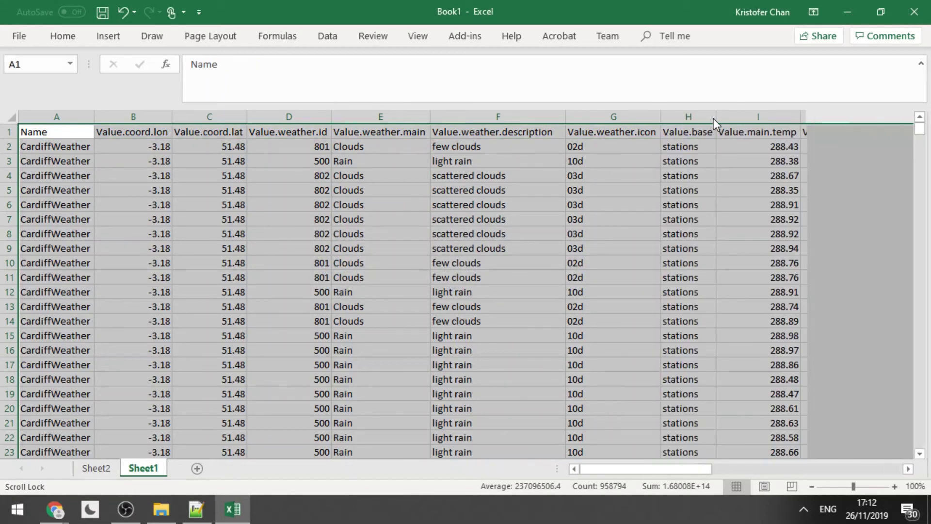
click(382, 132)
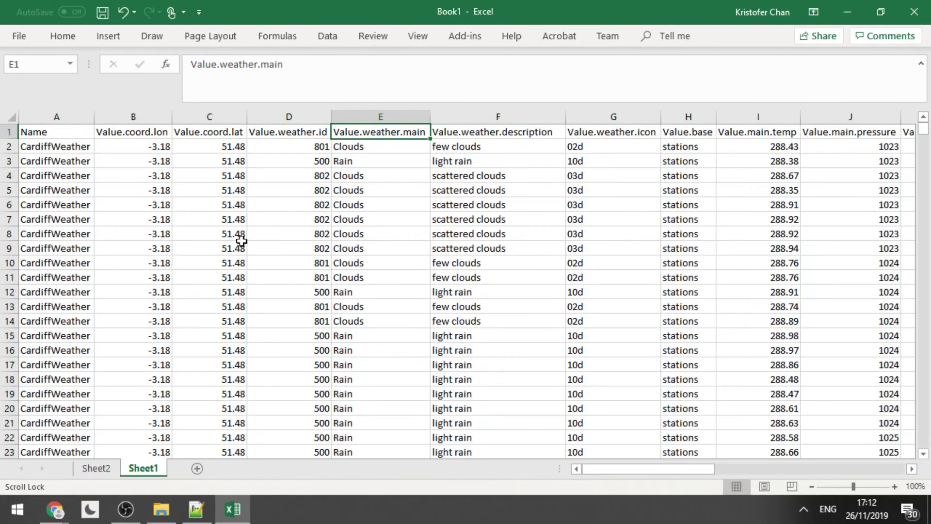
drag(659, 469, 679, 465)
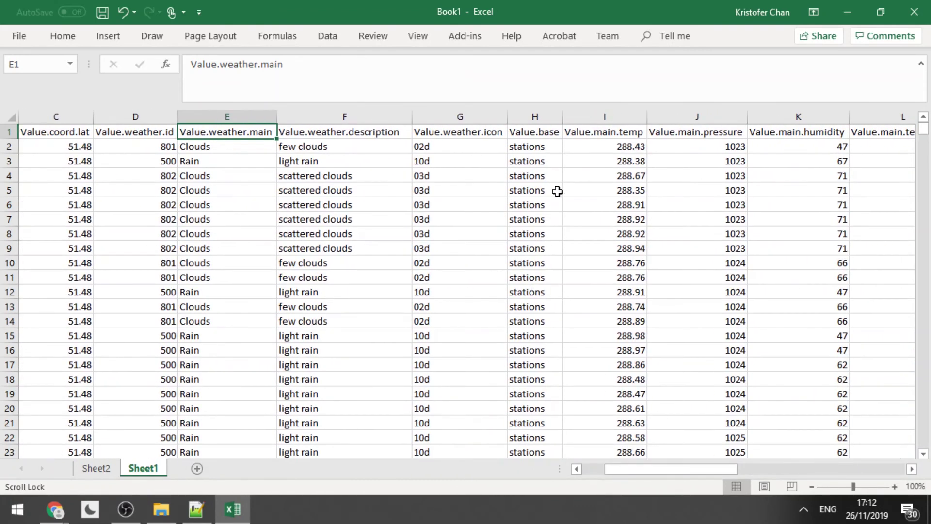
click(315, 131)
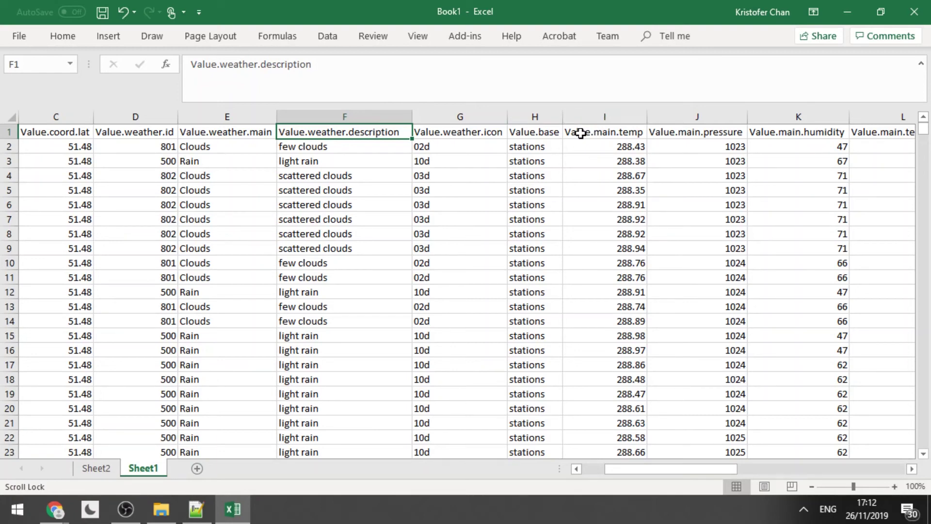
click(581, 133)
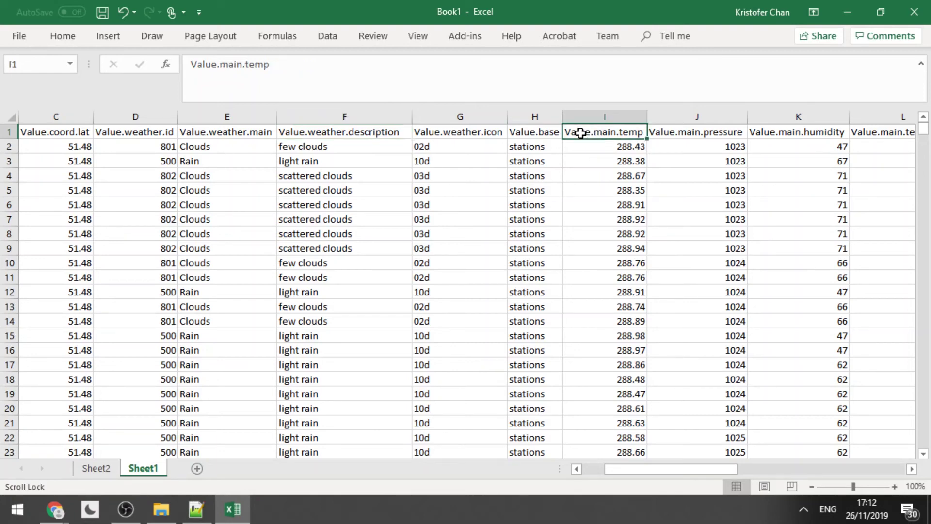
click(608, 146)
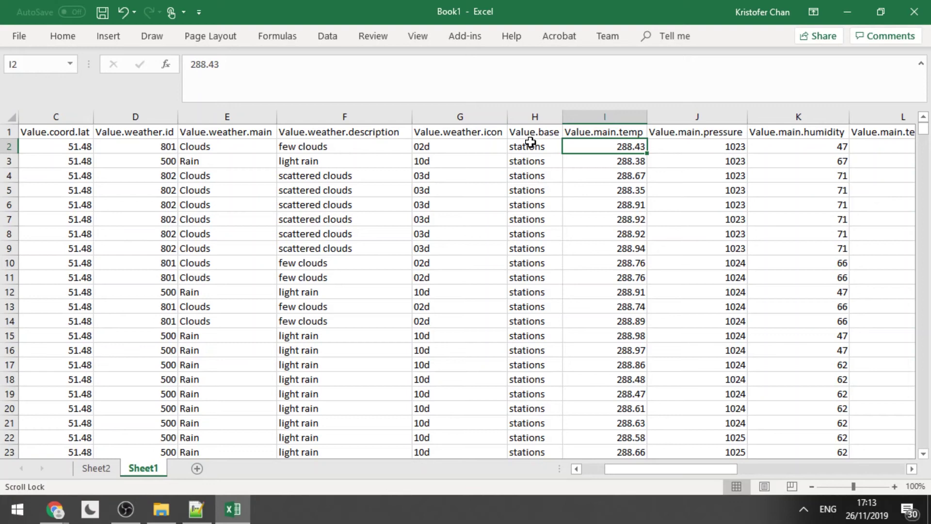
key(Right)
key(Right)
key(Right)
key(Right)
key(Right)
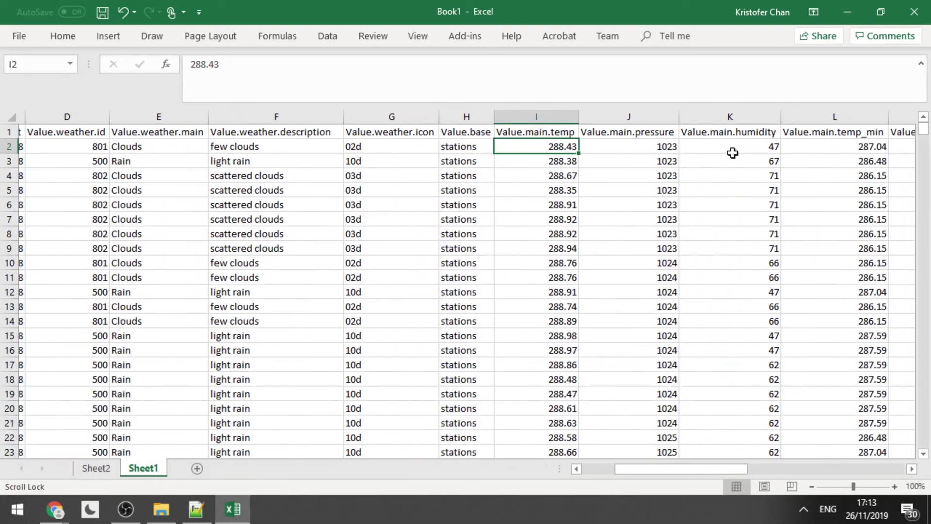
key(Right)
key(Right)
key(Right)
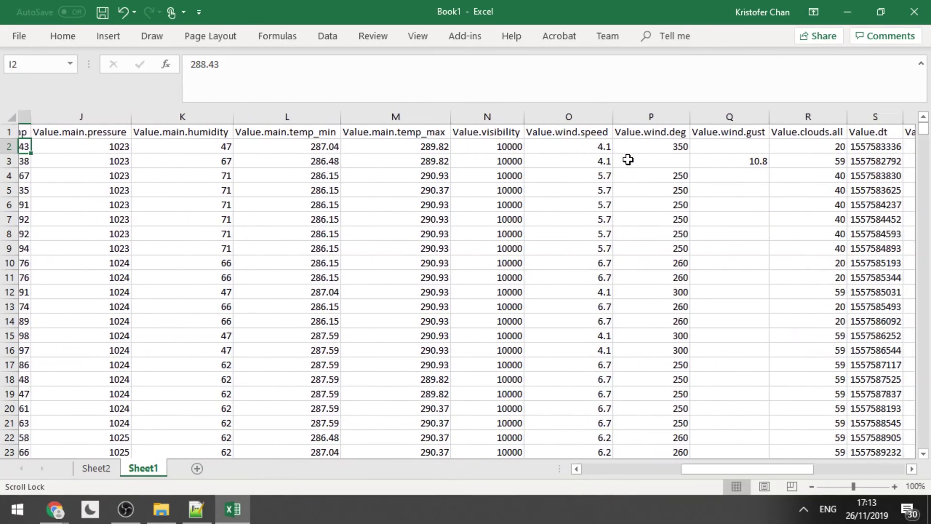
drag(734, 474, 761, 455)
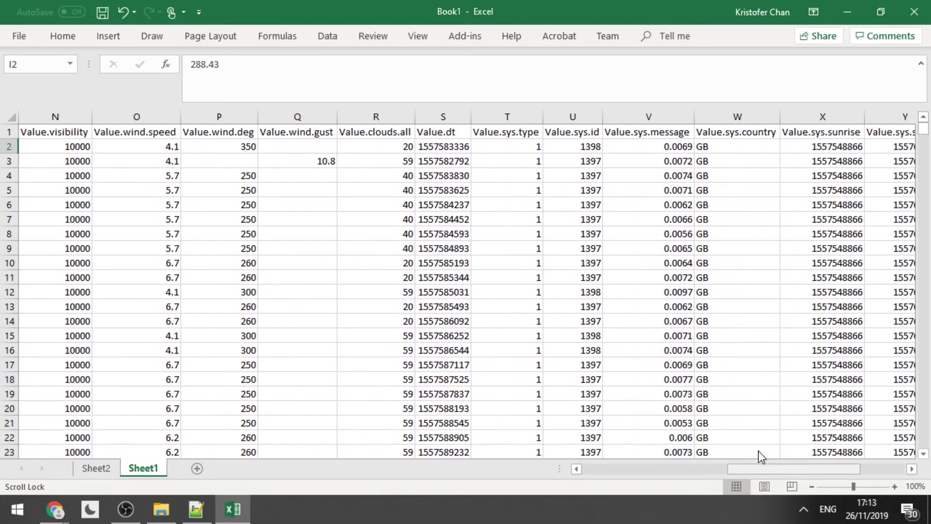
Insert two blank columns at column T, right after Value.dt, and select T2.
click(427, 132)
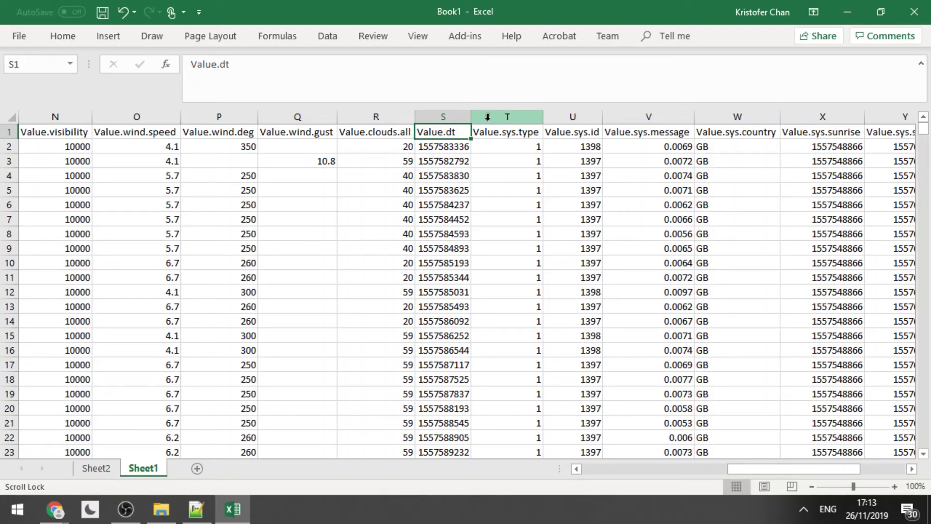
click(487, 116)
right_click(488, 117)
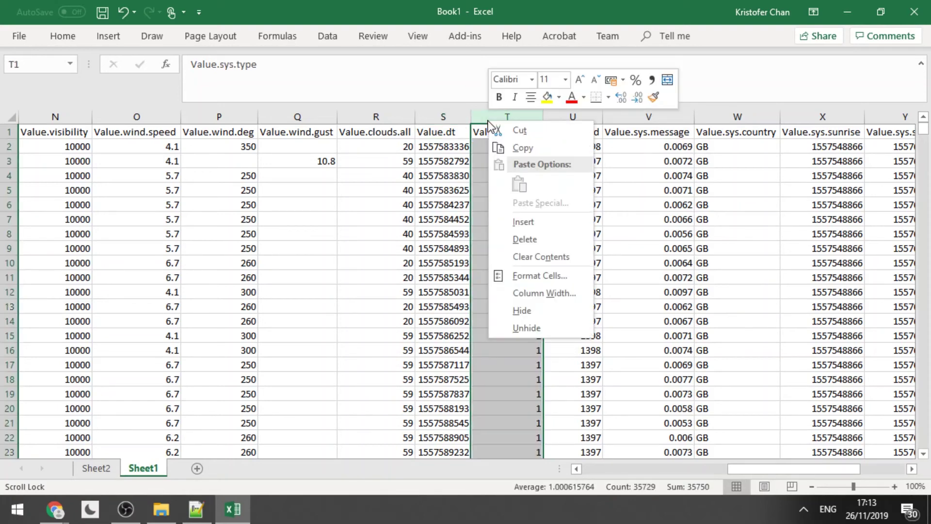
click(519, 220)
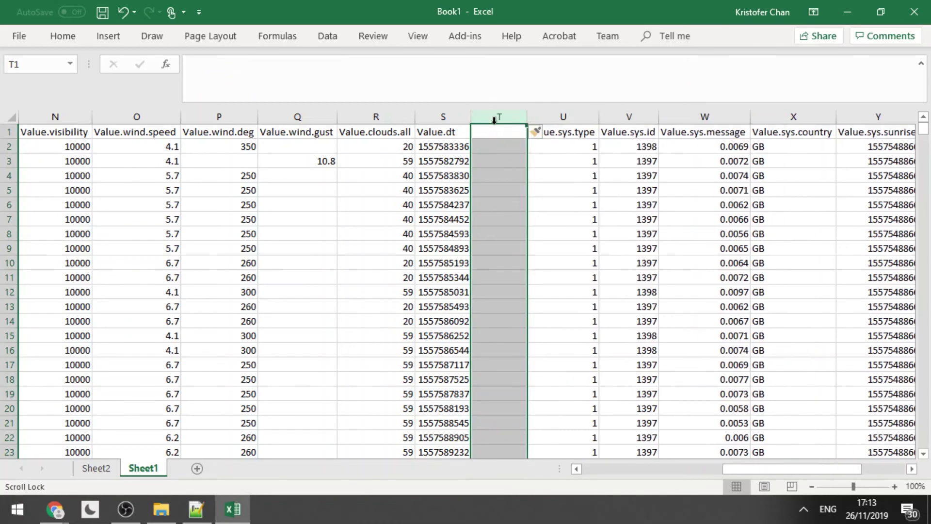
right_click(495, 116)
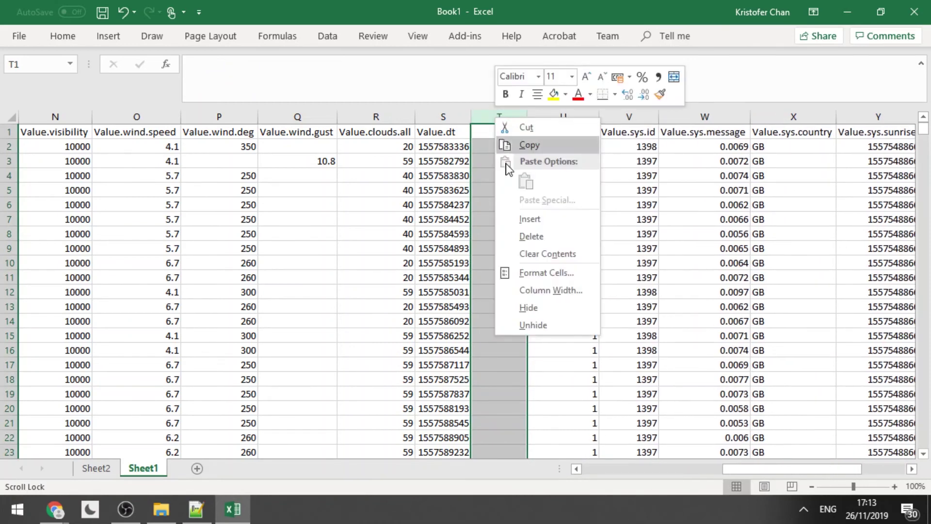
click(519, 220)
click(475, 146)
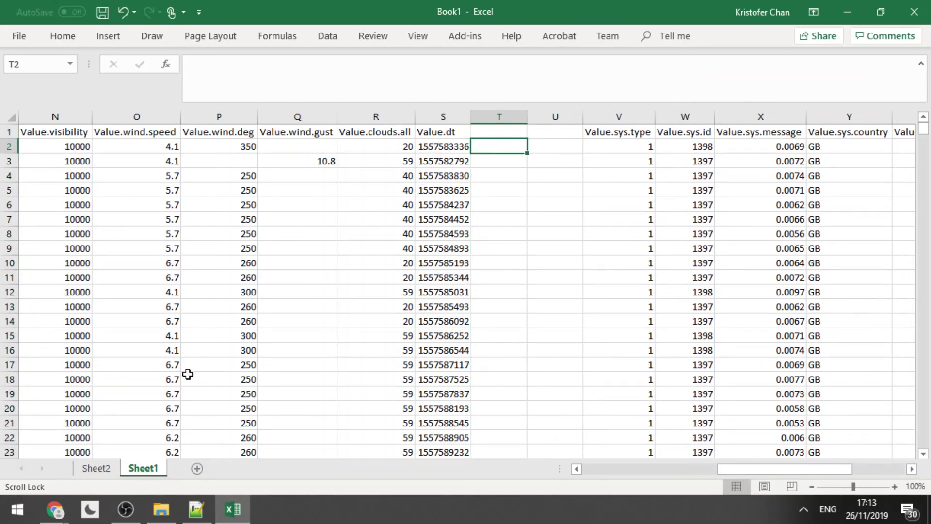
In Chrome, search Google in a new tab for 'unix time to time excel'.
mouse_move(55, 509)
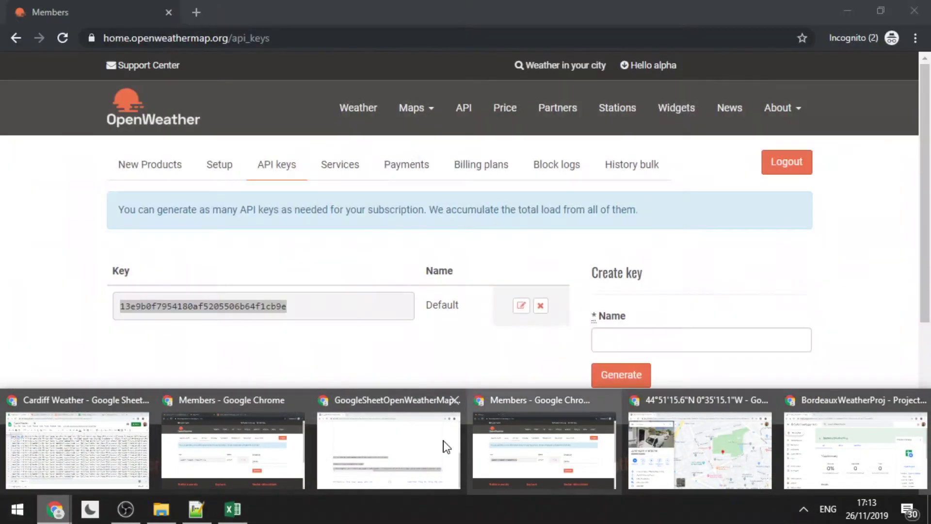
click(427, 443)
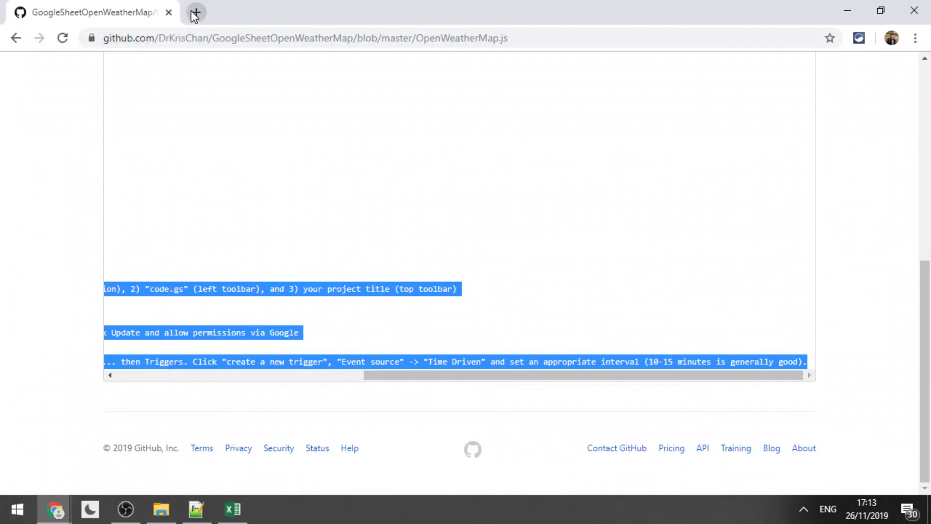
click(193, 12)
text(uni)
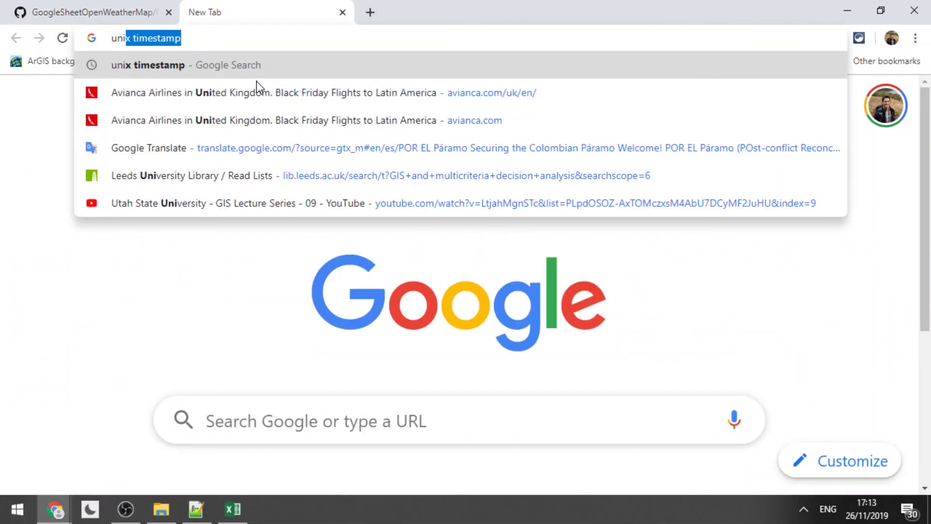
text(x time to time)
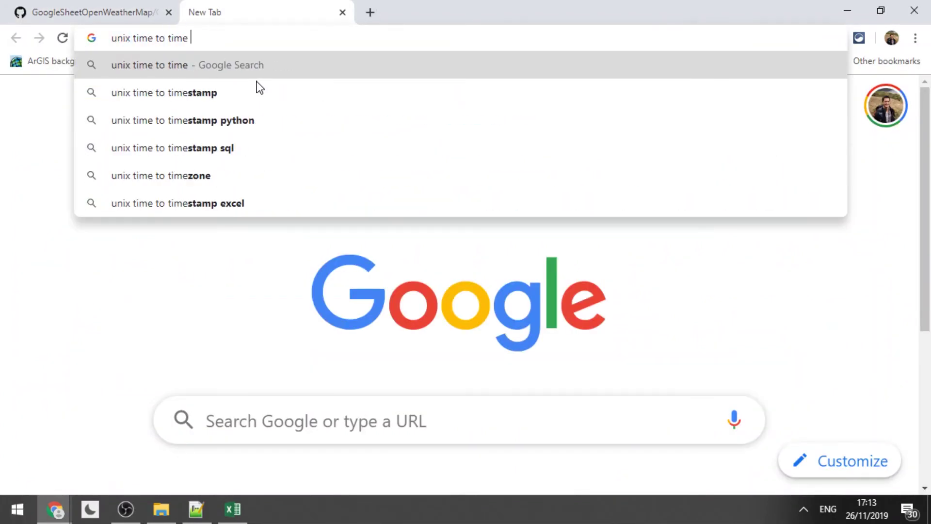
text( excel)
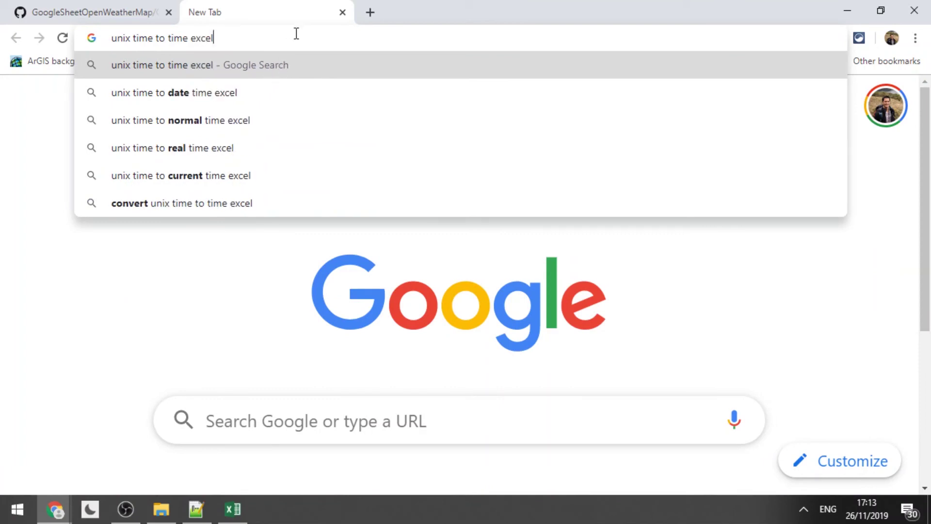
key(Return)
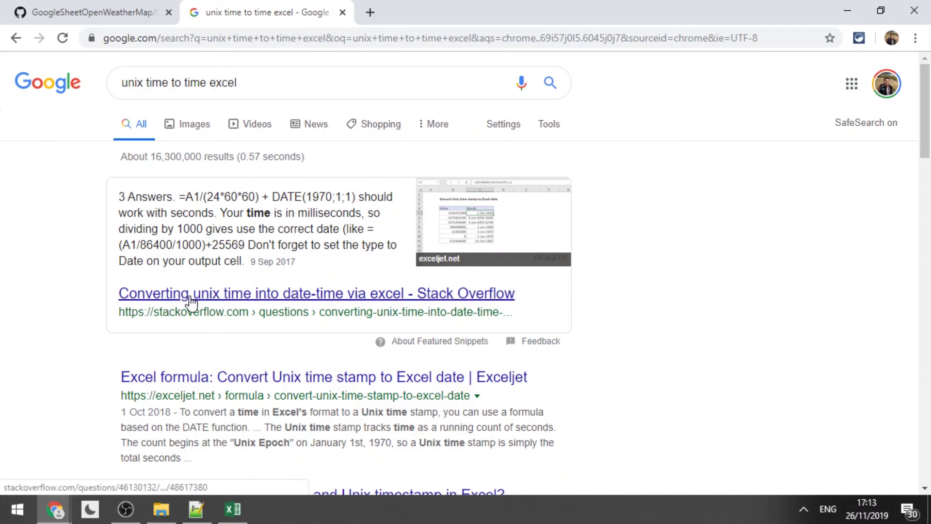
Open the Stack Overflow answer, dismiss its cookie notice, and highlight the LEFT formula.
click(220, 301)
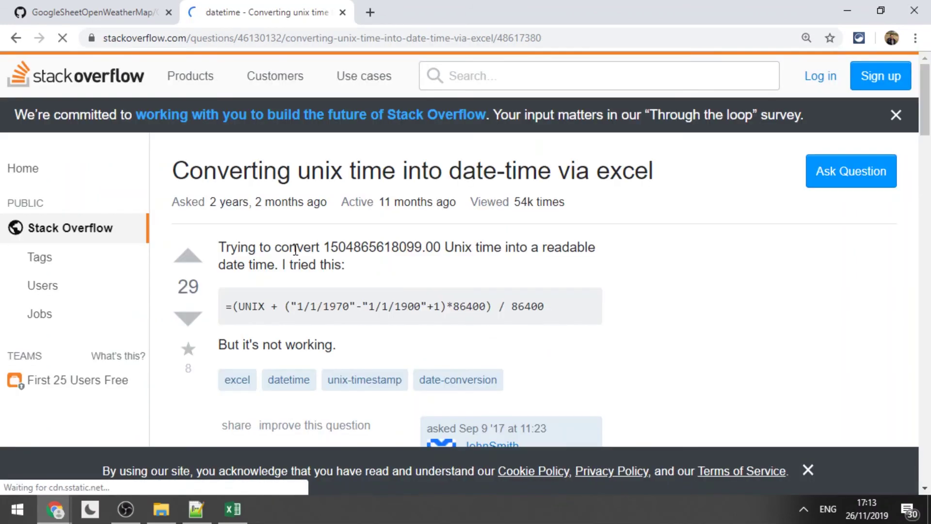
drag(925, 95, 926, 184)
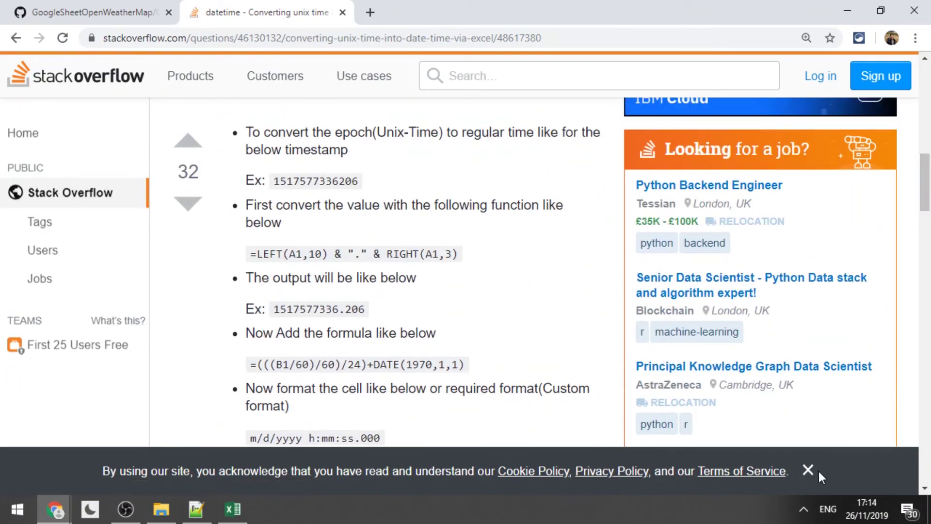
click(809, 470)
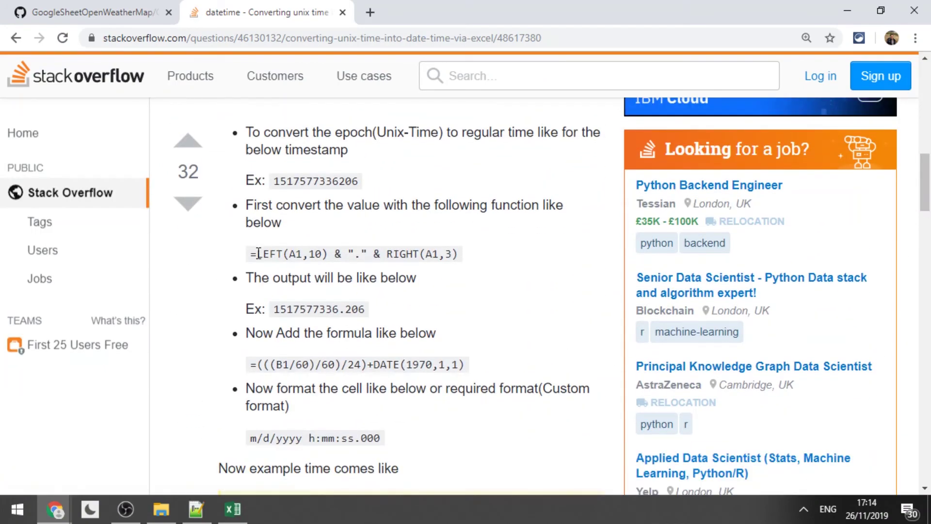
drag(250, 253, 461, 253)
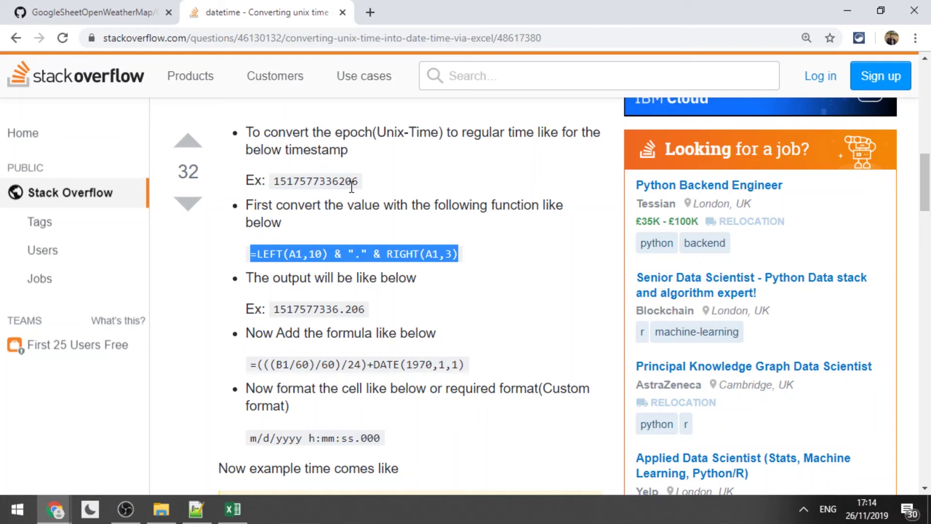
key(alt+Tab)
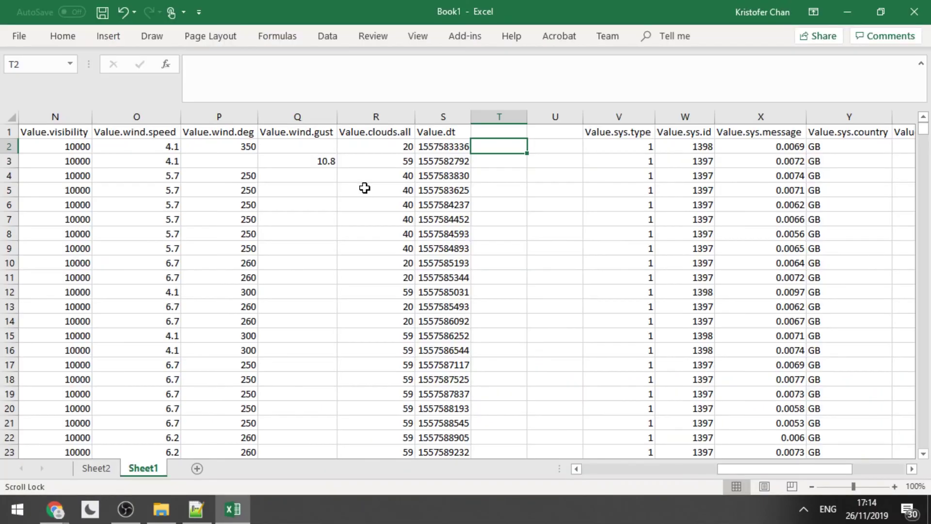
Copy the answer's =LEFT(A1,10) & "." & RIGHT(A1,3) formula and paste it into T2.
text(=)
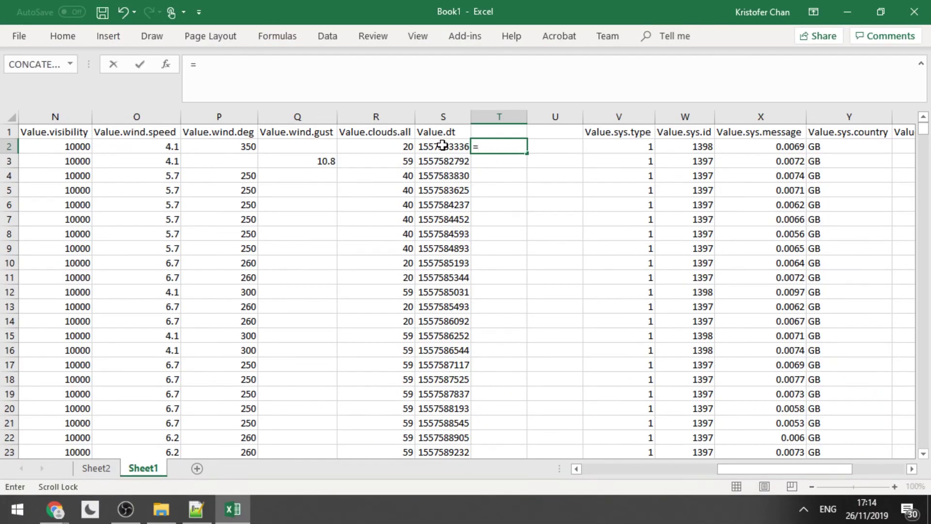
key(BackSpace)
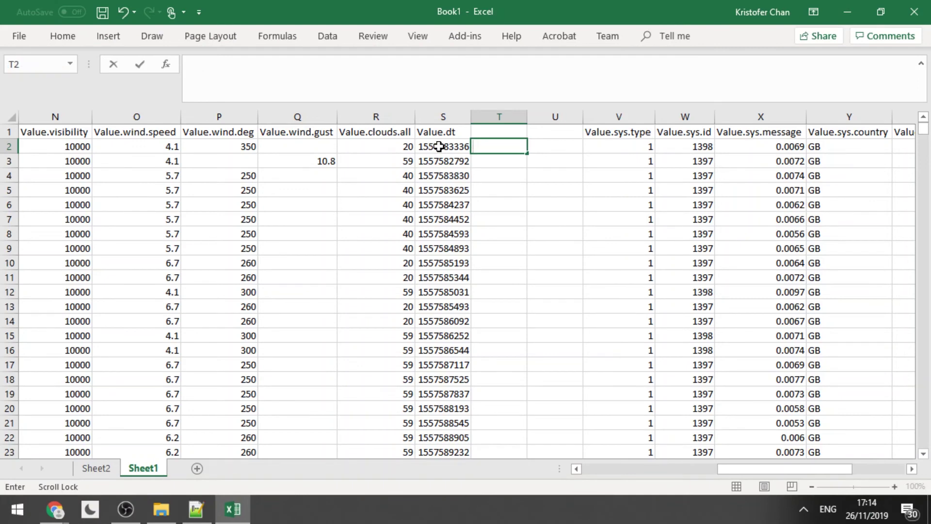
key(alt+Tab)
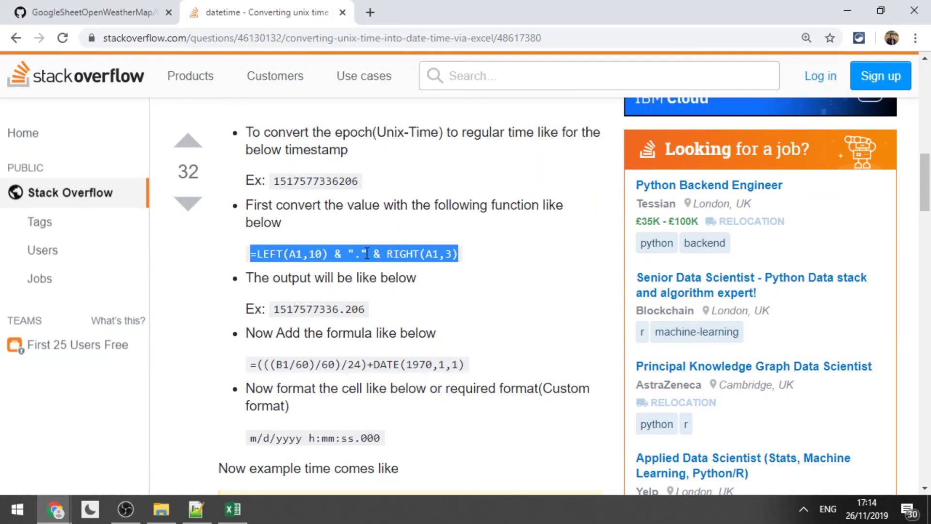
right_click(367, 253)
click(386, 266)
key(alt+Tab)
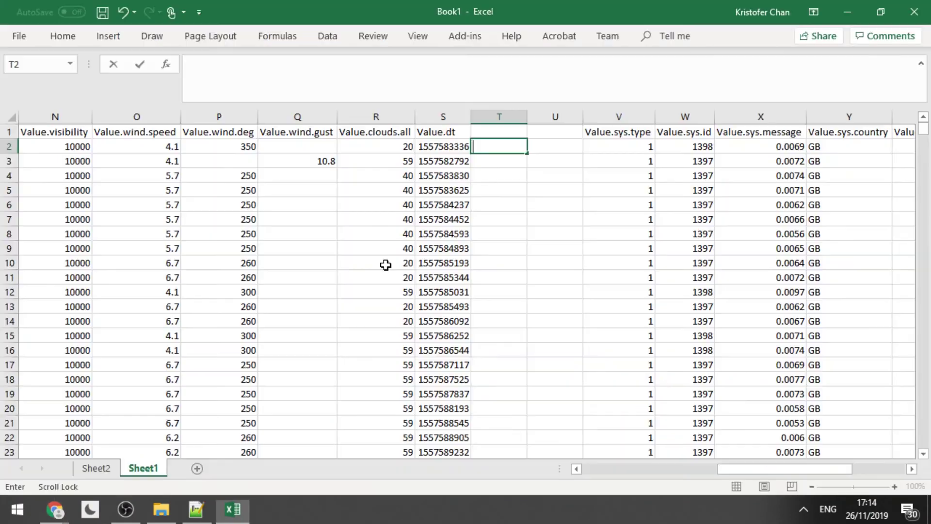
key(Return)
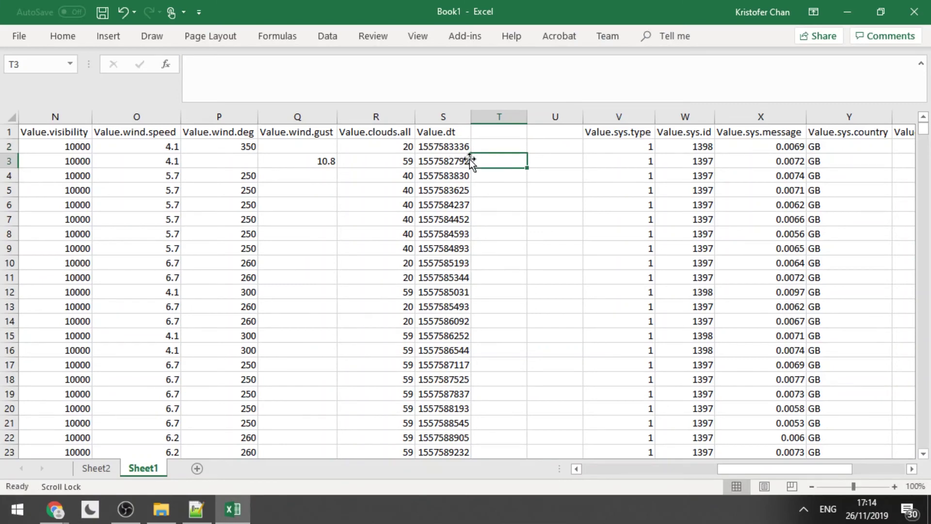
click(484, 147)
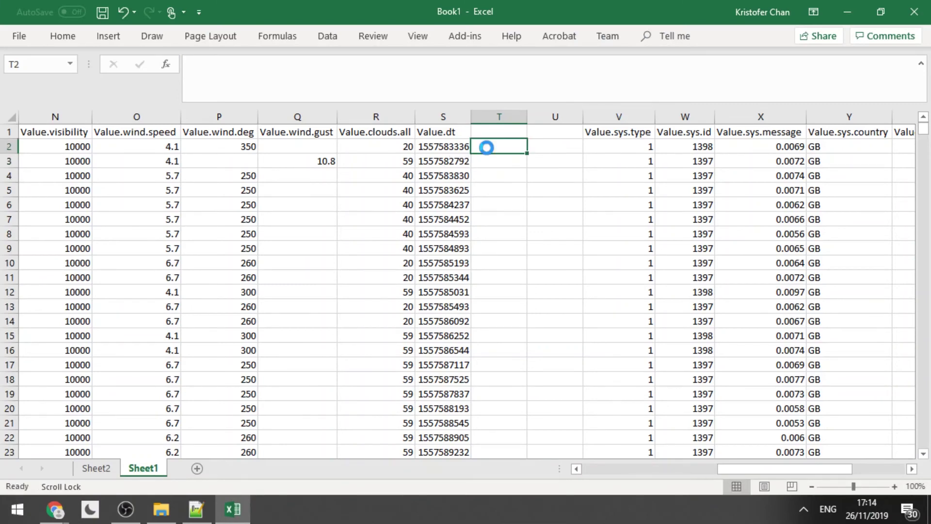
key(ctrl+v)
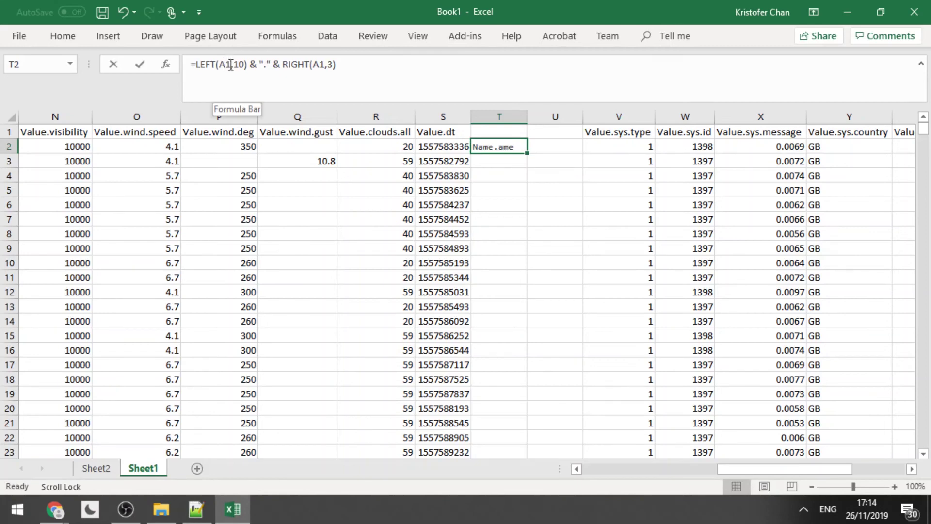
Replace both A1 references with S2 so T2 shows 1557583336.336.
click(226, 64)
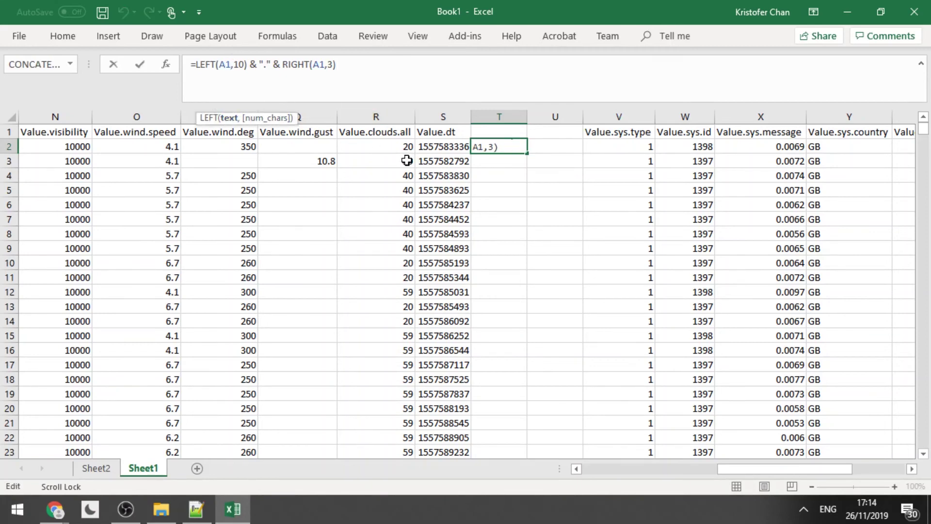
key(BackSpace)
key(BackSpace)
click(446, 146)
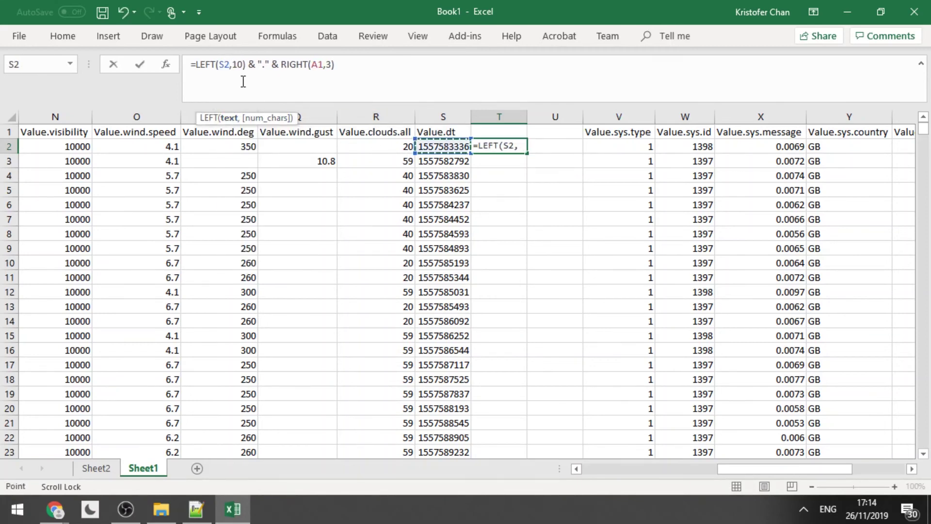
double_click(323, 64)
key(BackSpace)
click(460, 147)
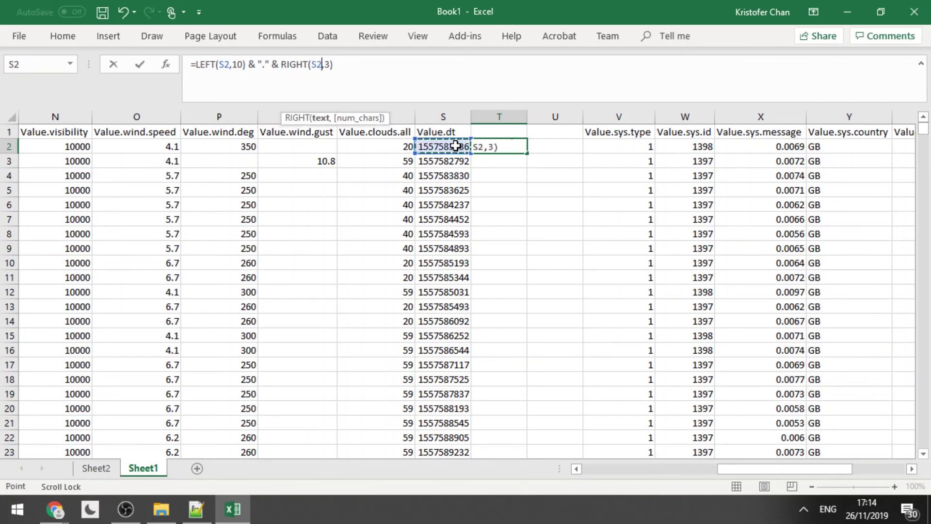
key(Return)
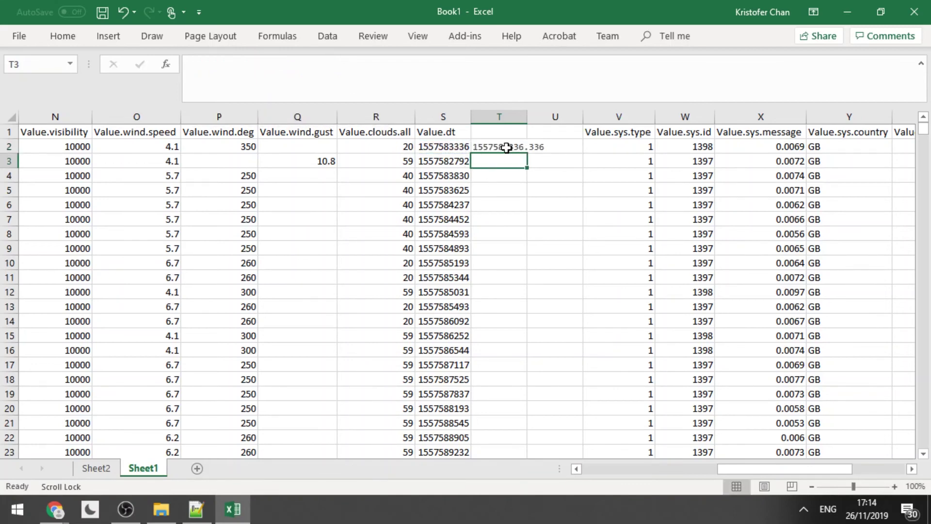
click(505, 147)
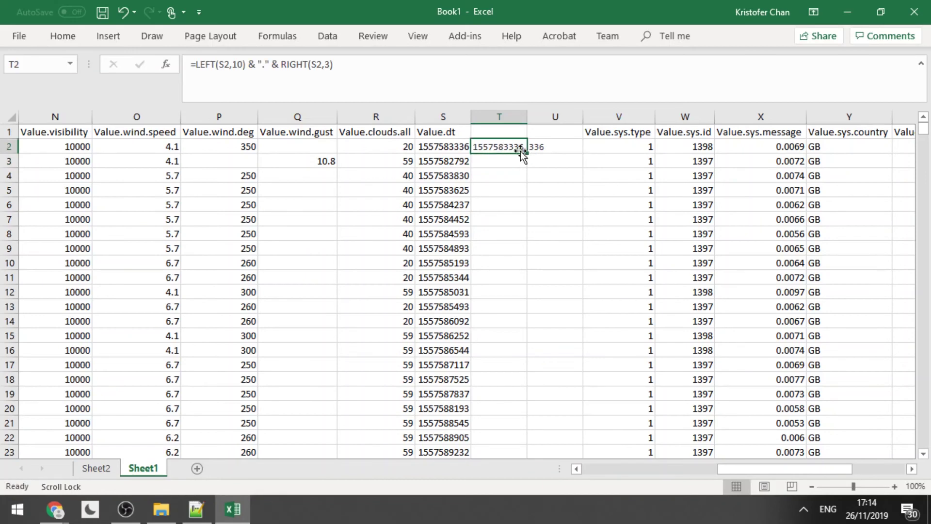
key(alt+Tab)
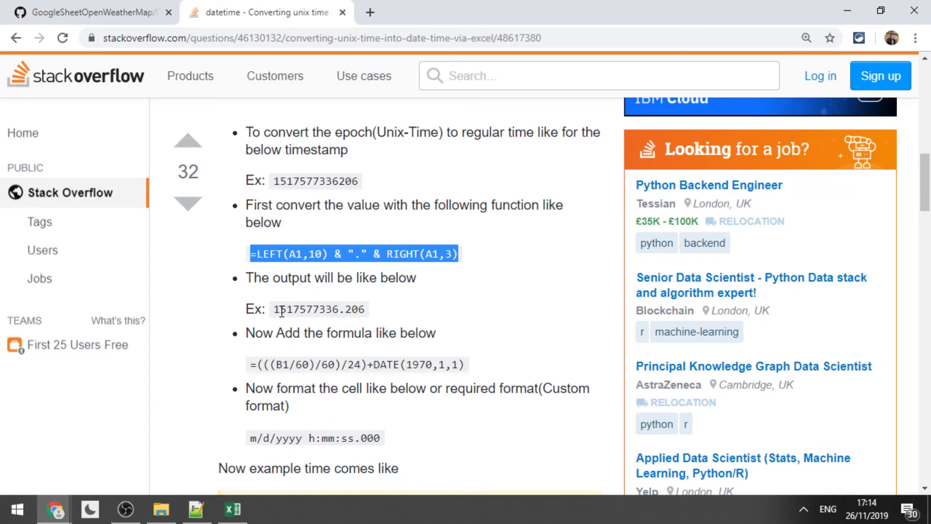
Copy the answer's =(((B1/60)/60)/24)+DATE(1970,1,1) formula and select U2 in Excel.
drag(251, 367, 464, 363)
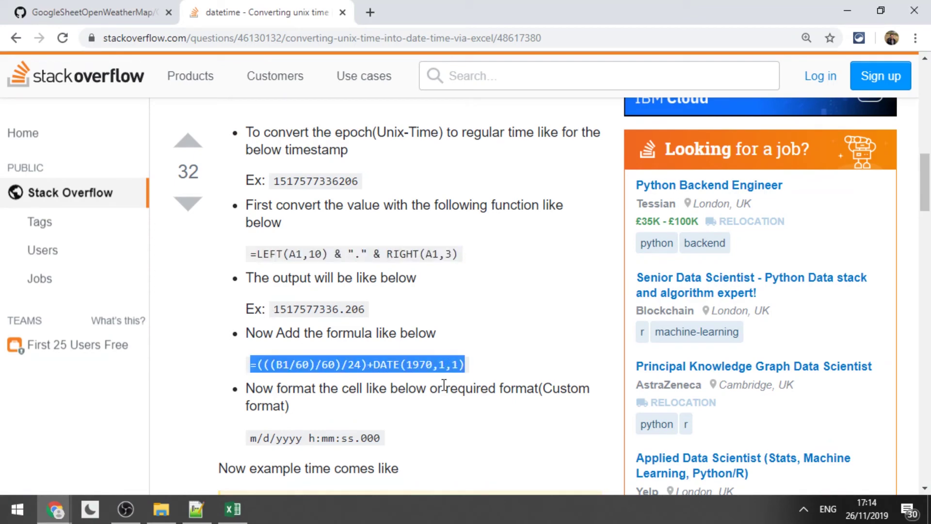
right_click(429, 364)
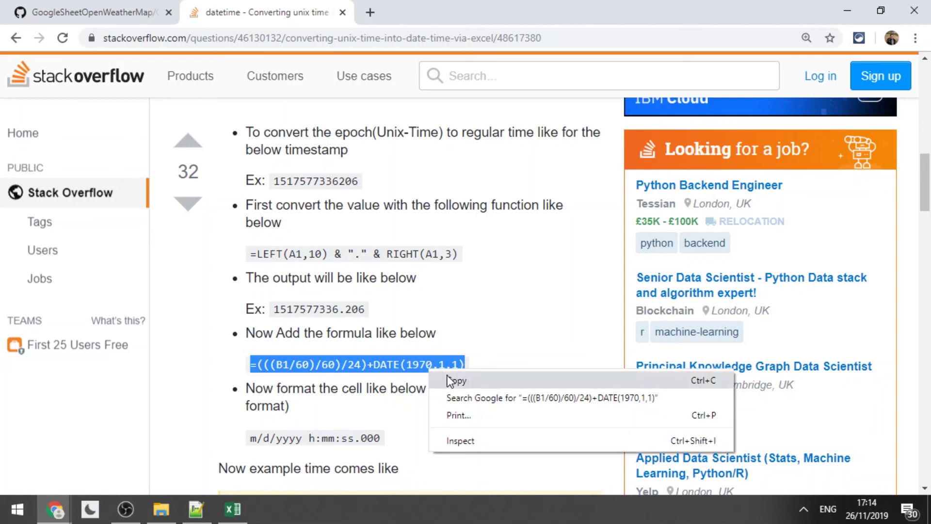
click(447, 378)
key(alt+Tab)
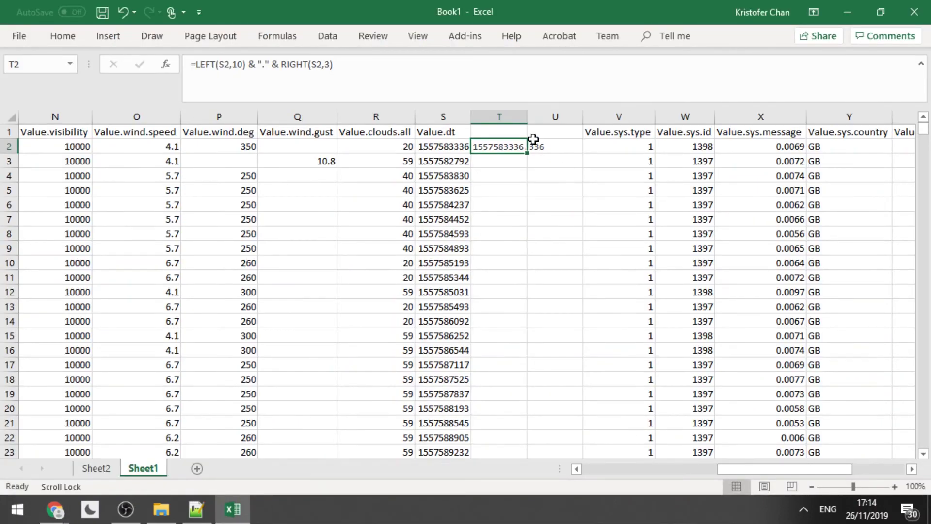
click(557, 149)
right_click(561, 149)
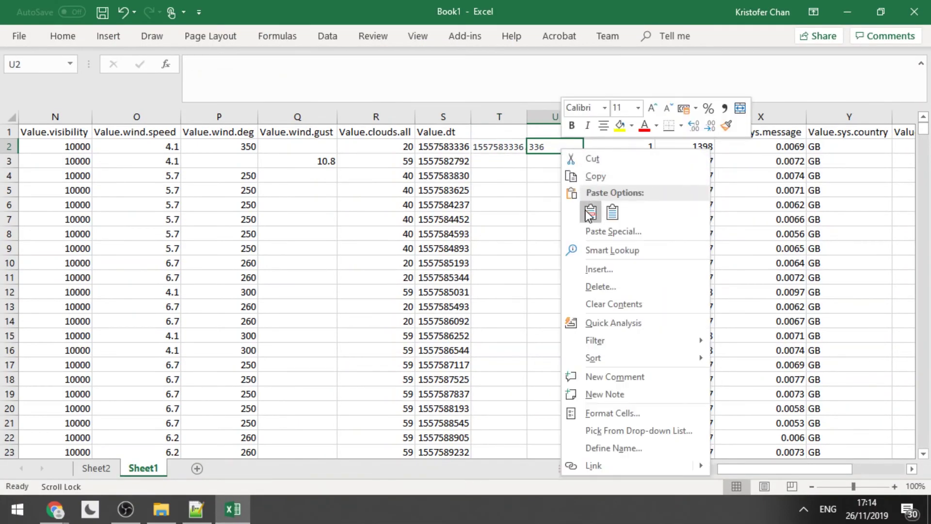
Enter =(((T2/60)/60)/24)+DATE(1970,1,1) in U2, replacing B1 with T2.
click(365, 72)
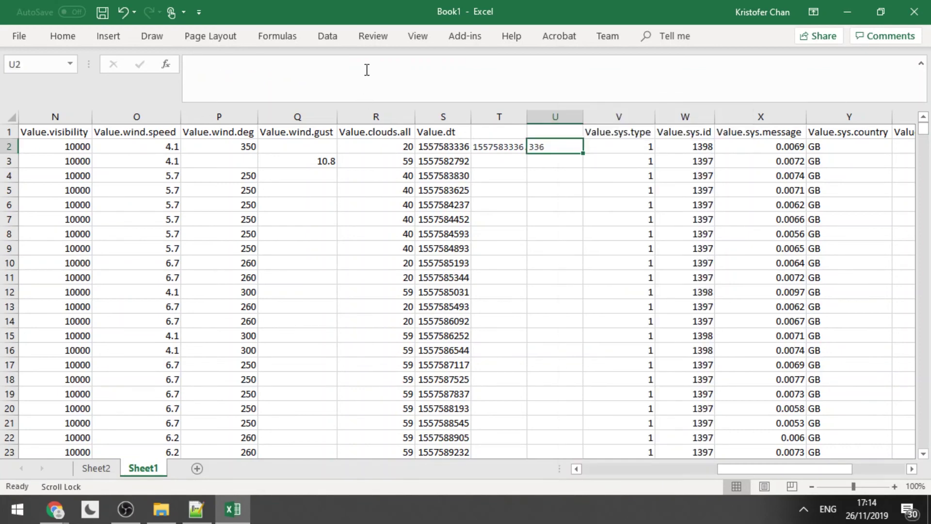
right_click(364, 69)
click(394, 133)
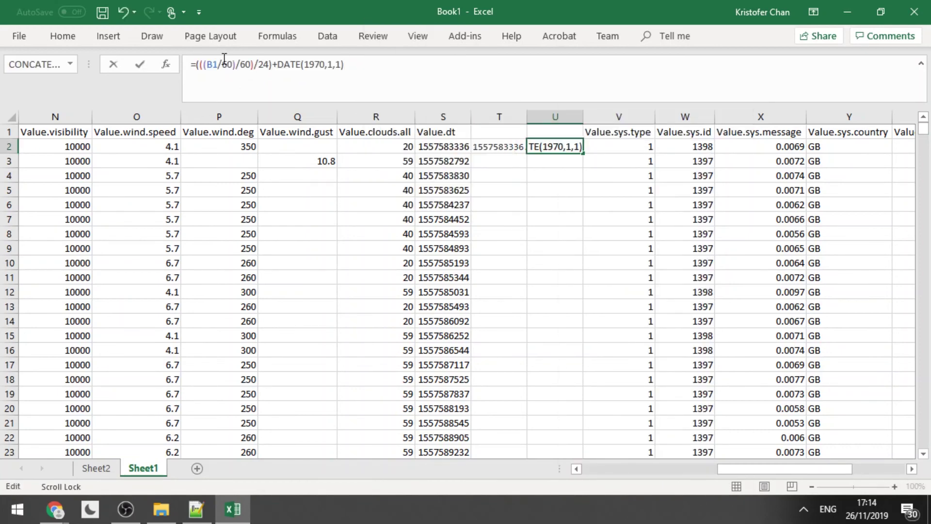
drag(217, 66, 212, 66)
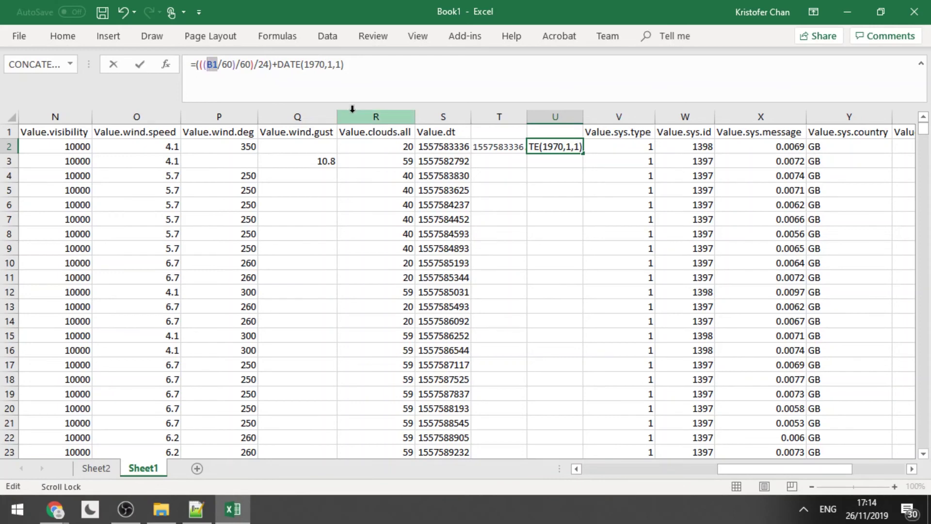
key(Delete)
click(499, 147)
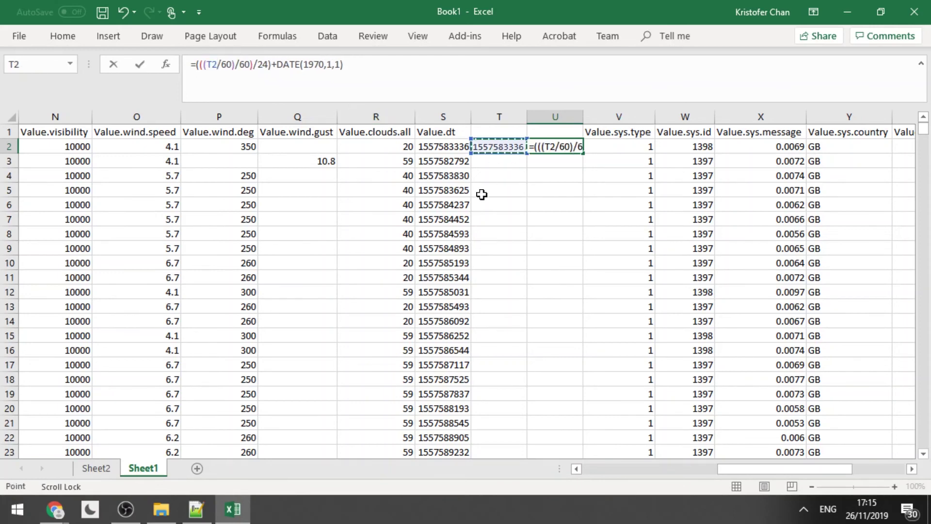
key(Return)
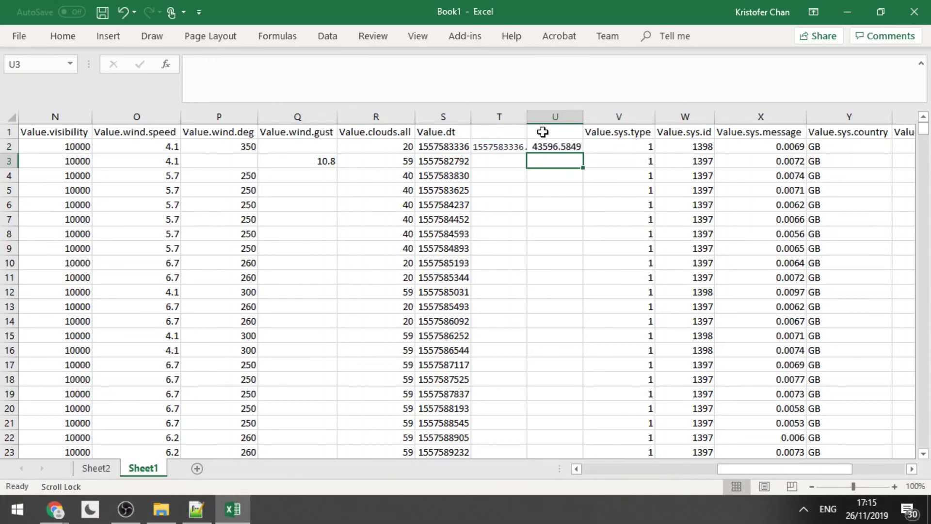
Fill the T2 and U2 formulas down their columns for every data row.
click(544, 144)
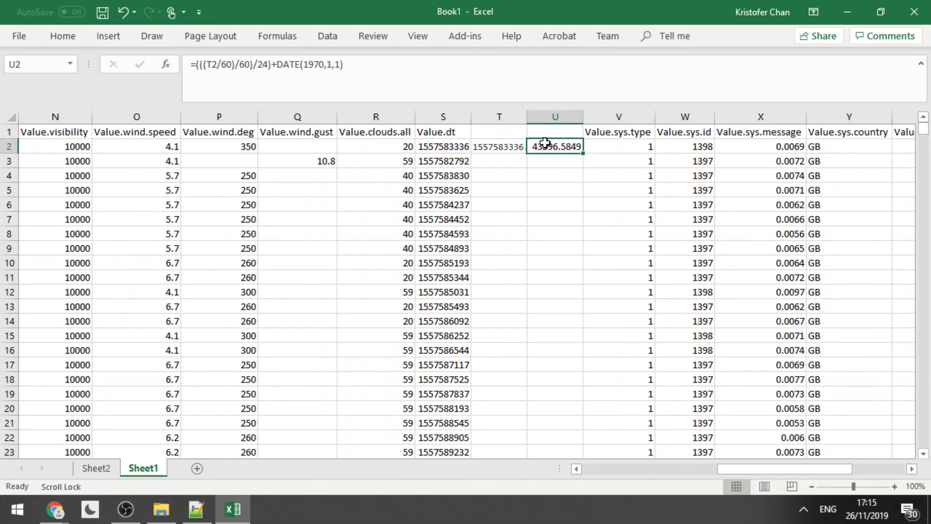
click(556, 116)
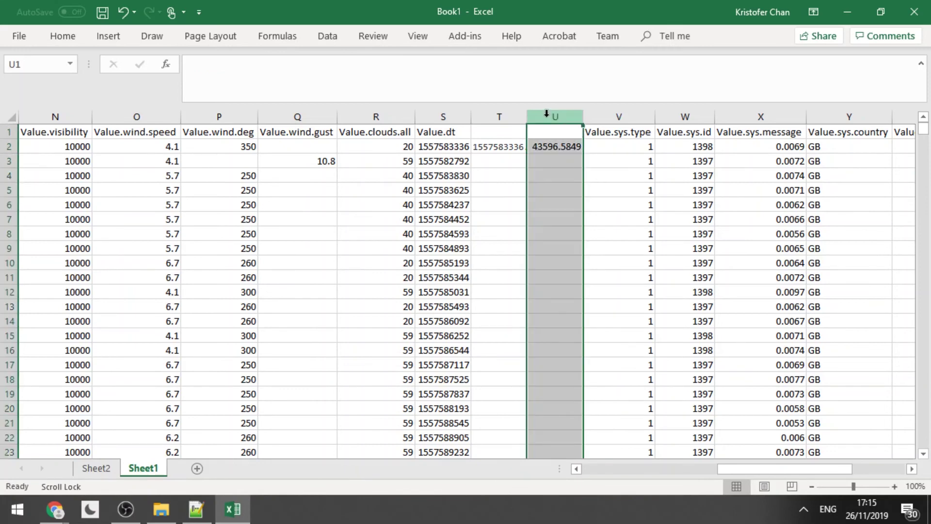
click(505, 146)
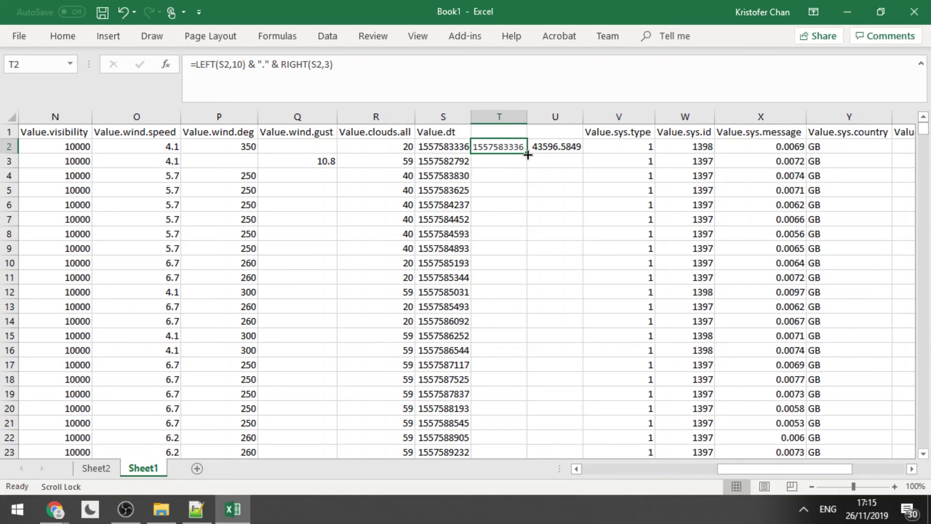
double_click(528, 154)
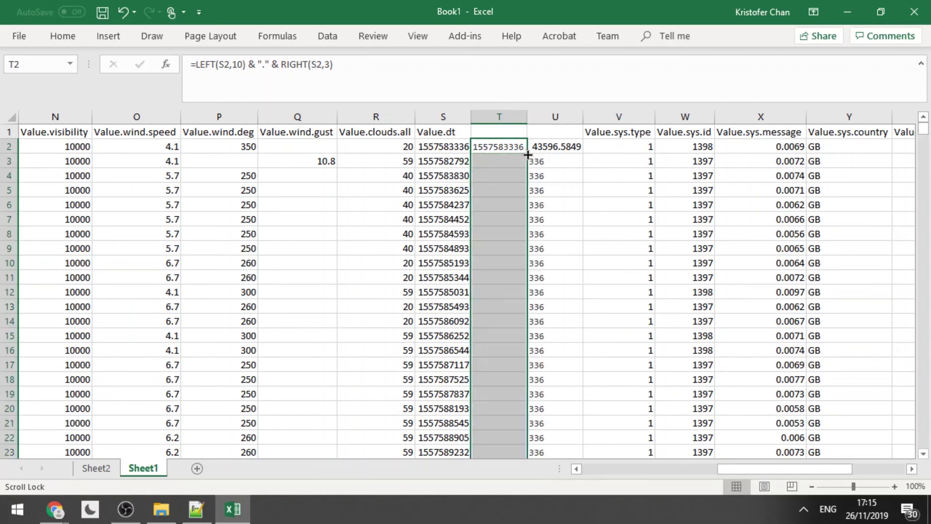
click(541, 147)
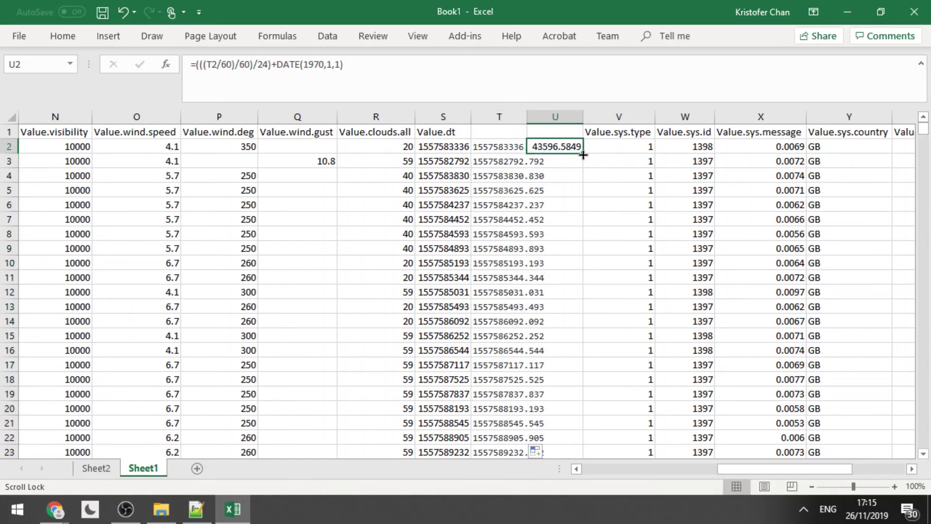
double_click(582, 154)
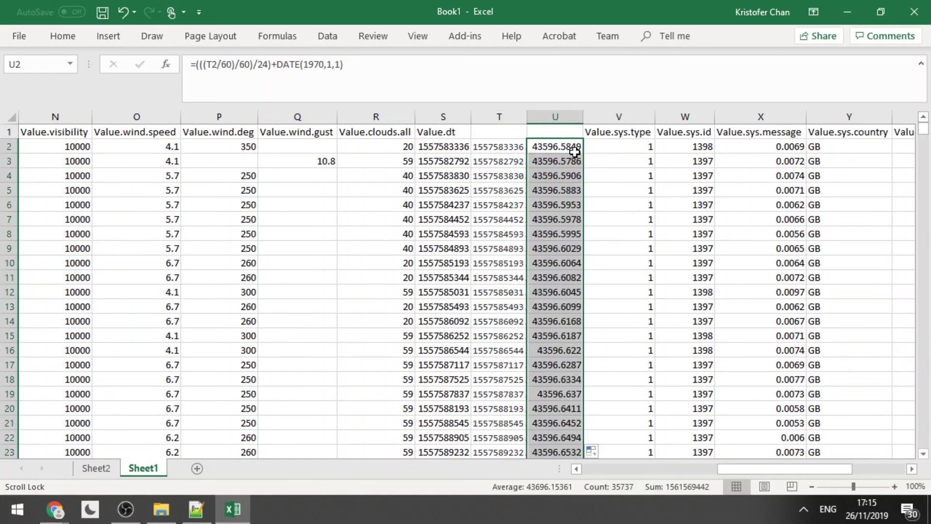
click(570, 148)
Copy column U and insert the copied cells as a duplicate column beside it.
click(552, 109)
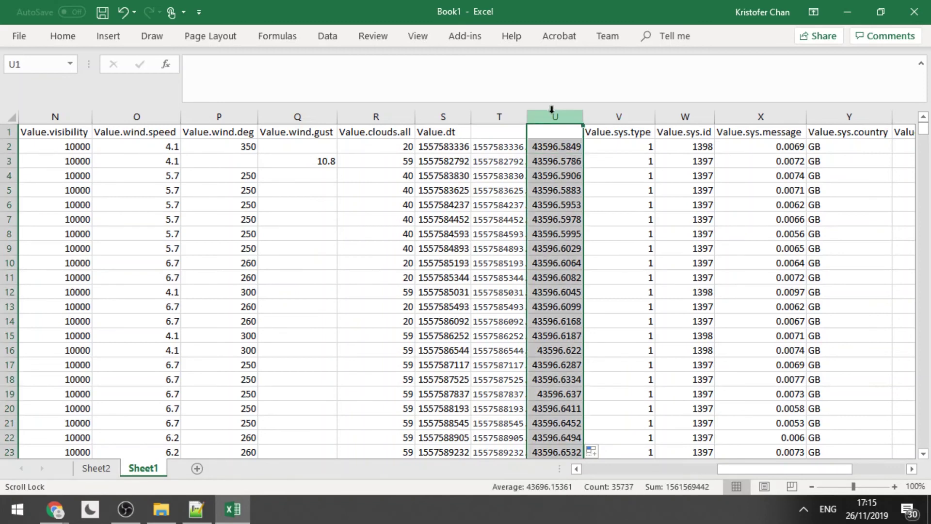
right_click(552, 109)
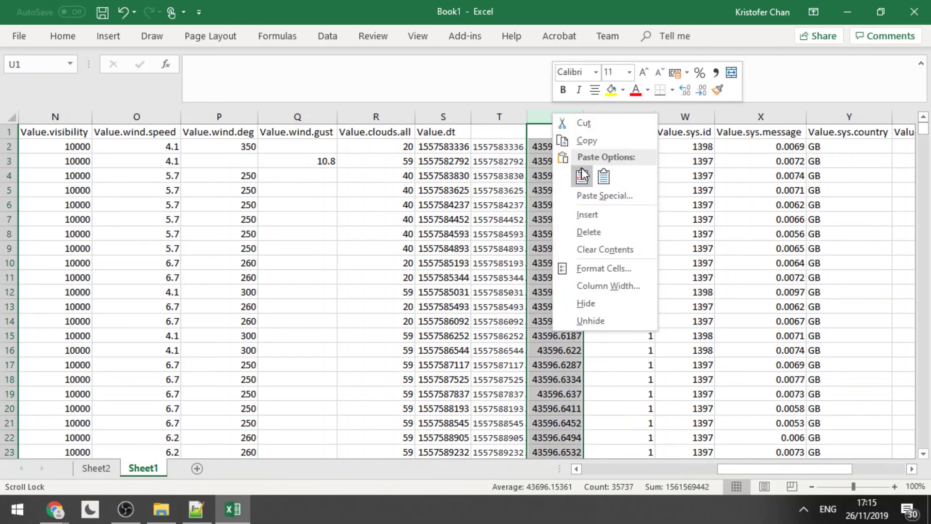
click(568, 140)
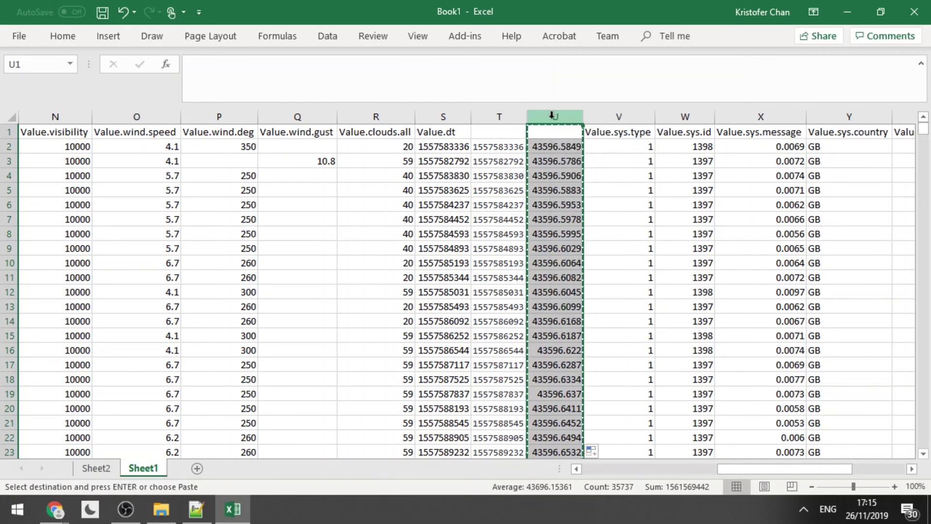
right_click(552, 115)
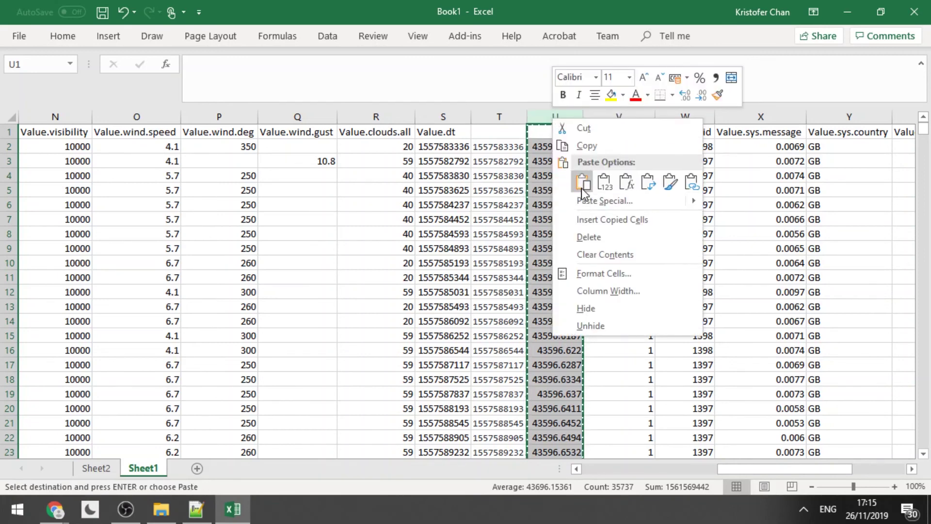
click(589, 220)
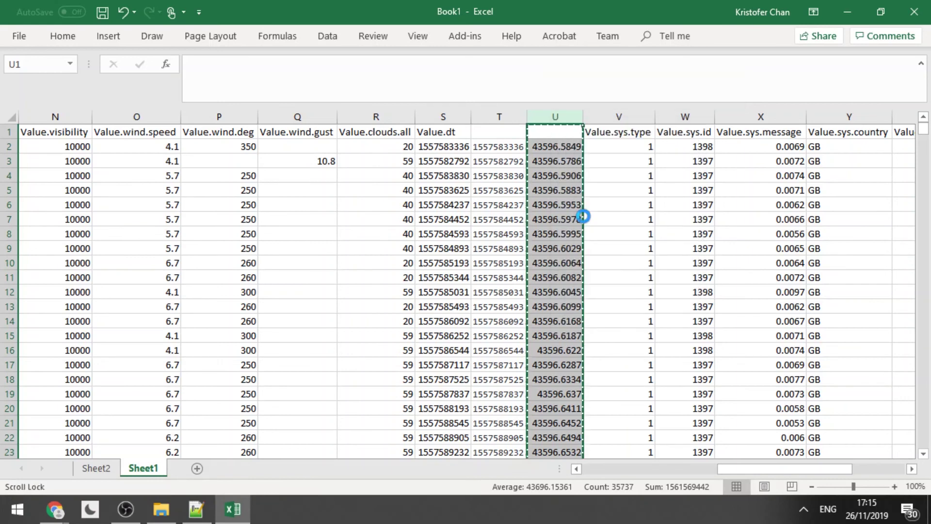
click(548, 151)
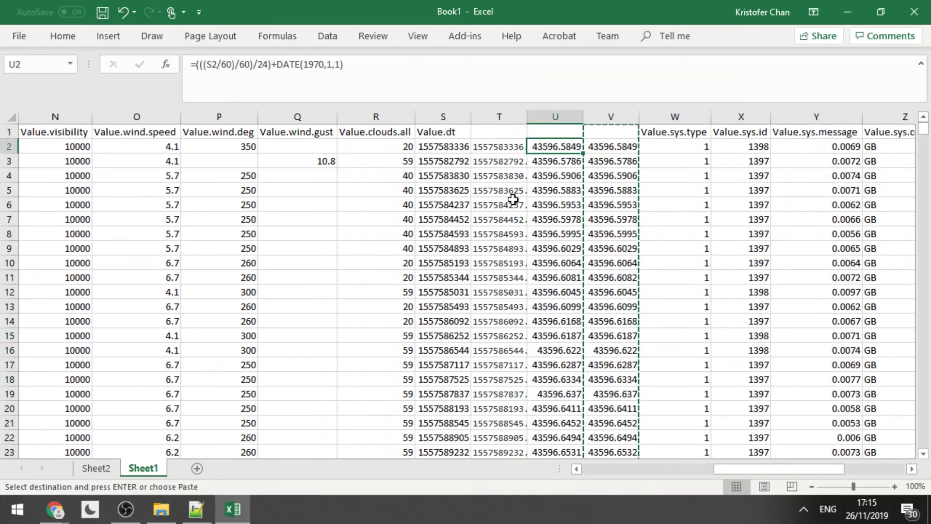
Open the Format Cells dialog for column U.
click(562, 115)
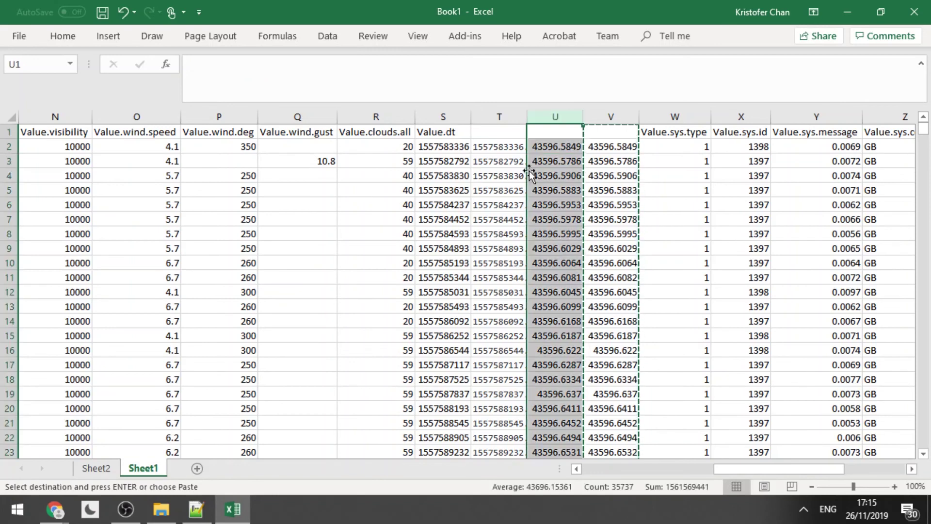
right_click(550, 119)
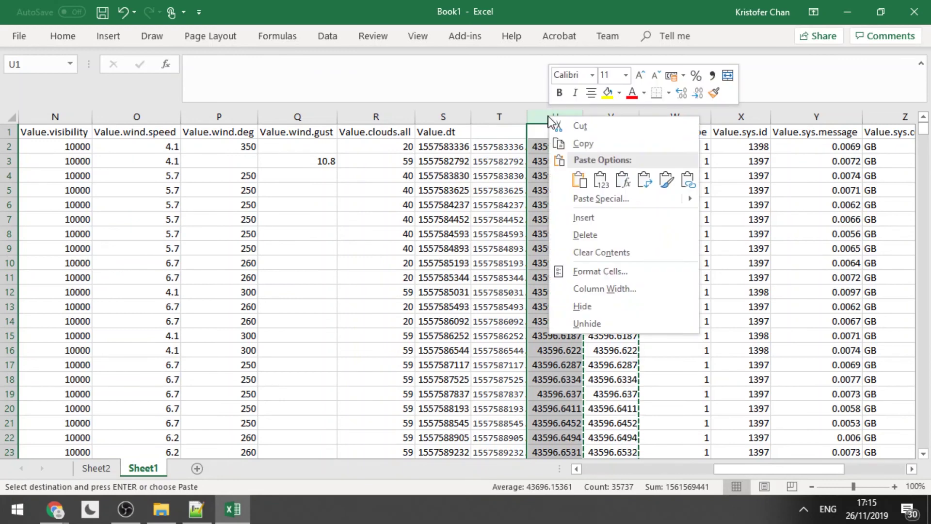
click(593, 273)
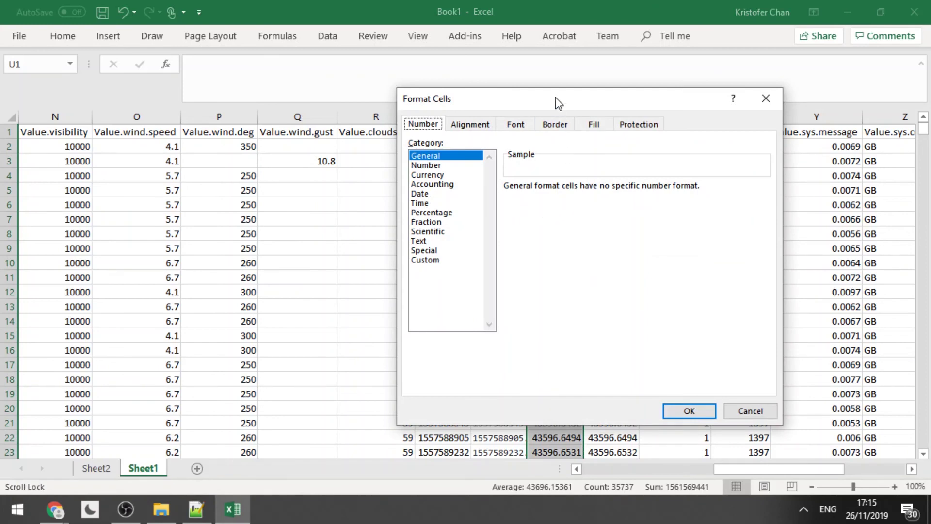
Format column U as dates like 11/05/2019 and column V as times like 14:02:16.
click(420, 193)
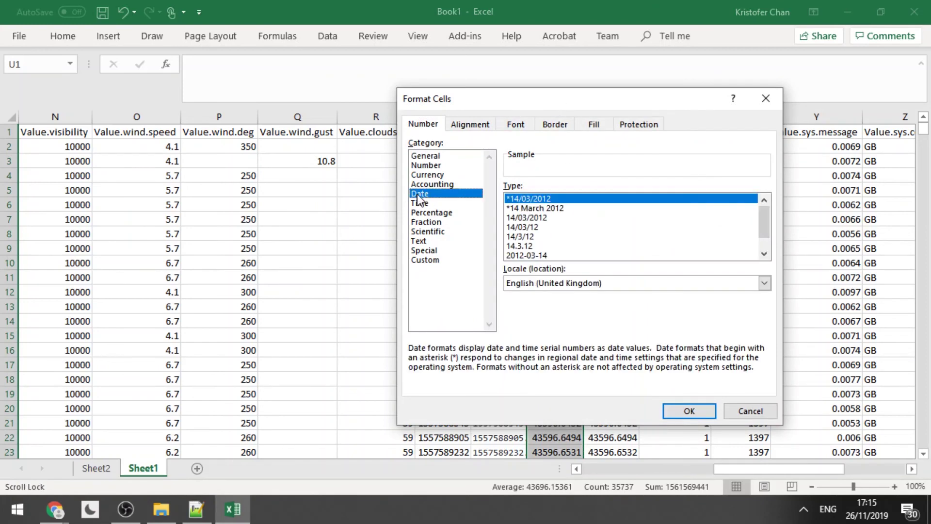
click(681, 408)
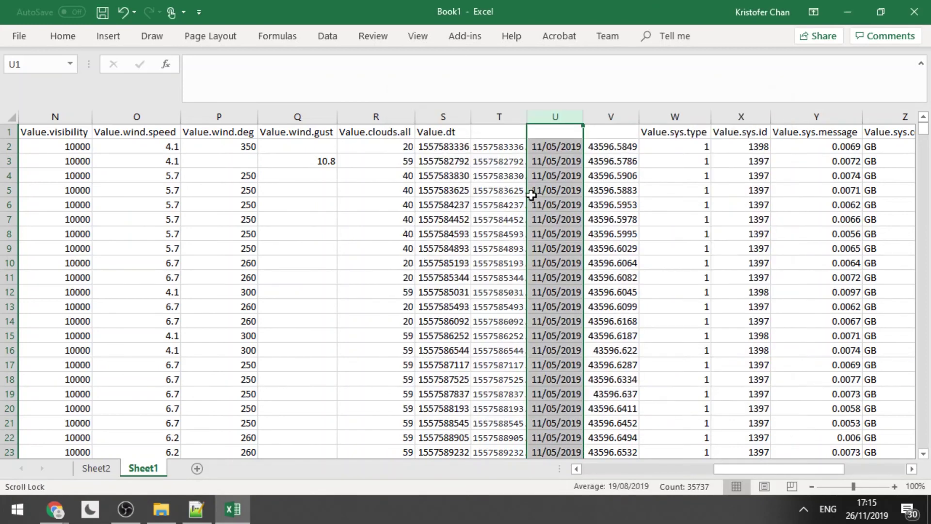
click(611, 116)
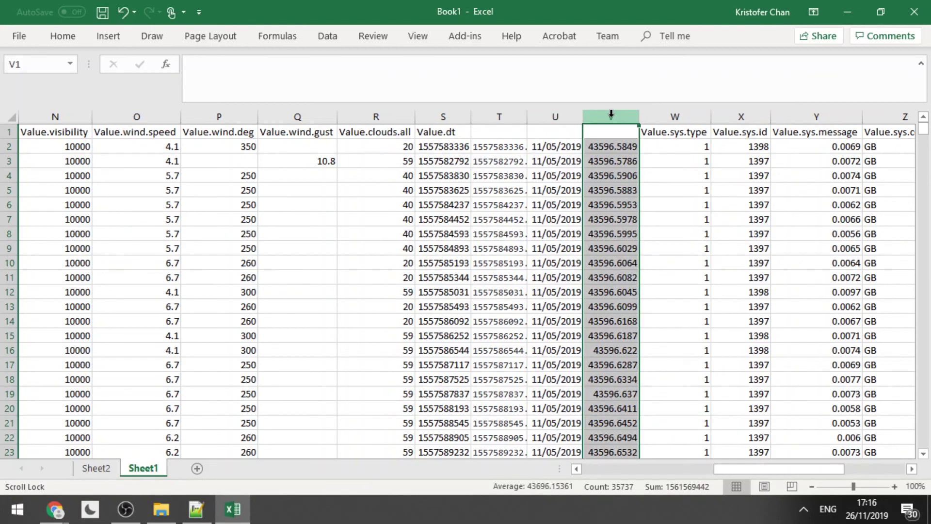
right_click(611, 117)
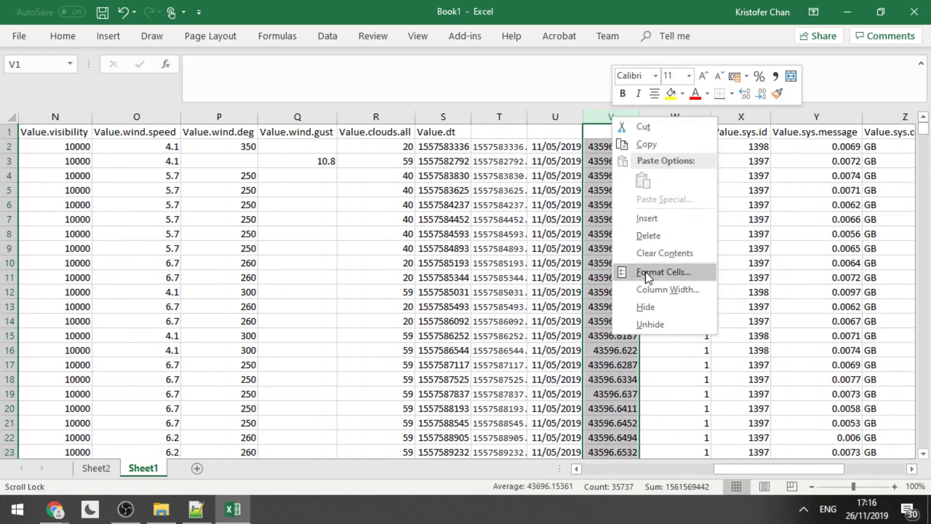
click(648, 273)
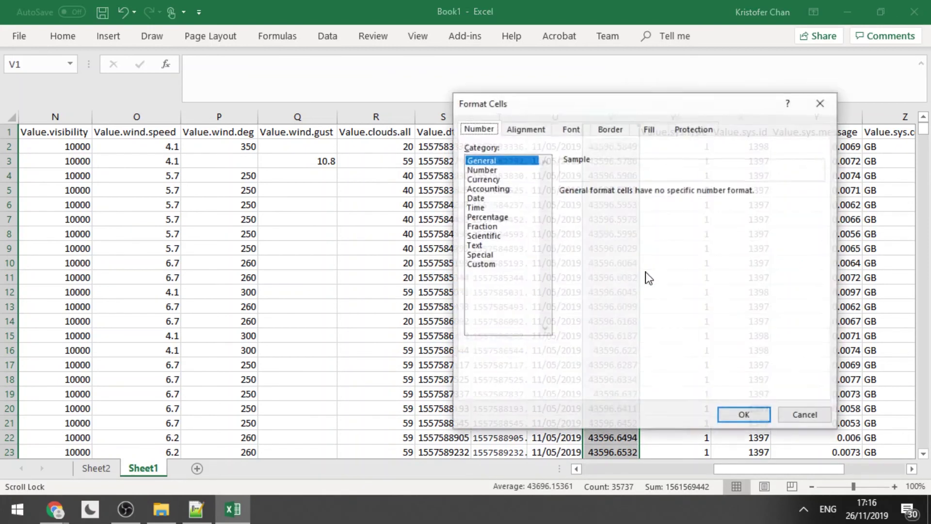
click(475, 208)
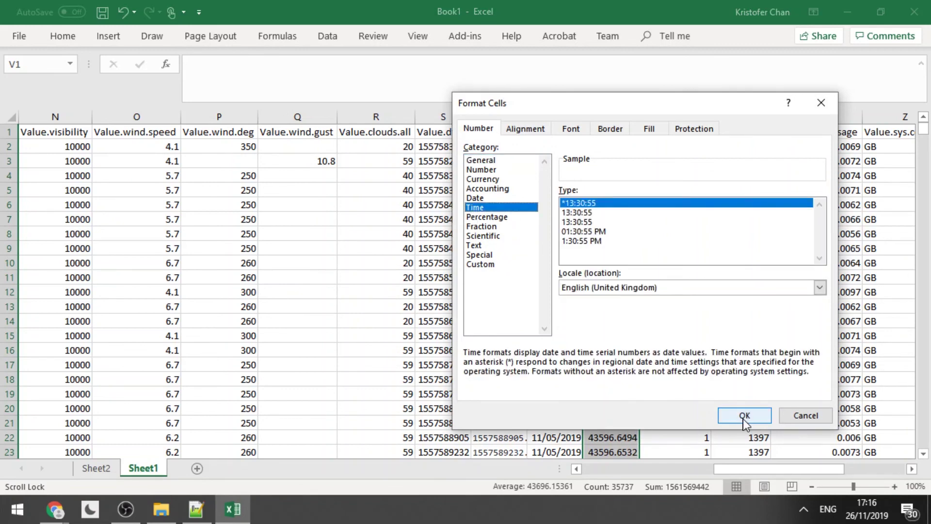
click(744, 416)
click(543, 147)
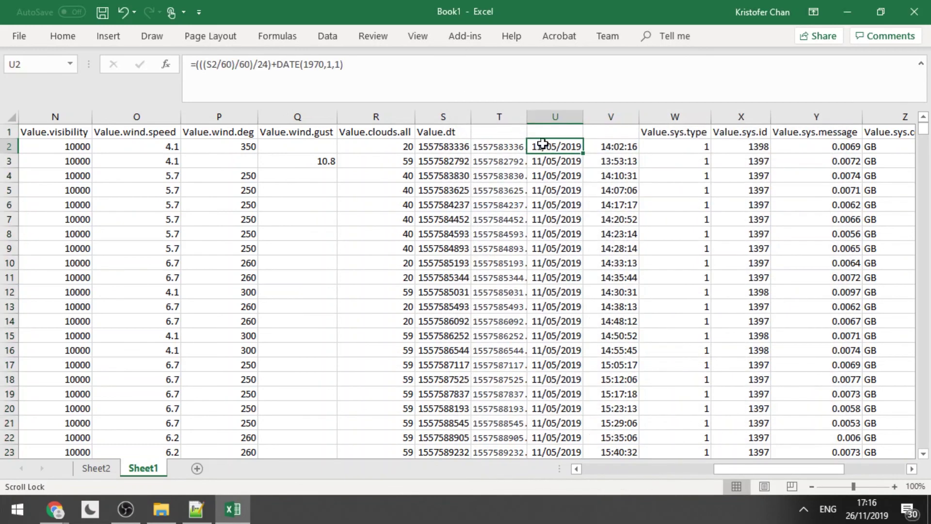
click(447, 132)
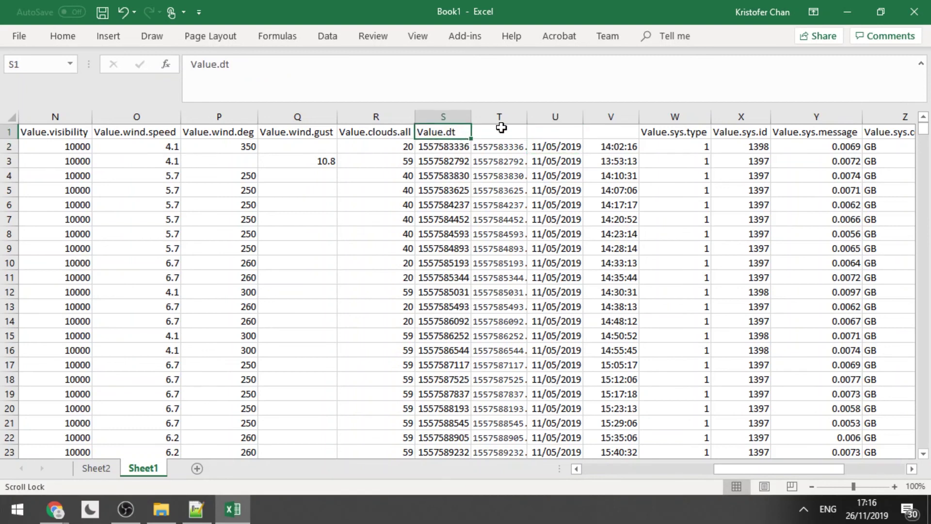
click(550, 150)
click(613, 147)
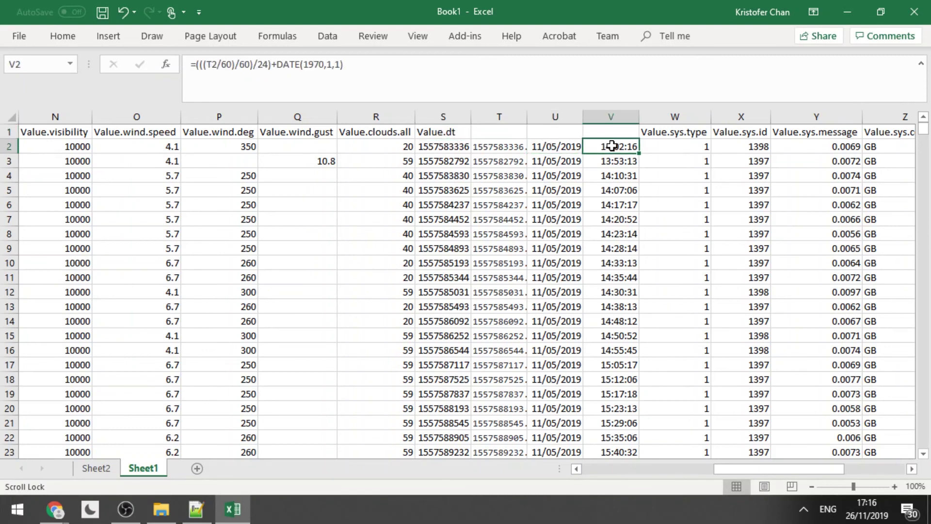
drag(734, 472, 793, 462)
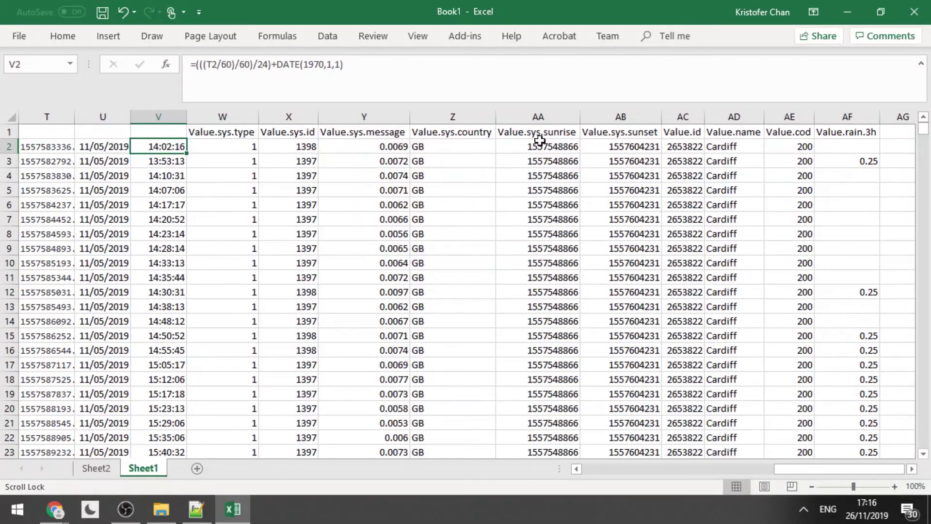
click(541, 146)
click(617, 130)
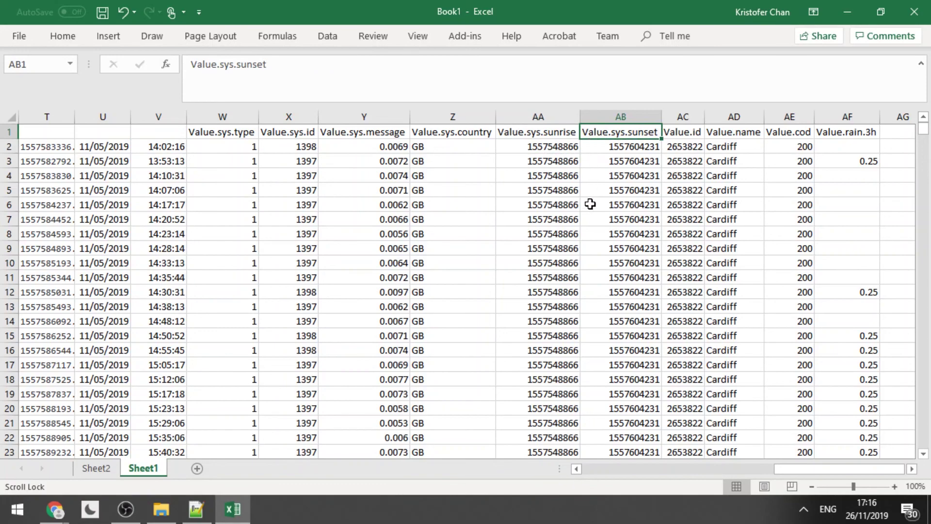
click(664, 468)
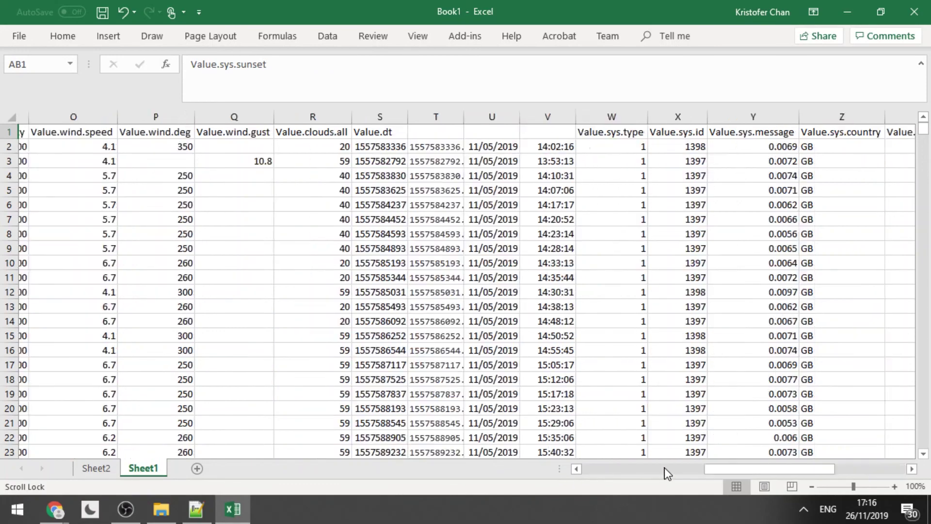
click(687, 468)
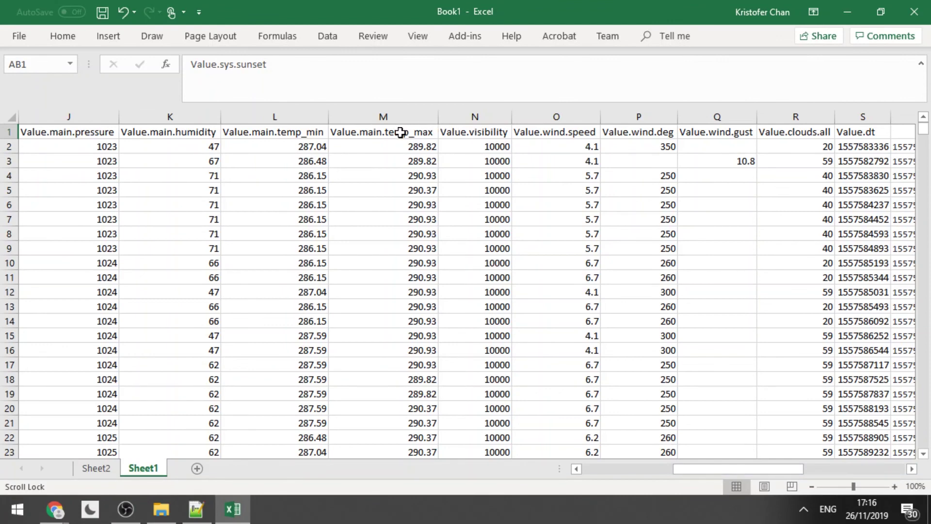
key(alt+Tab)
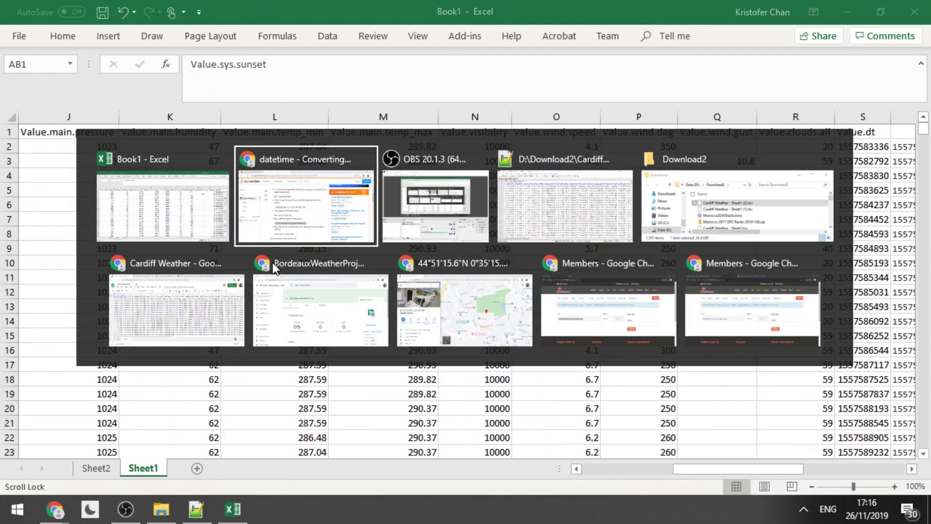
key(Tab)
key(Tab)
key(Tab)
key(Tab)
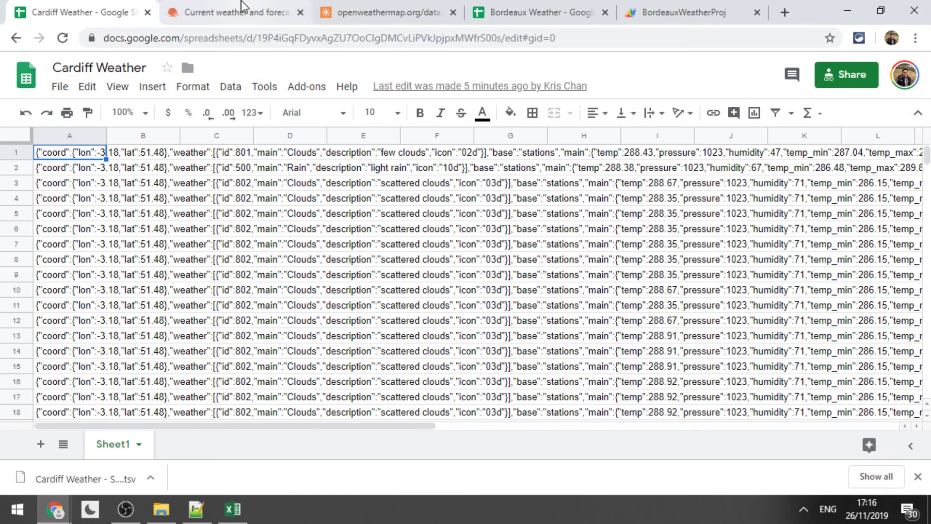
click(241, 6)
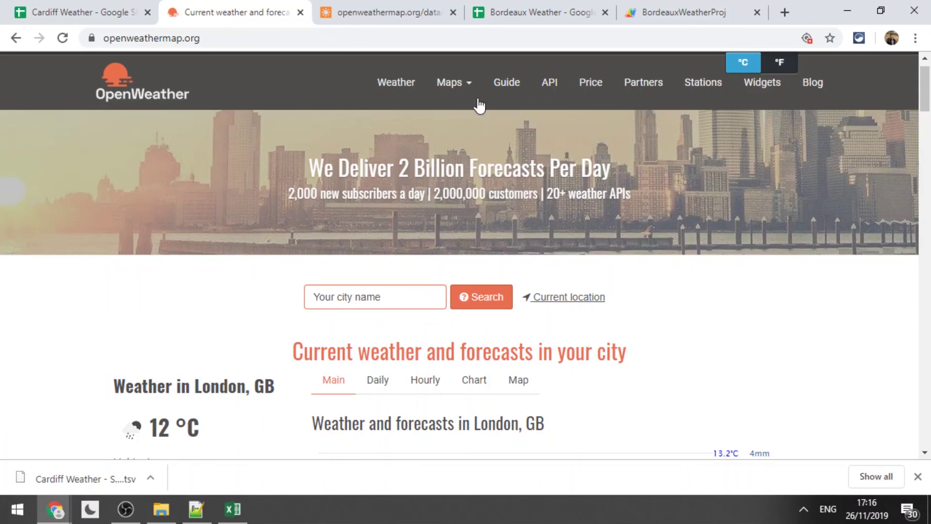
click(508, 82)
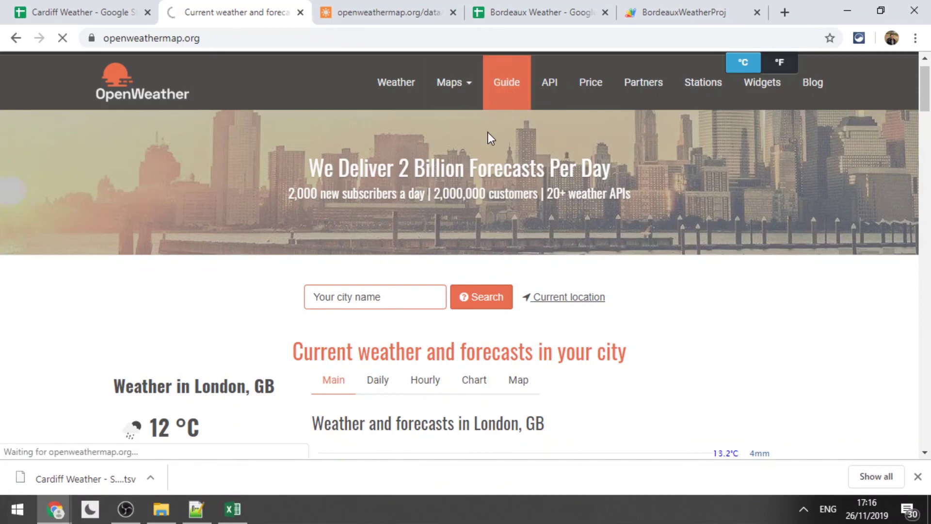
scroll(475, 223, down, 8)
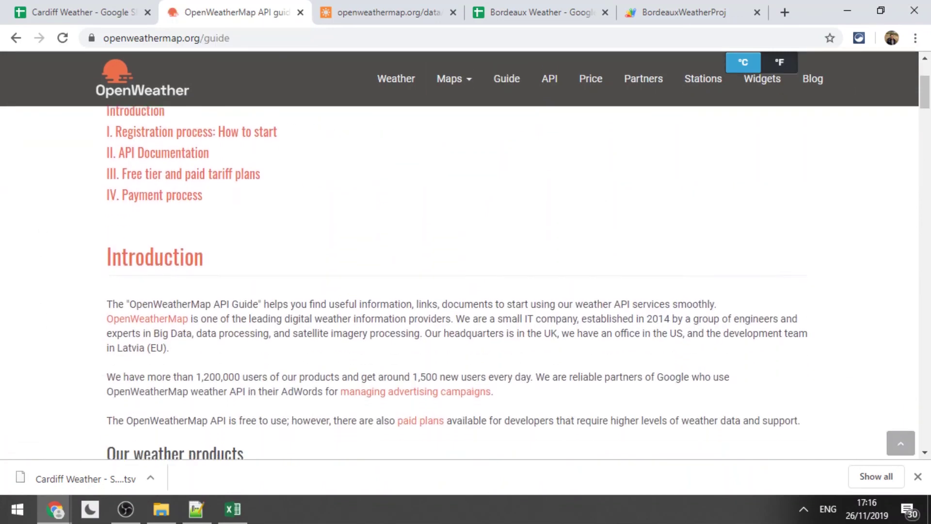
scroll(518, 282, down, 7)
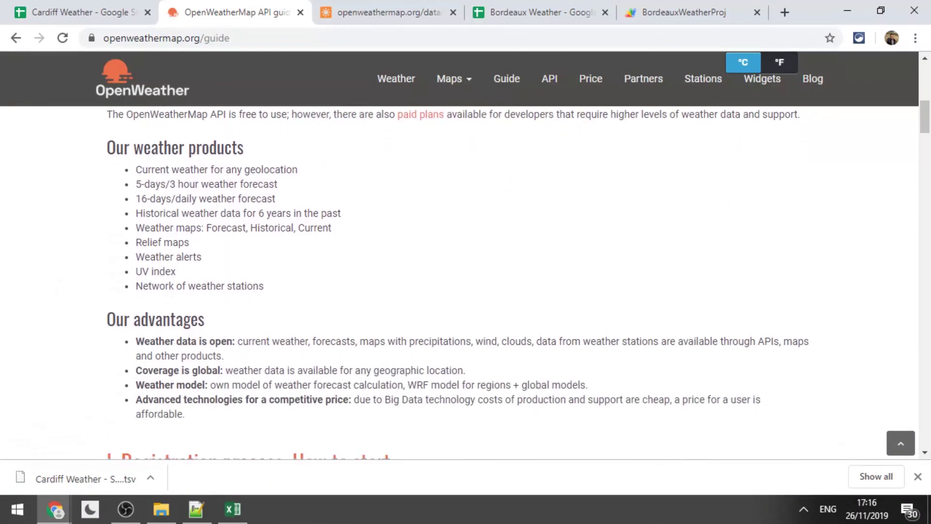
scroll(518, 281, down, 11)
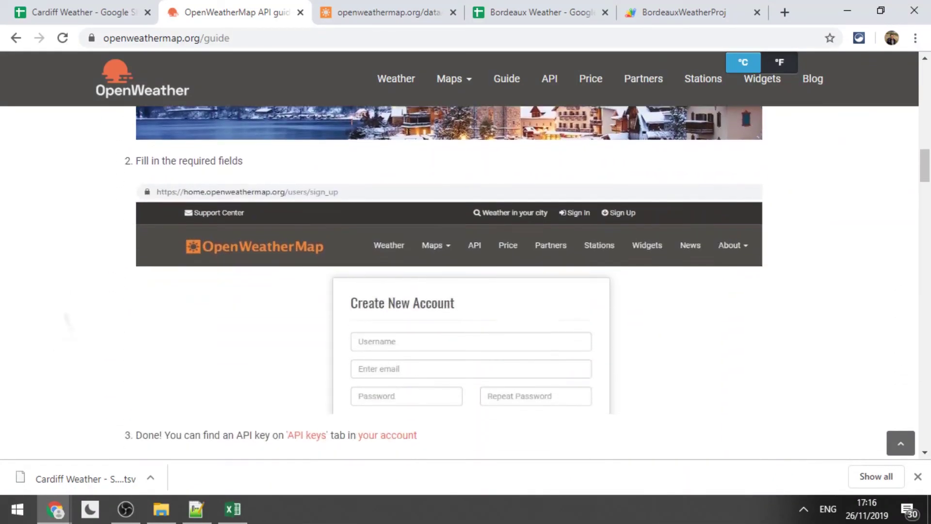
scroll(518, 282, down, 11)
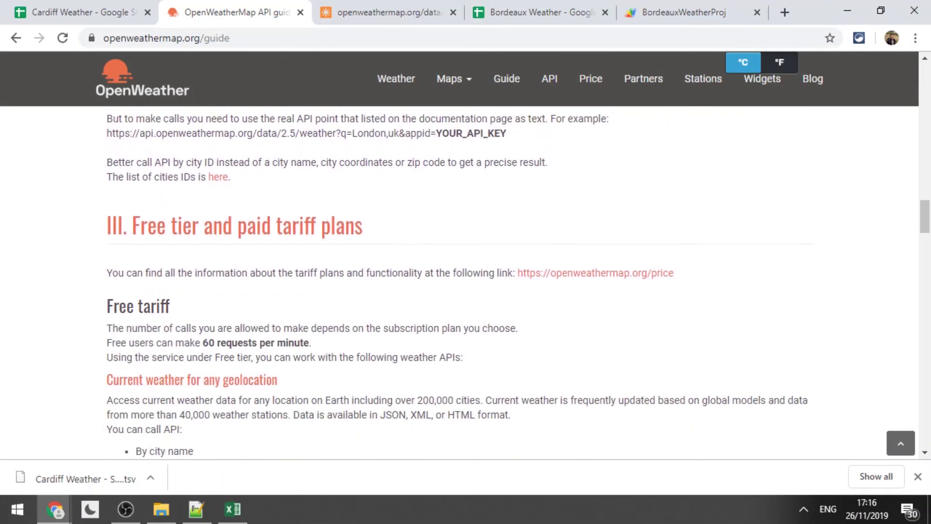
scroll(518, 281, down, 7)
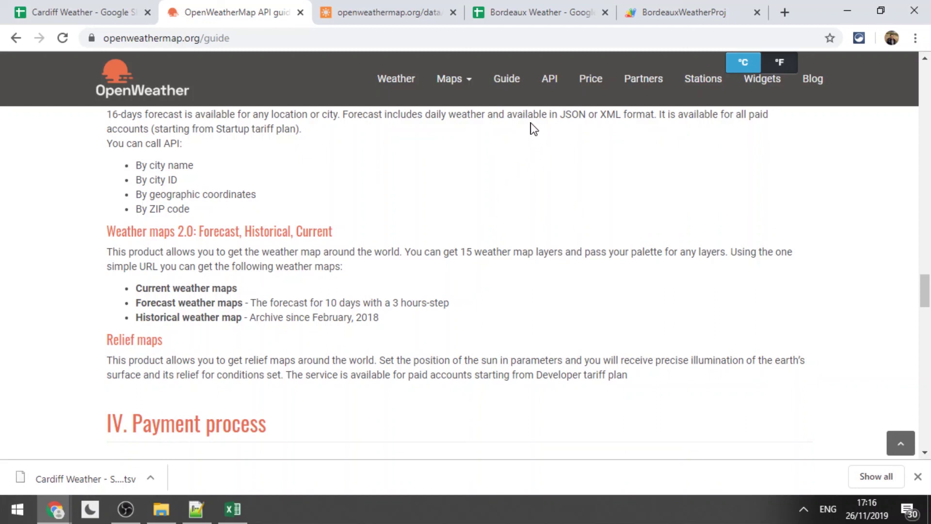
click(587, 85)
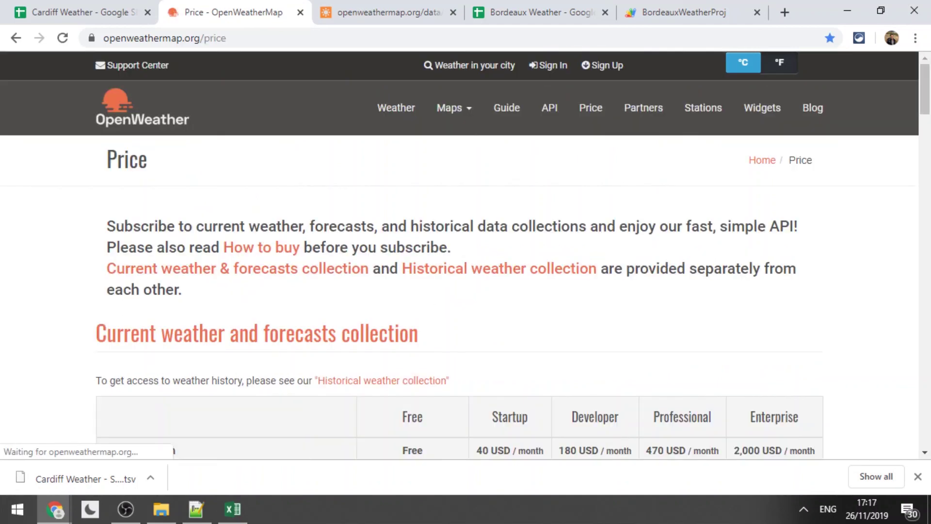
scroll(460, 291, down, 3)
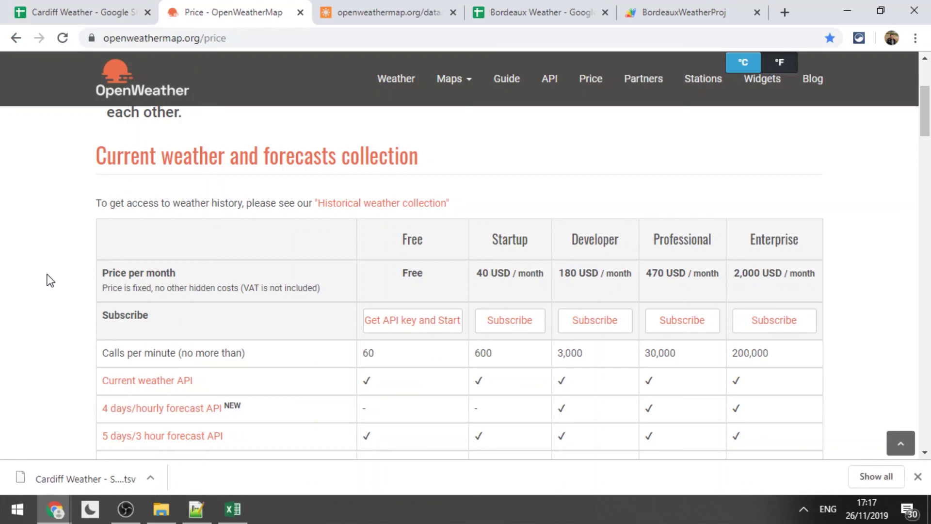
key(alt+Tab)
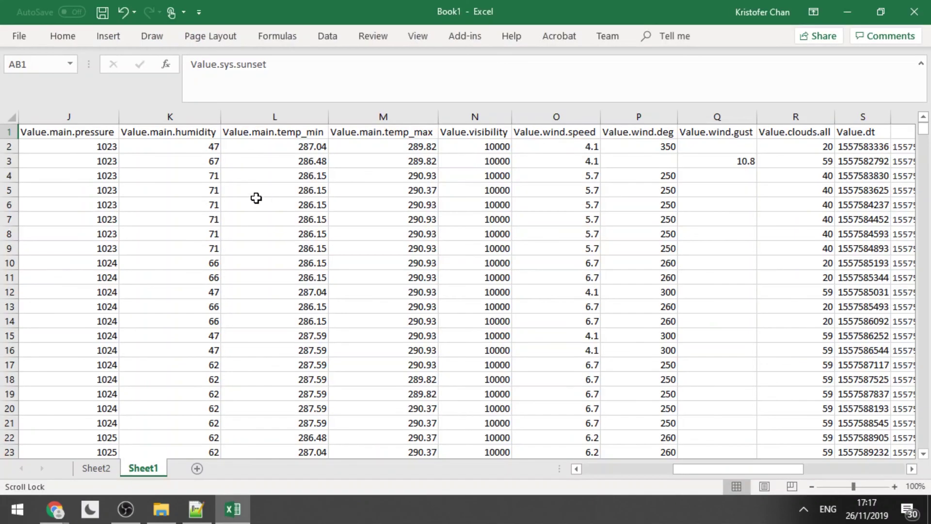